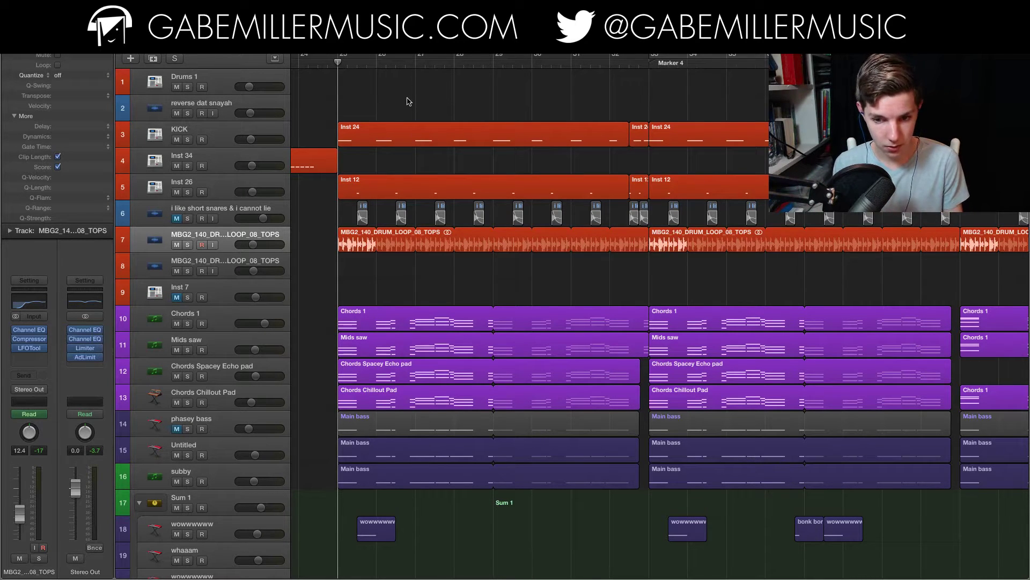
# - Set the cycle range to the eight bars from bar 33 at Marker 4 and start playback
pyautogui.press('super+Left')
pyautogui.moveTo(340, 58); pyautogui.dragTo(583, 60)
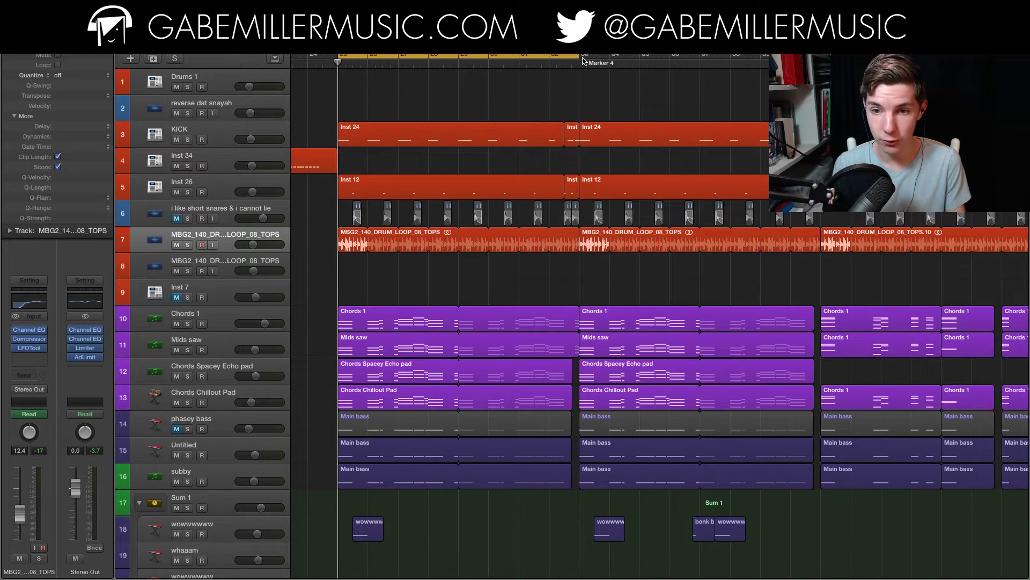
pyautogui.press('super+Right')
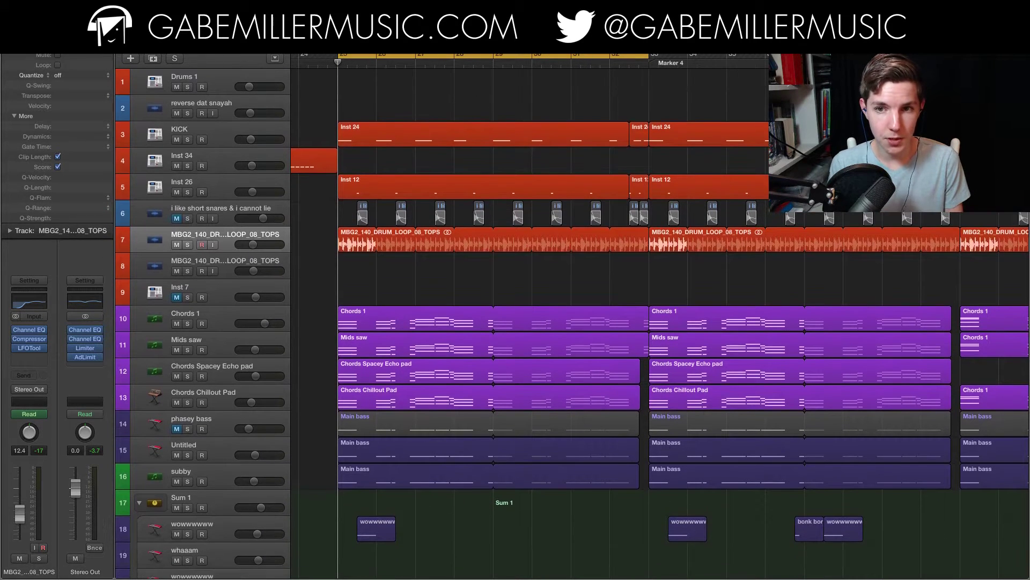
pyautogui.moveTo(422, 56); pyautogui.dragTo(733, 54)
pyautogui.press('super+Right')
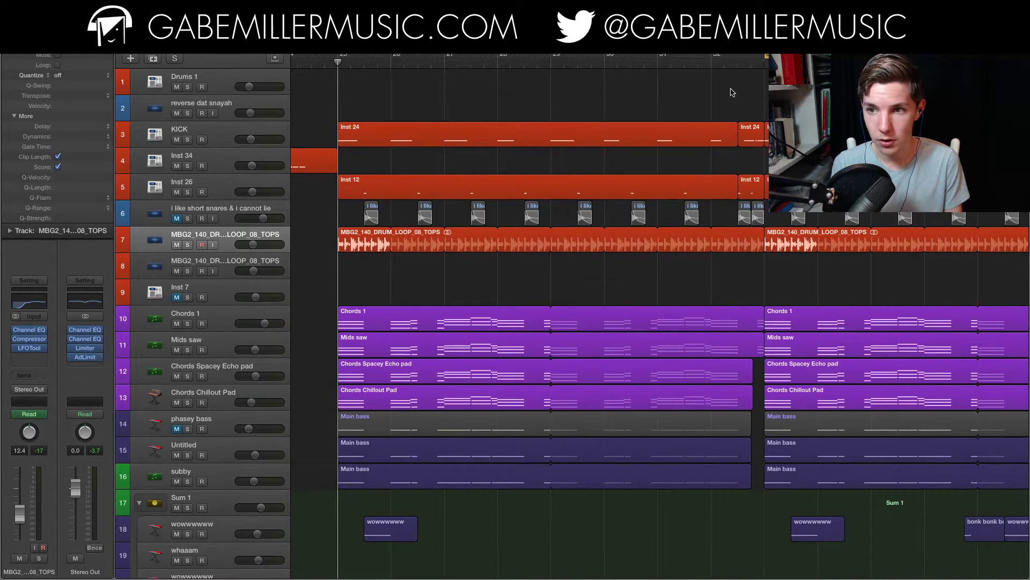
pyautogui.hscroll(10, 641, 109)
pyautogui.press('space')
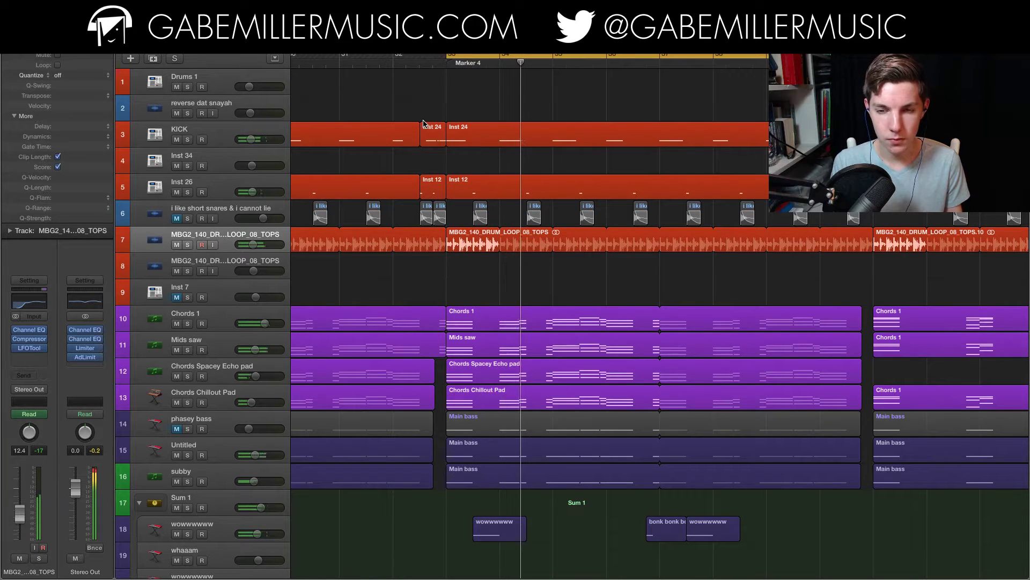
# - Solo the KICK, Inst 26 and MBG2_140_DRUM_LOOP_08_TOPS (track 7) tracks while the section plays
pyautogui.click(188, 140)
pyautogui.click(188, 192)
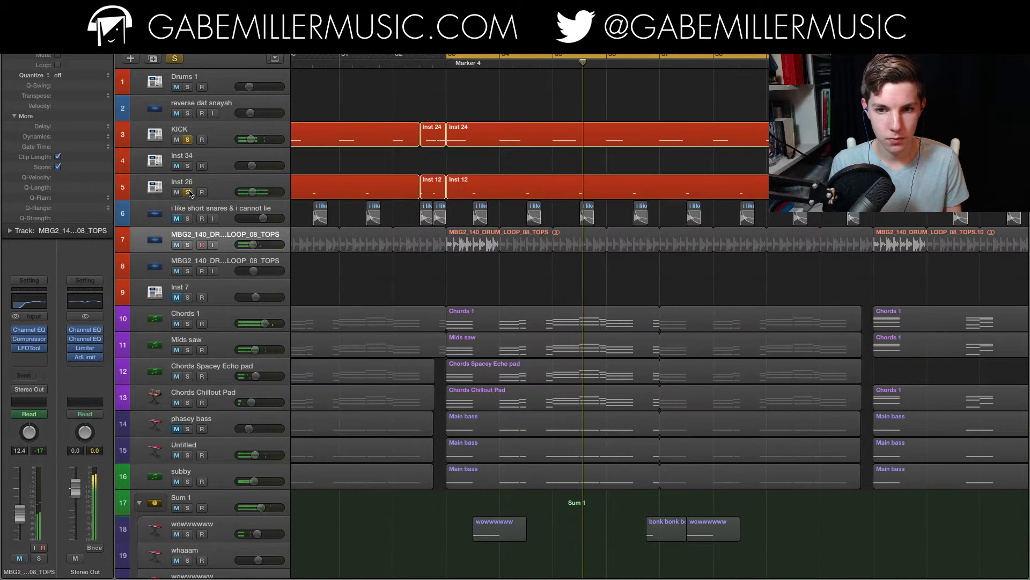
pyautogui.click(188, 245)
# - Add Chords 1, Mids saw, Chords Spacey Echo pad and Chords Chillout Pad to the soloed tracks
pyautogui.scroll(-4, 428, 278)
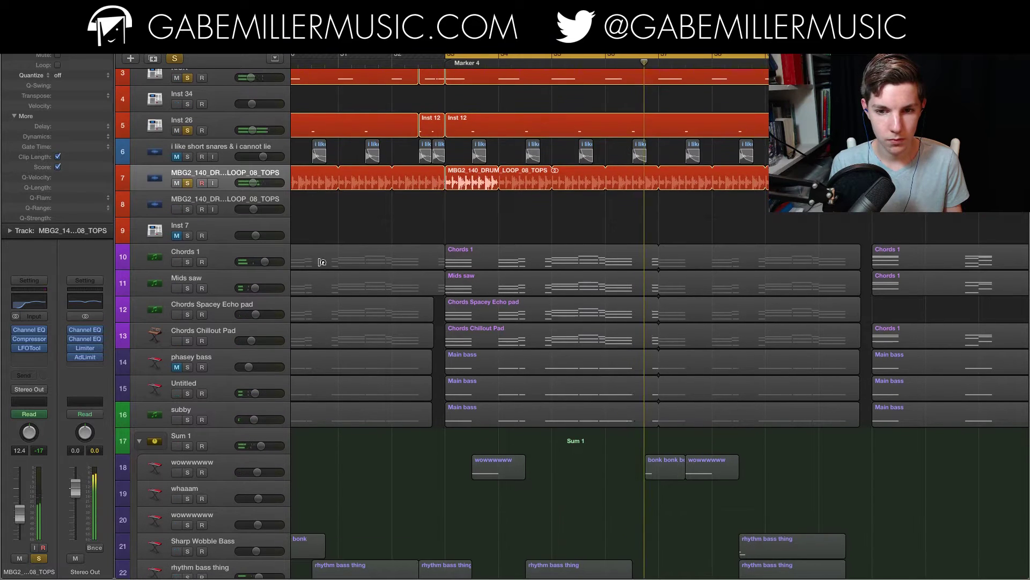
pyautogui.click(187, 262)
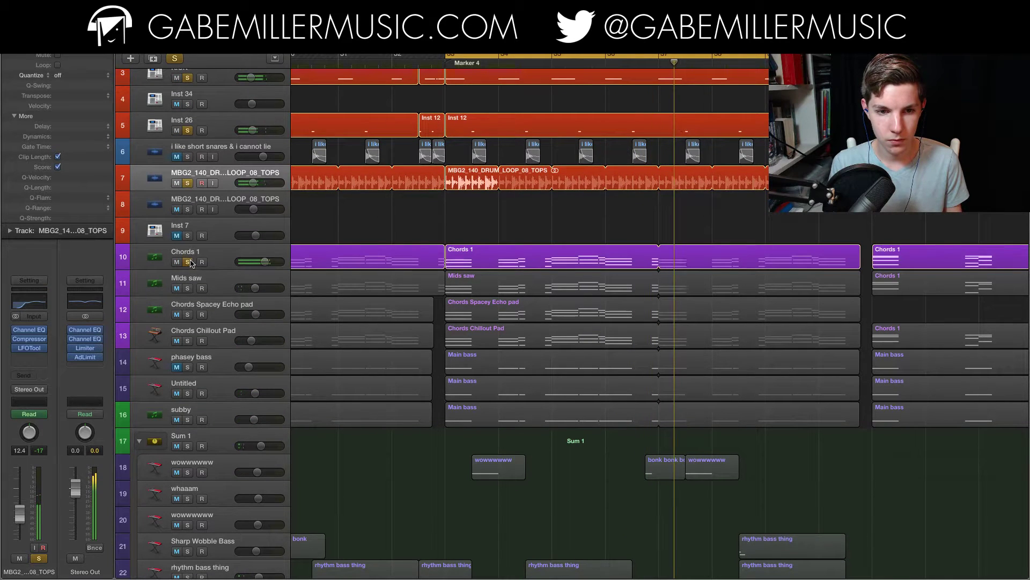
pyautogui.click(188, 288)
pyautogui.click(188, 314)
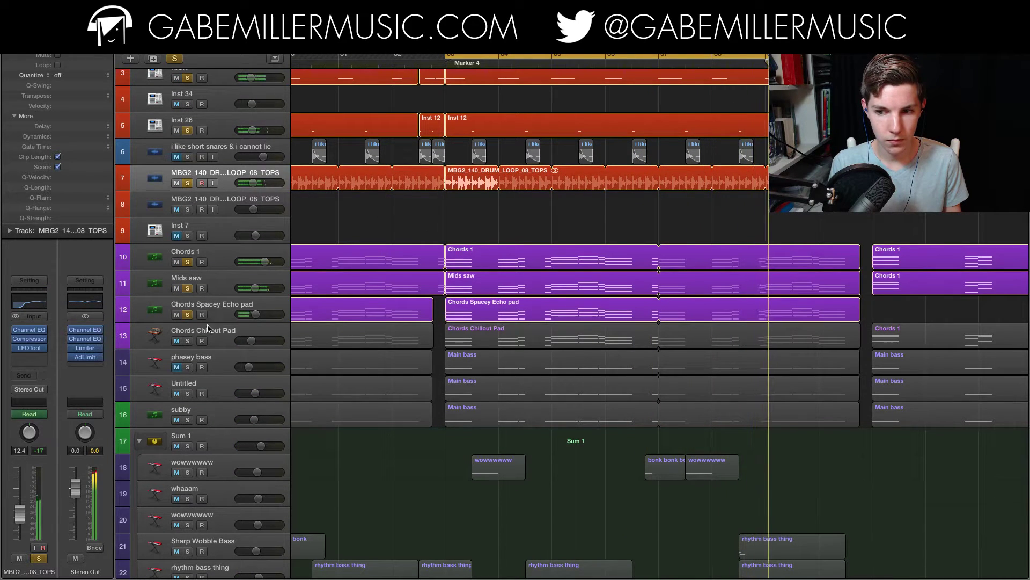
pyautogui.click(188, 341)
# - Add the Untitled bass on track 15 and the subby track to the soloed tracks
pyautogui.scroll(-10, 361, 418)
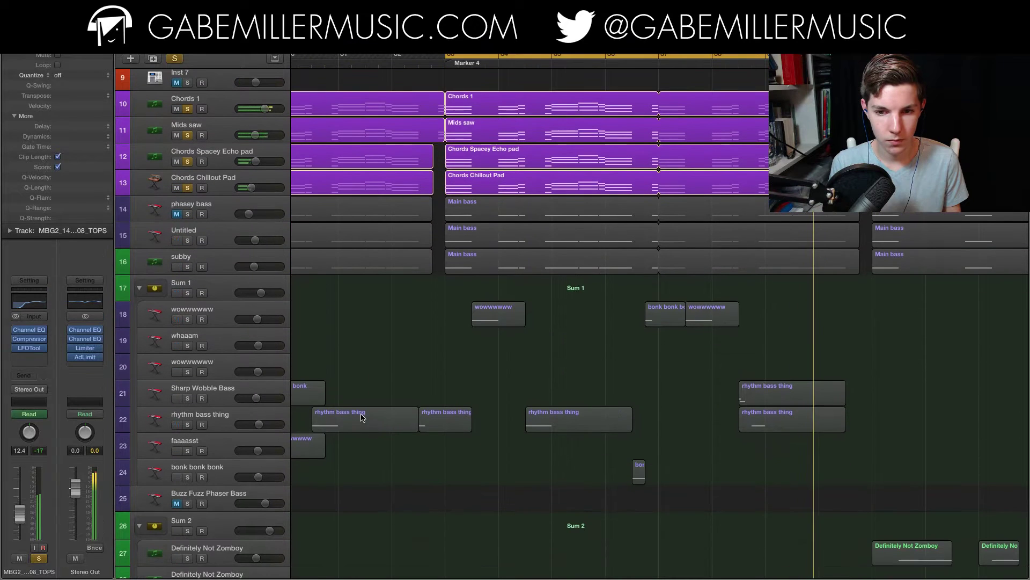
pyautogui.click(188, 240)
pyautogui.click(188, 266)
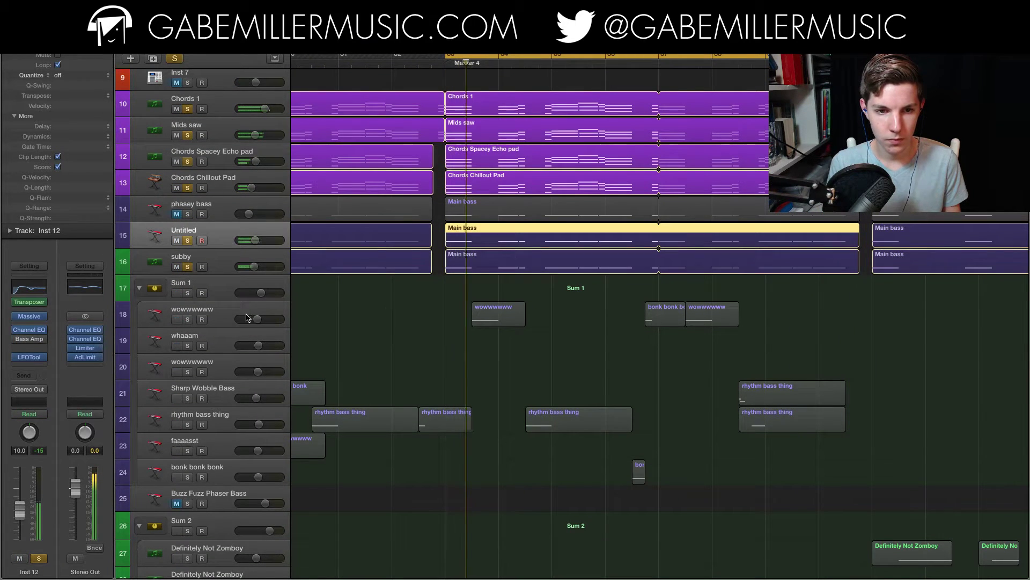
# - Add the Magical lead tracks 55 and 56 and the Plucky lead track to the soloed tracks
pyautogui.scroll(-20, 405, 330)
pyautogui.scroll(-5, 399, 354)
pyautogui.click(187, 326)
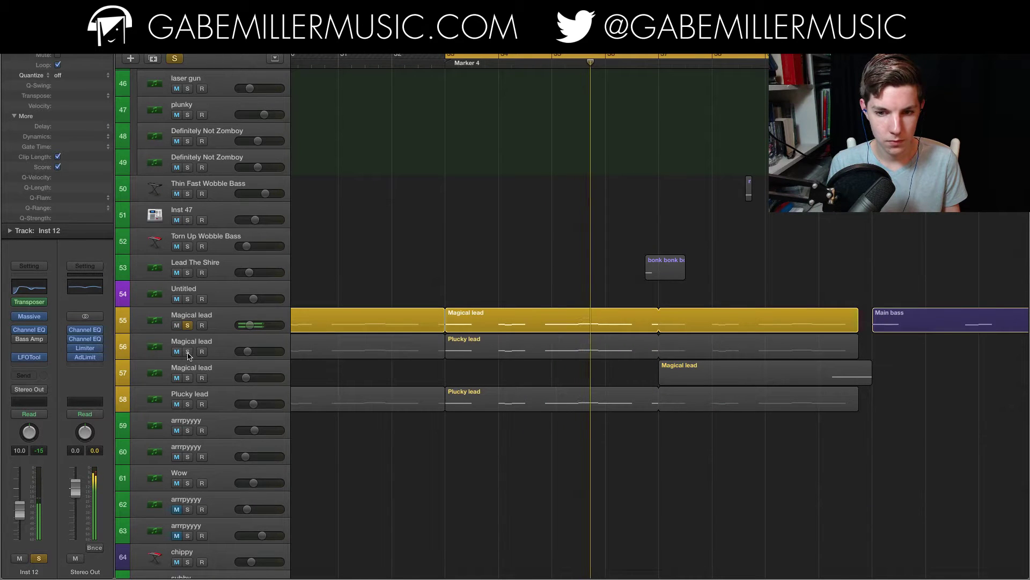
pyautogui.click(187, 352)
pyautogui.click(188, 405)
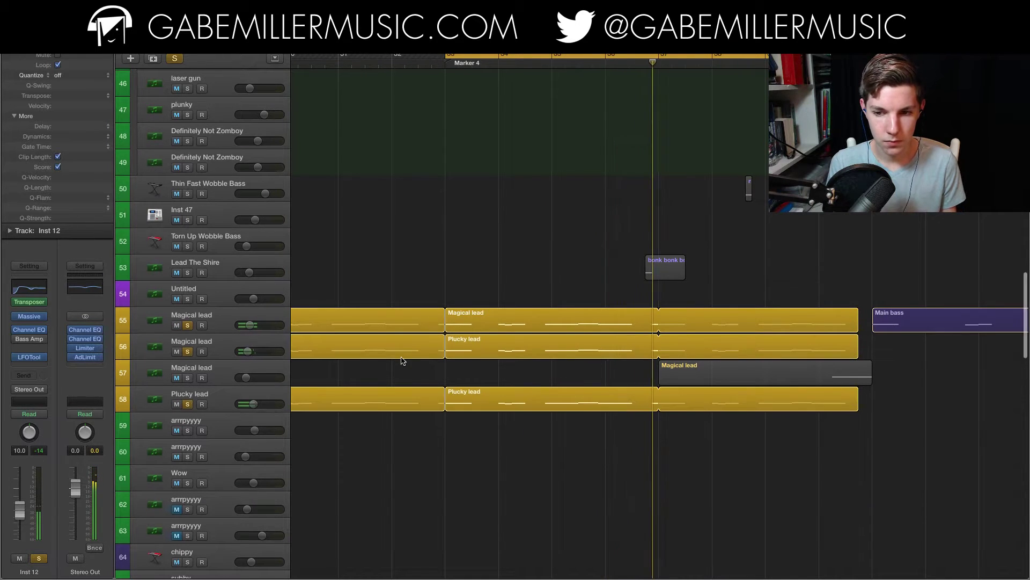
# - Add the Indie Live Kit and the Arp on track 69 to the soloed tracks
pyautogui.scroll(-13, 403, 354)
pyautogui.click(187, 399)
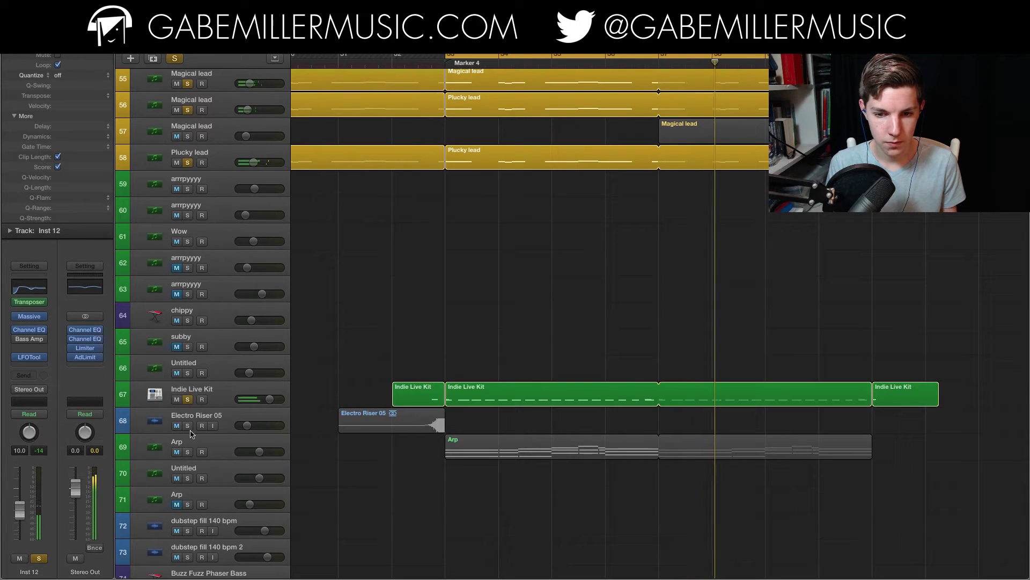
pyautogui.click(187, 452)
# - Add the Sum 1 track stack to the soloed tracks
pyautogui.scroll(1, 363, 320)
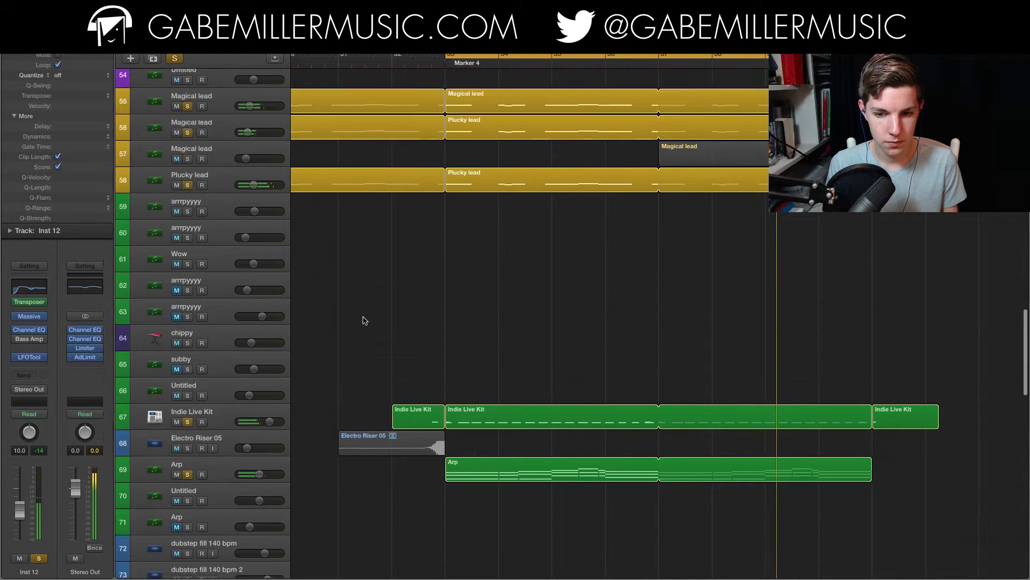
pyautogui.scroll(20, 363, 321)
pyautogui.scroll(6, 356, 276)
pyautogui.scroll(-6, 225, 262)
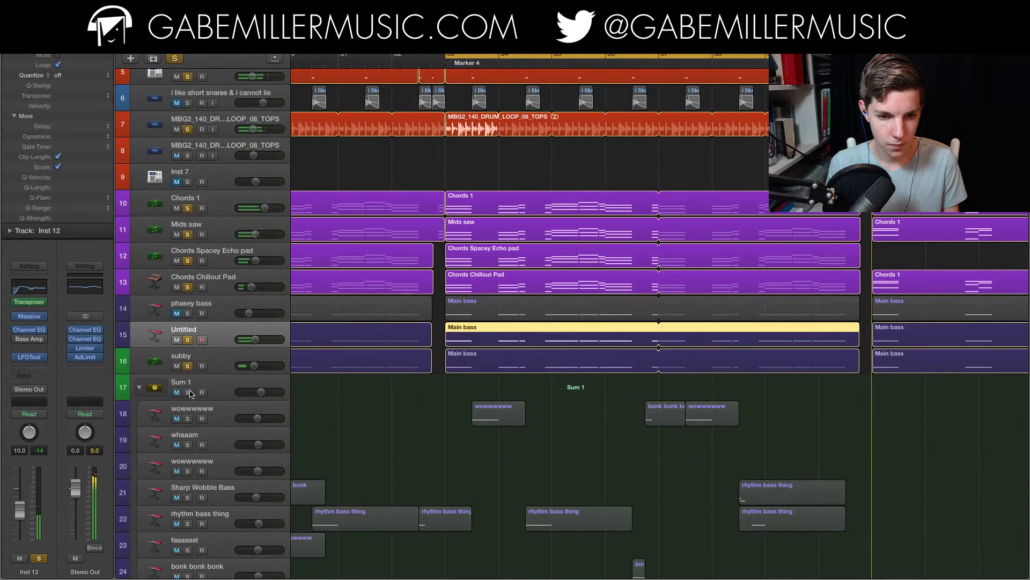
pyautogui.click(187, 393)
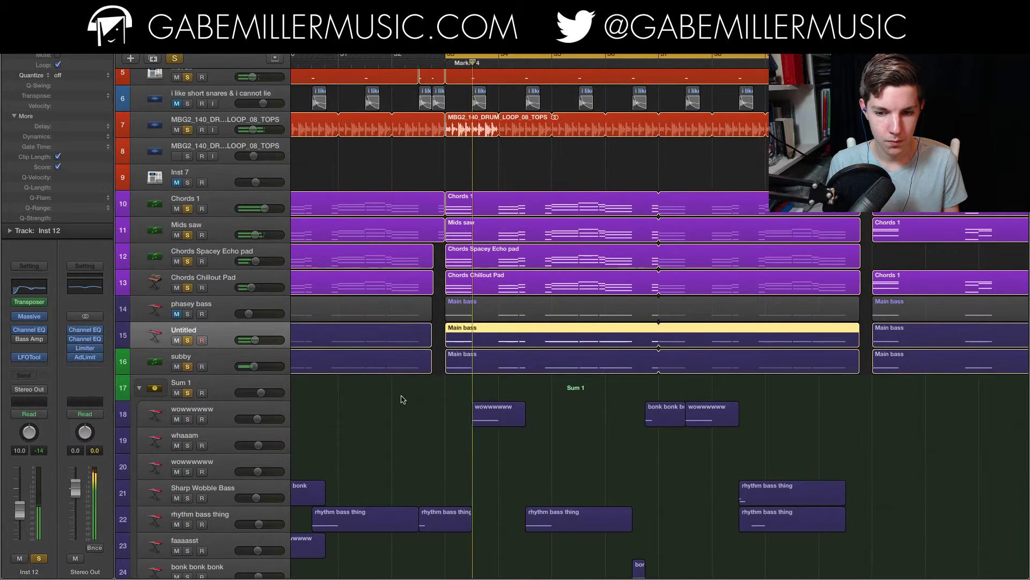
# - Clear the solo state of all tracks
pyautogui.click(172, 58)
pyautogui.scroll(4, 590, 150)
pyautogui.press('super+Left')
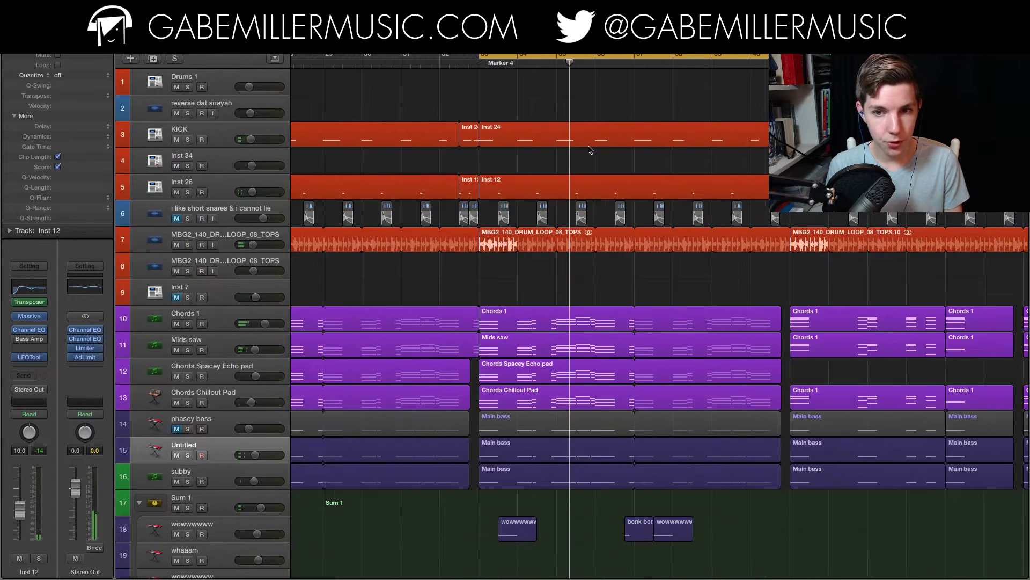
pyautogui.hscroll(-3, 590, 149)
pyautogui.hscroll(-8, 597, 141)
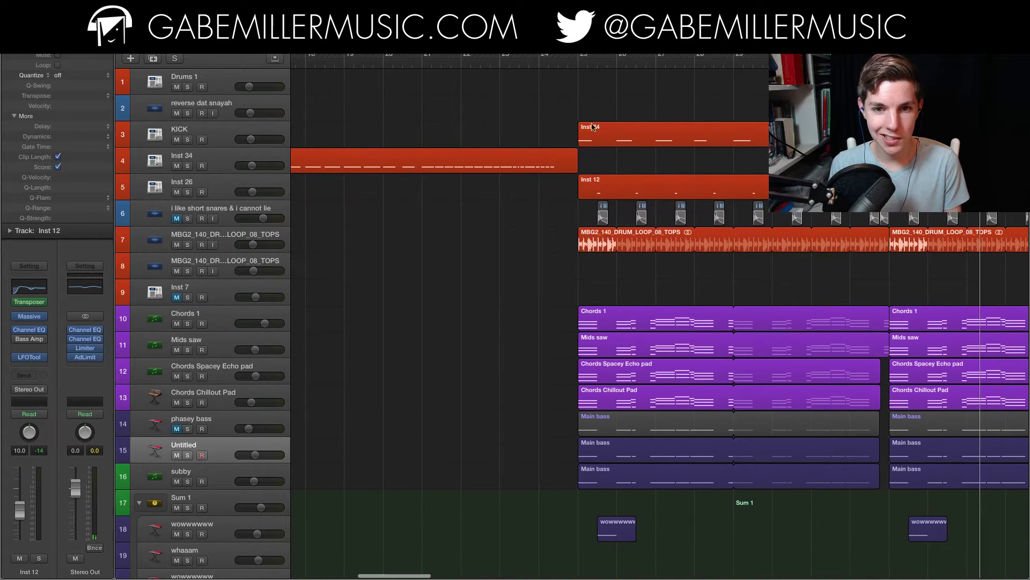
# - Select and solo the KICK track and play it back in the Marker 4 section
pyautogui.hscroll(12, 709, 78)
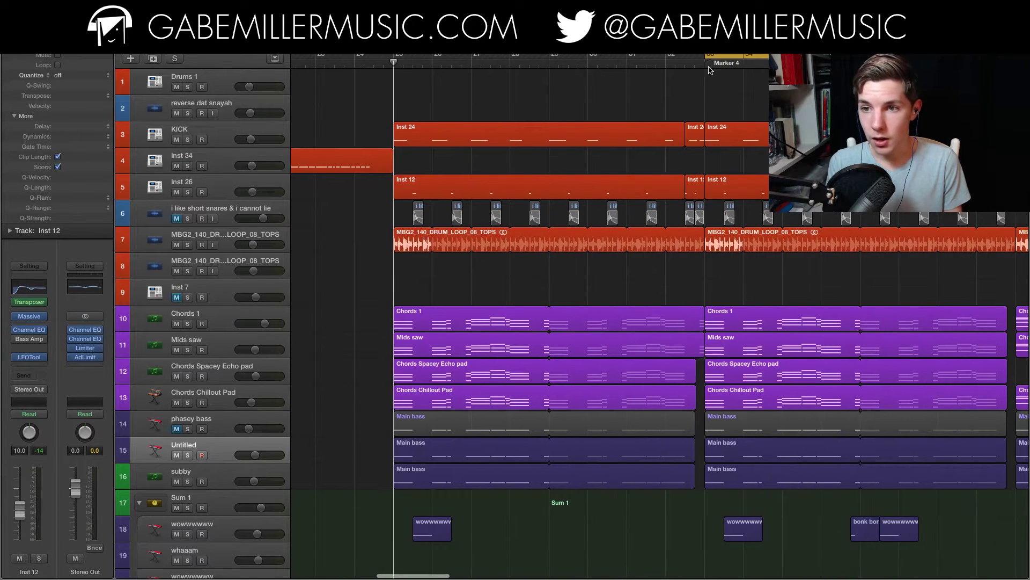
pyautogui.click(225, 140)
pyautogui.click(187, 139)
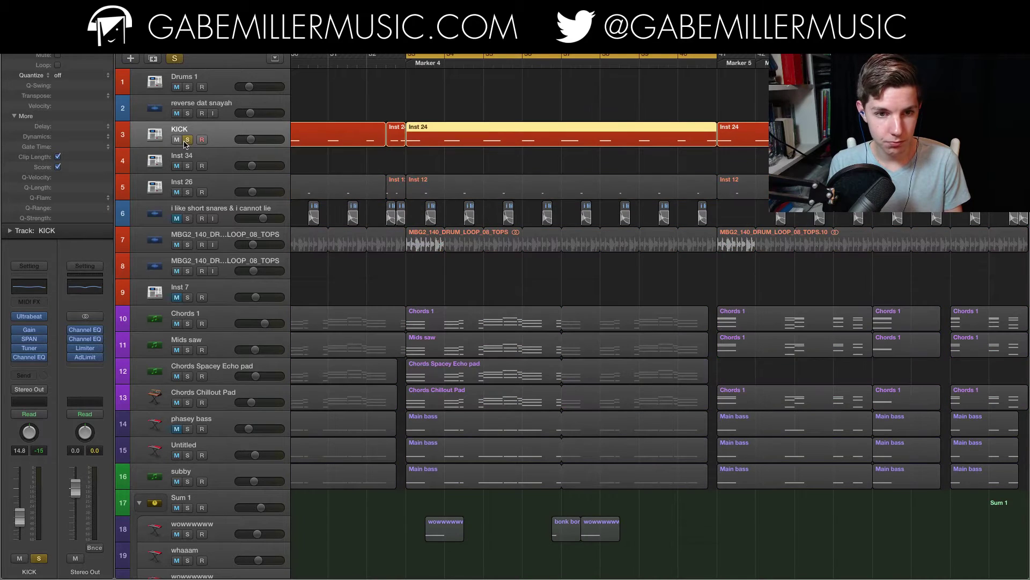
pyautogui.press('space')
# - Select Inst 26, solo it together with the kick and play both
pyautogui.press('space')
pyautogui.click(187, 191)
pyautogui.click(206, 182)
pyautogui.press('space')
pyautogui.press('space')
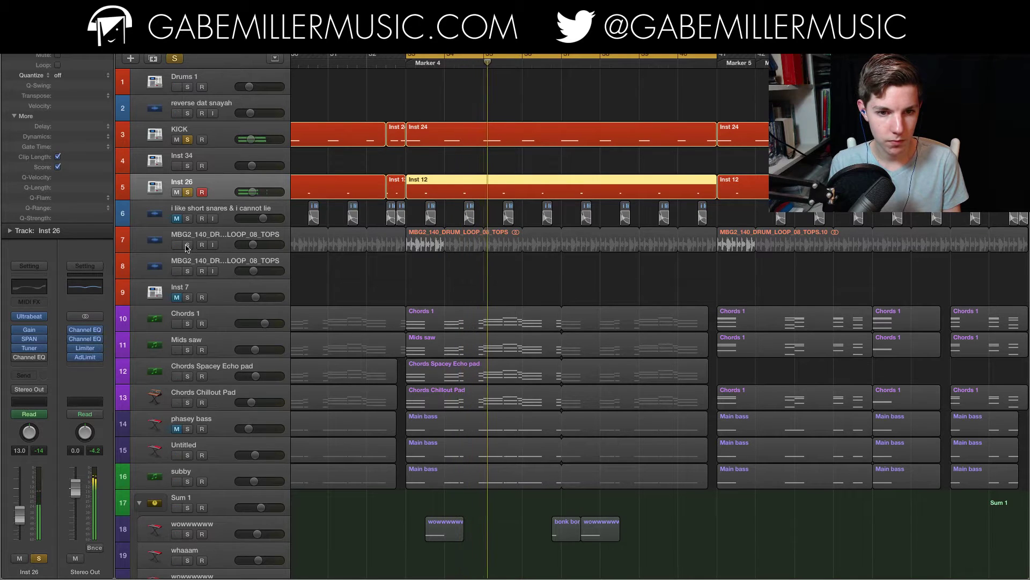
# - Solo only the MBG2_140_DRUM_LOOP_08_TOPS track, select it and play the loop on its own
pyautogui.click(187, 245)
pyautogui.click(188, 192)
pyautogui.click(187, 140)
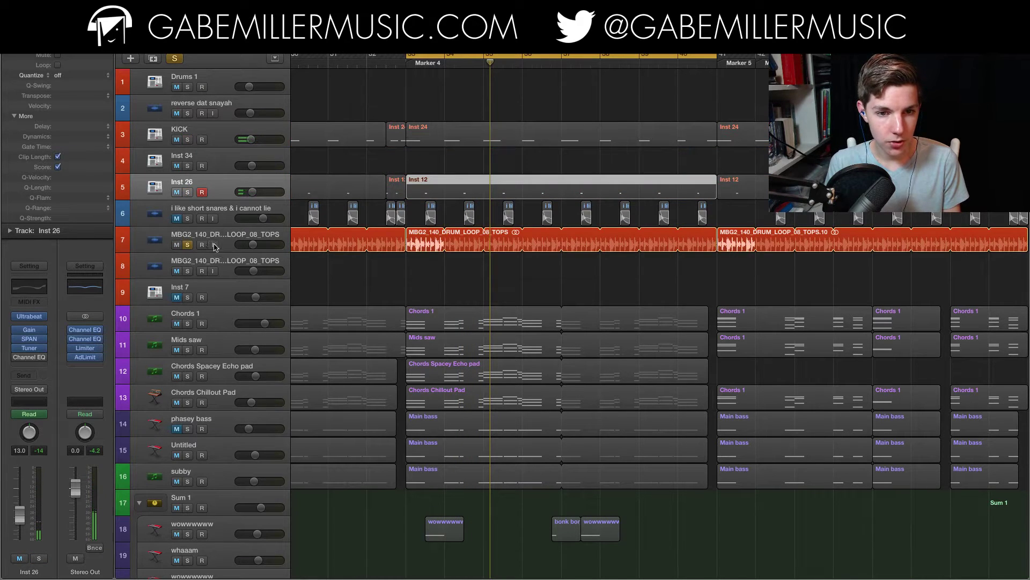
pyautogui.click(238, 235)
pyautogui.press('space')
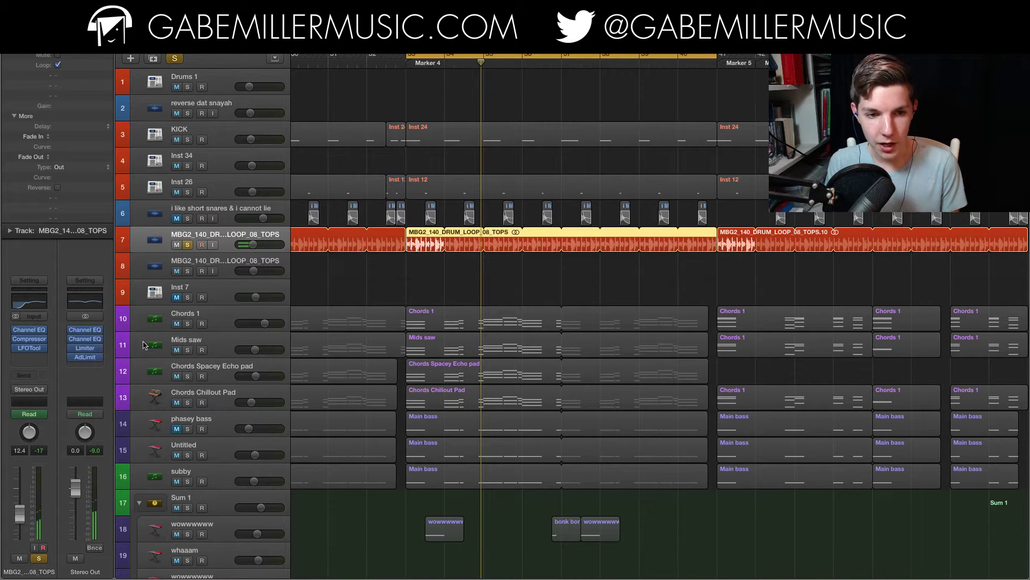
# - Examine the drum loop's Channel EQ, Compressor and LFOTool settings, closing the plug-in windows when done
pyautogui.click(30, 330)
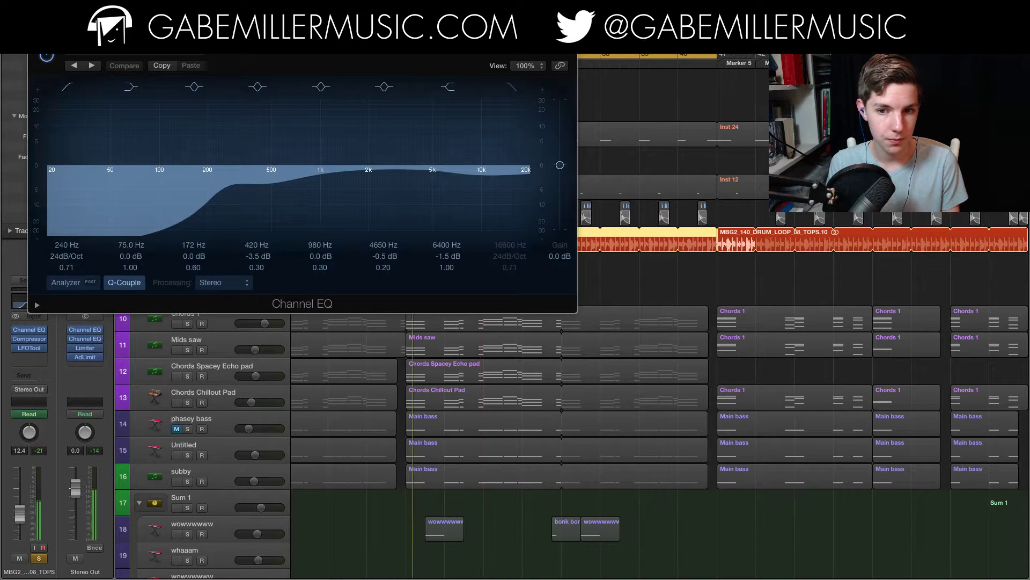
pyautogui.click(30, 330)
pyautogui.click(34, 339)
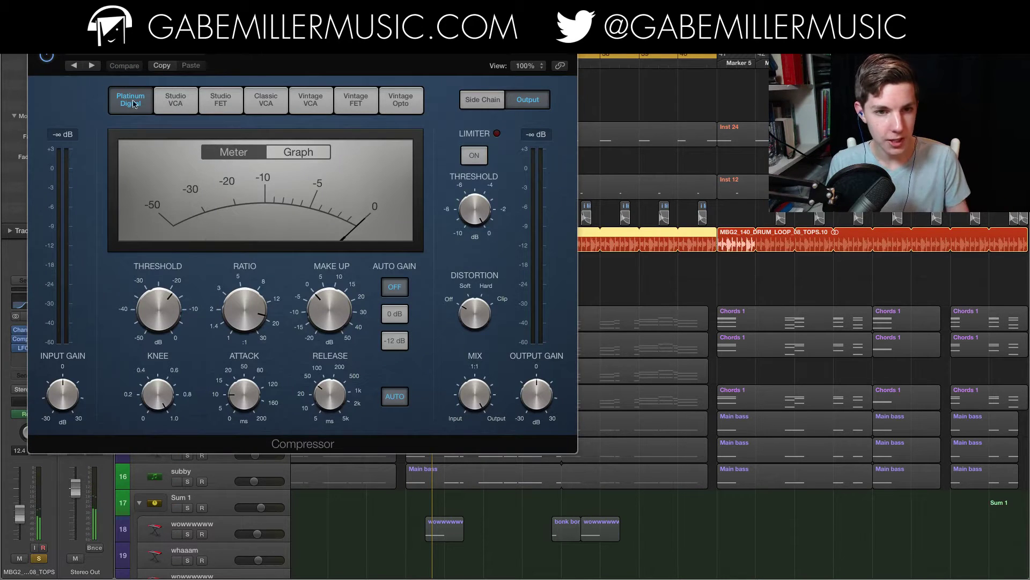
pyautogui.press('space')
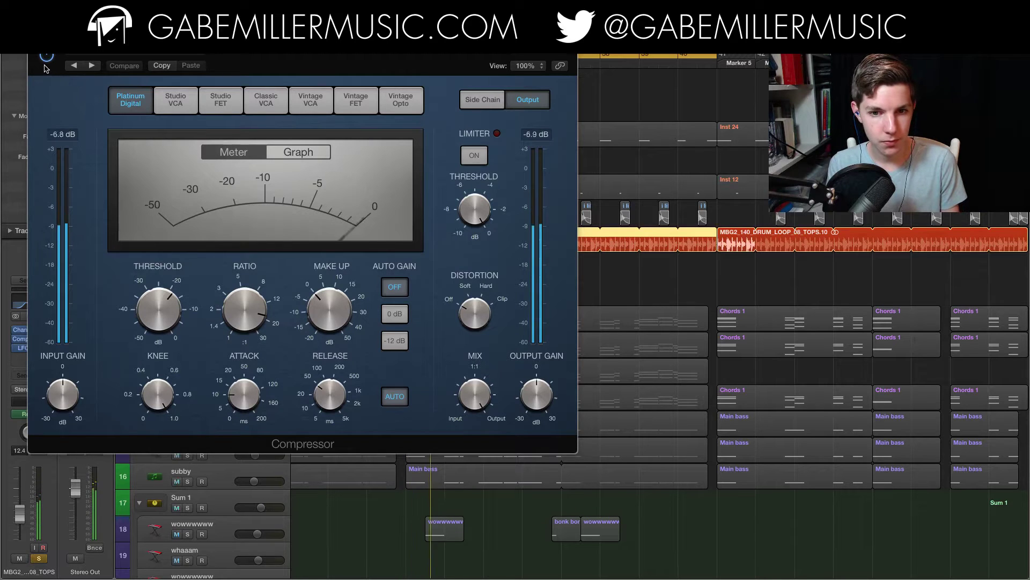
pyautogui.press('super+w')
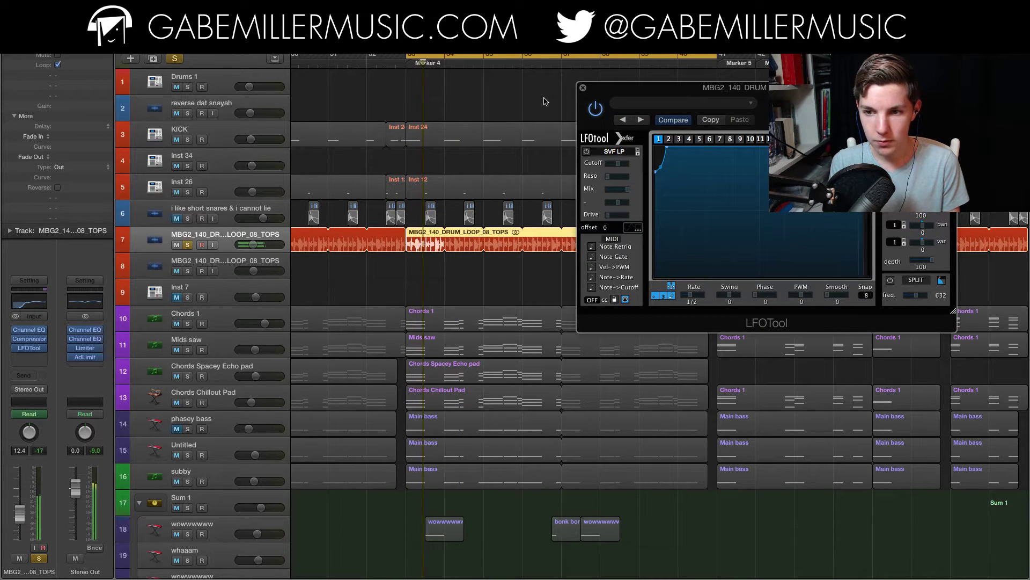
pyautogui.click(583, 88)
# - Play the drum loop together with the soloed KICK and Inst 26 tracks, keeping Inst 34 out of the solo
pyautogui.click(187, 140)
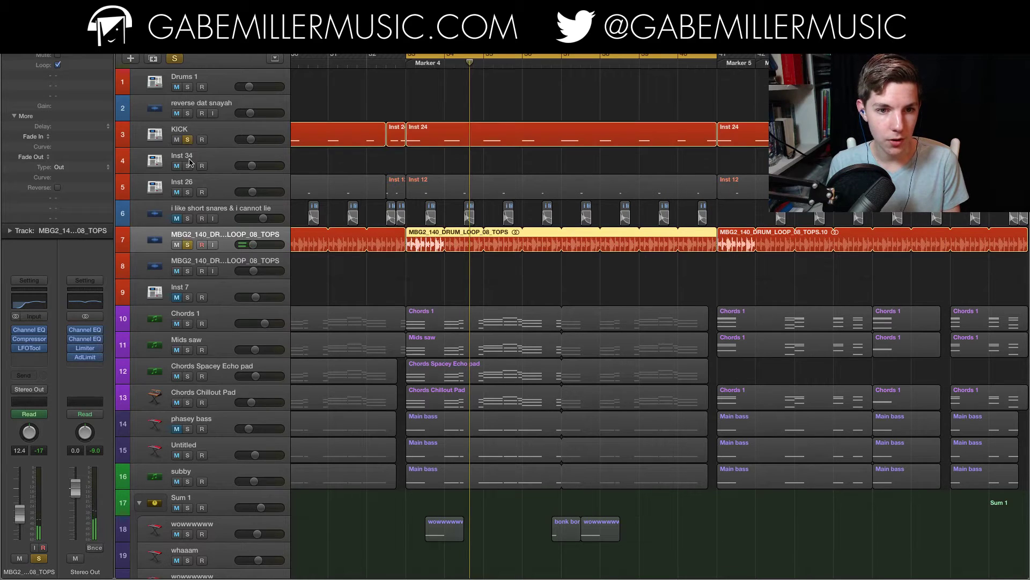
pyautogui.press('space')
pyautogui.click(188, 192)
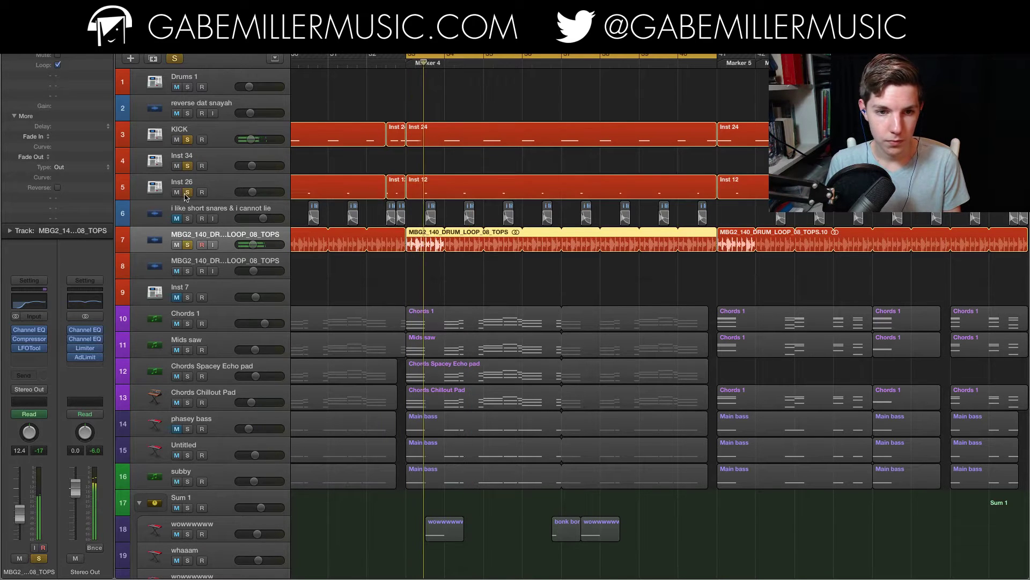
pyautogui.click(187, 165)
# - Select the Indie Live Kit track, solo it and play it back in the Marker 4 section
pyautogui.scroll(-15, 438, 220)
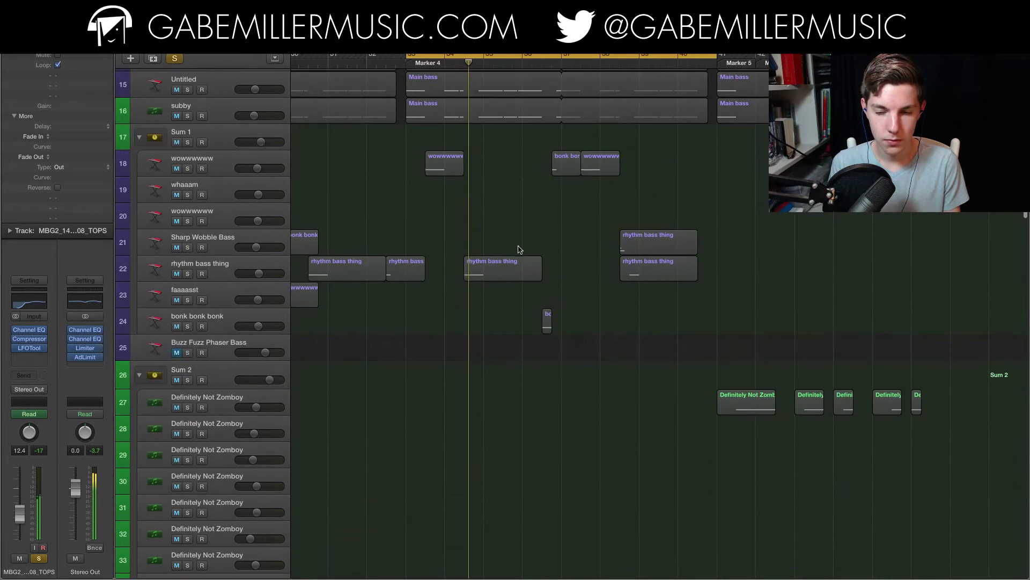
pyautogui.scroll(-8, 479, 219)
pyautogui.scroll(-8, 475, 218)
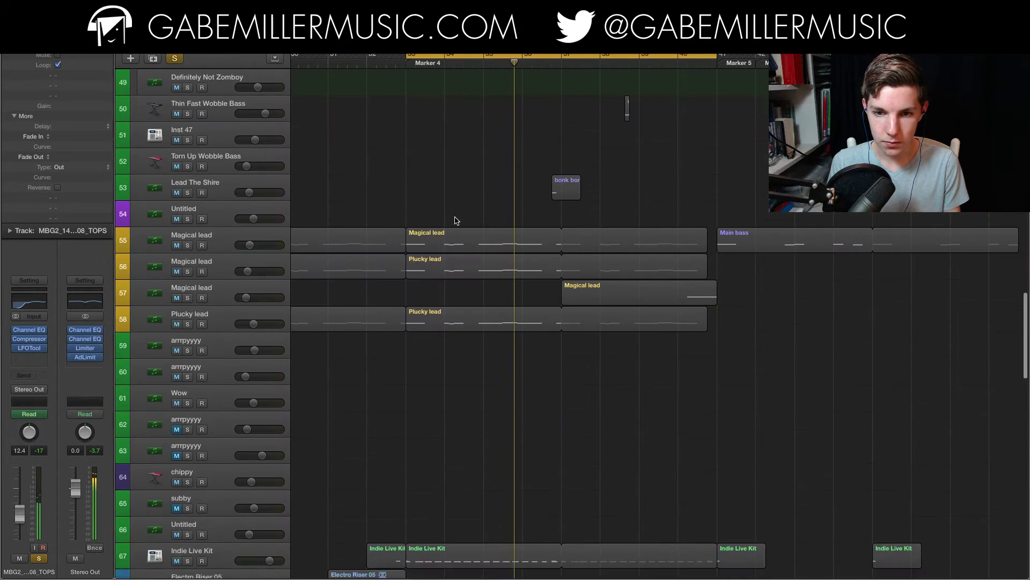
pyautogui.click(228, 305)
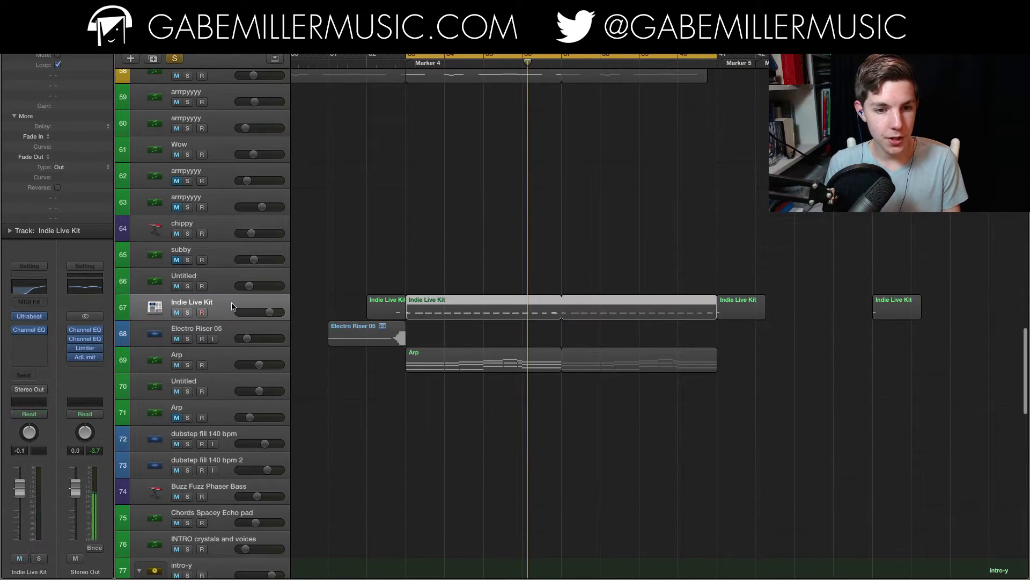
pyautogui.click(188, 312)
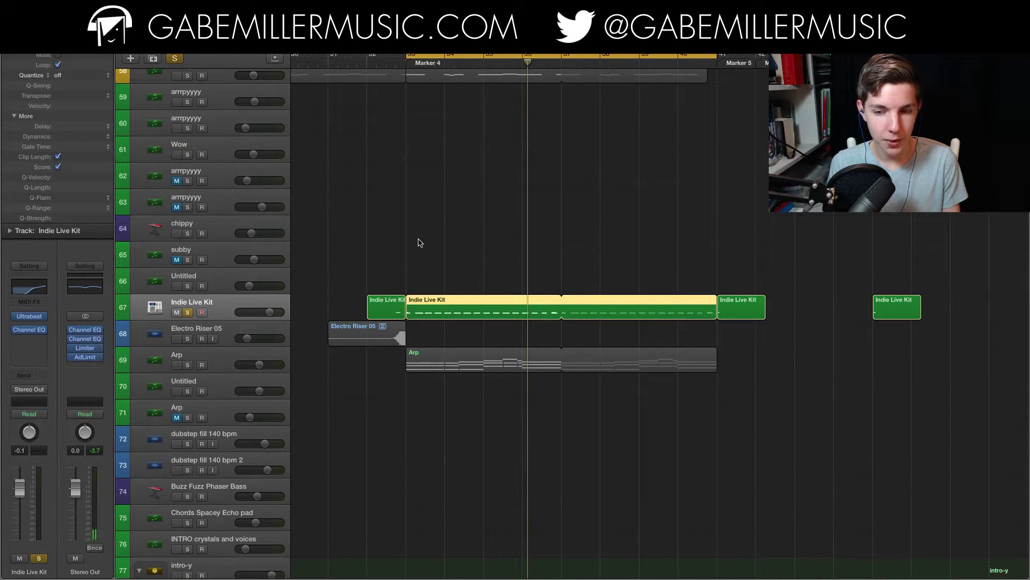
pyautogui.press('space')
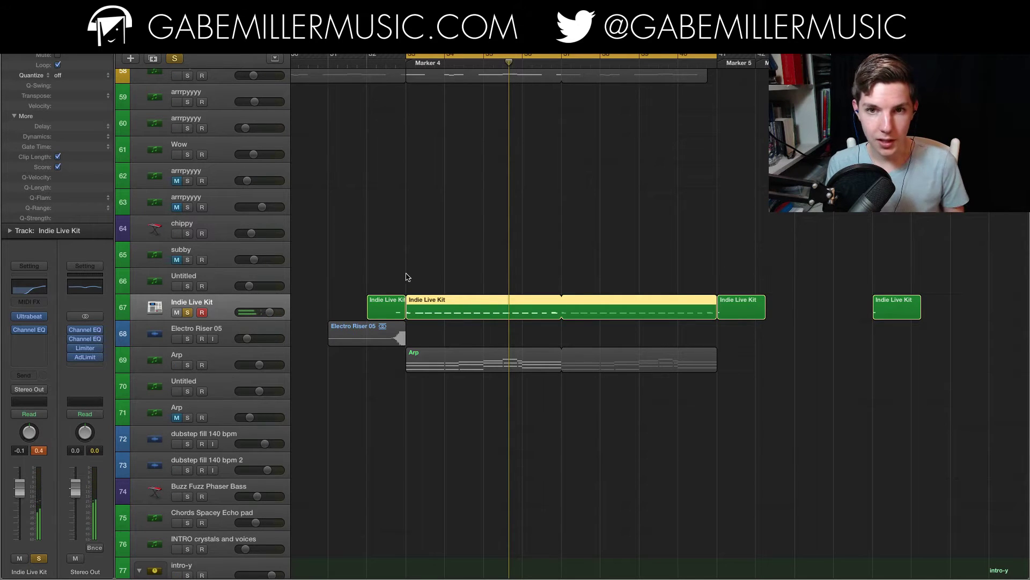
pyautogui.press('super+Left')
pyautogui.press('space')
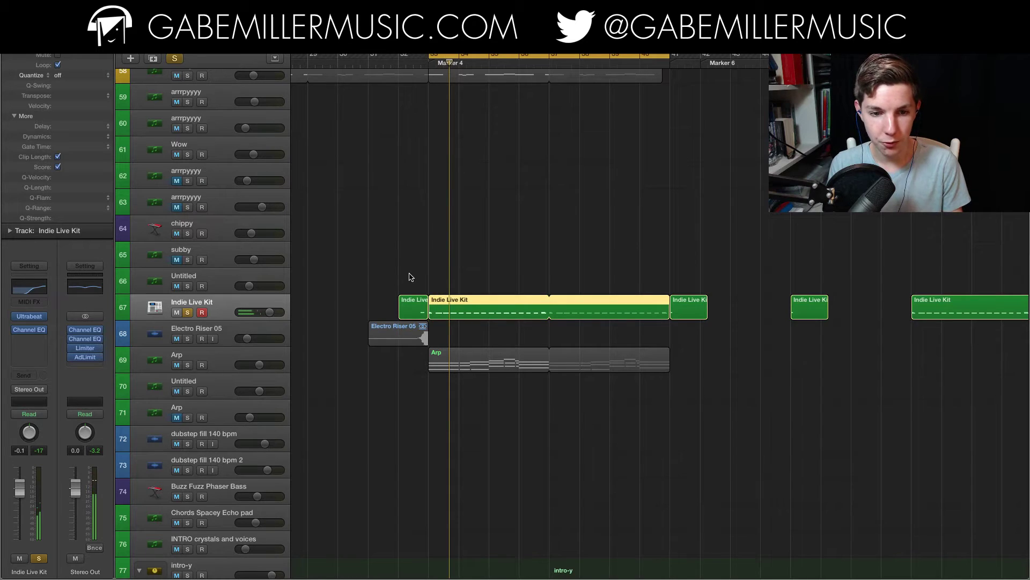
# - Add the Arp track to the solo alongside Indie Live Kit during playback, ending by clearing all solos
pyautogui.press('super+Right')
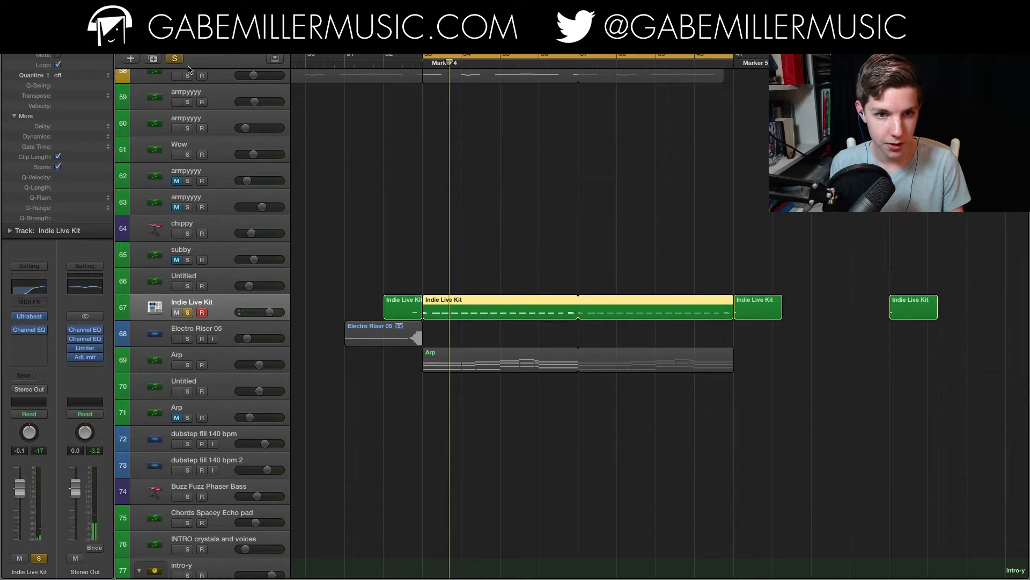
pyautogui.click(188, 365)
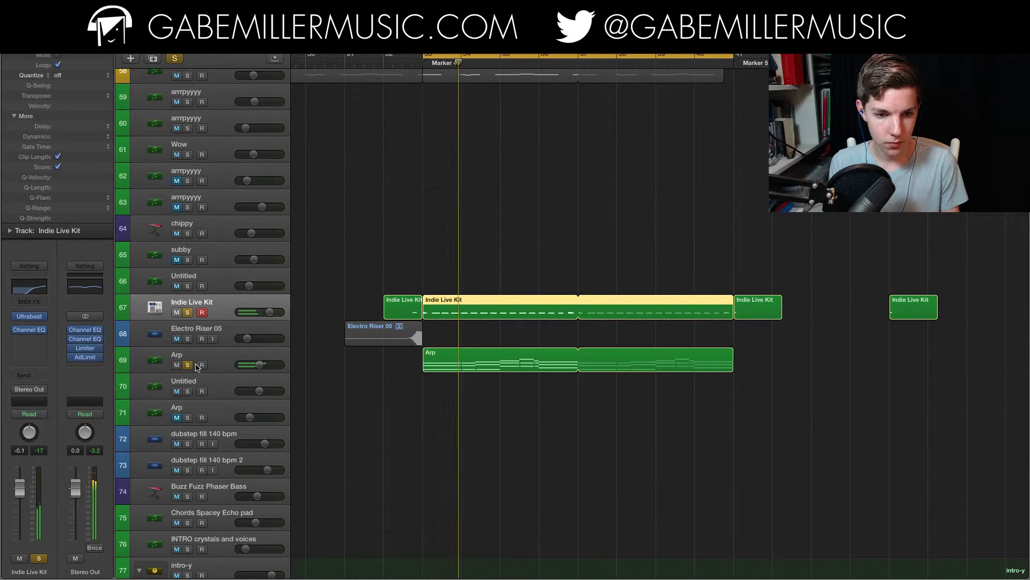
pyautogui.scroll(10, 429, 310)
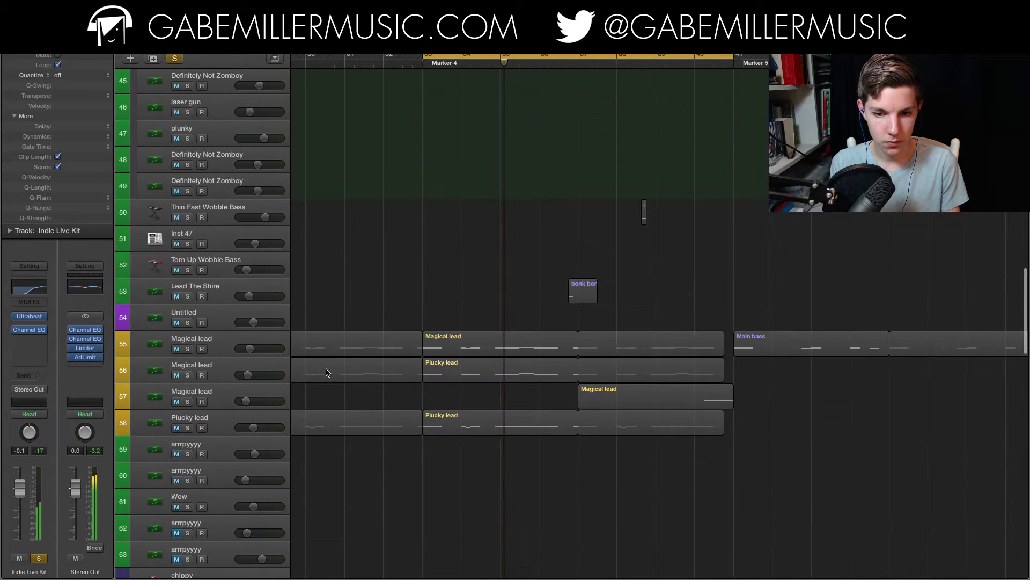
pyautogui.click(175, 59)
# - Select and solo the Untitled bass track 15 and play its Main bass region in the Marker 4 section
pyautogui.scroll(13, 511, 215)
pyautogui.scroll(6, 509, 218)
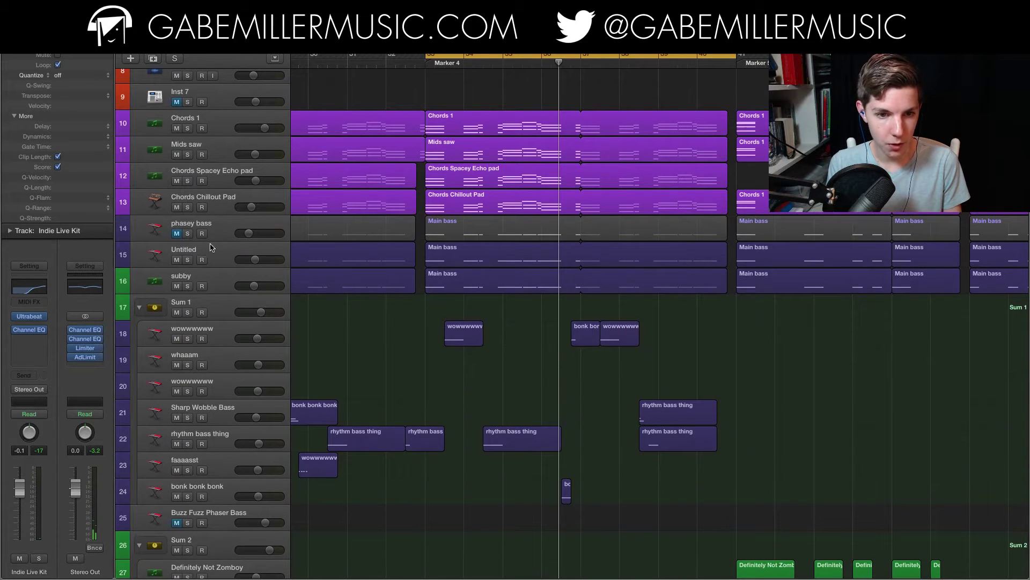
pyautogui.click(200, 248)
pyautogui.click(188, 260)
pyautogui.press('space')
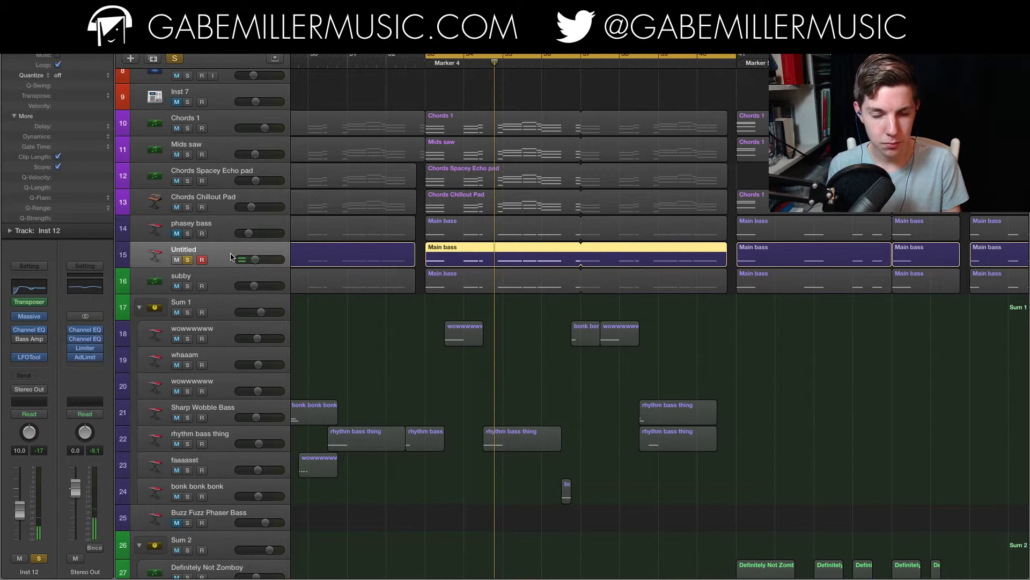
pyautogui.press('super+Right')
pyautogui.press('space')
# - Solo the subby track and take the Untitled bass out of the solo to hear the selected subby track alone
pyautogui.click(187, 286)
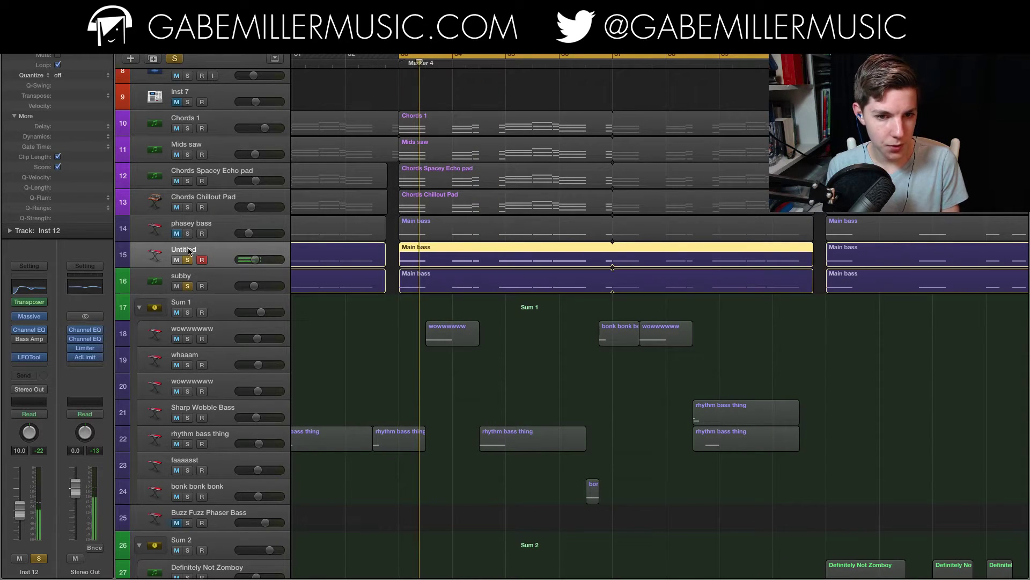
pyautogui.click(187, 260)
pyautogui.click(225, 284)
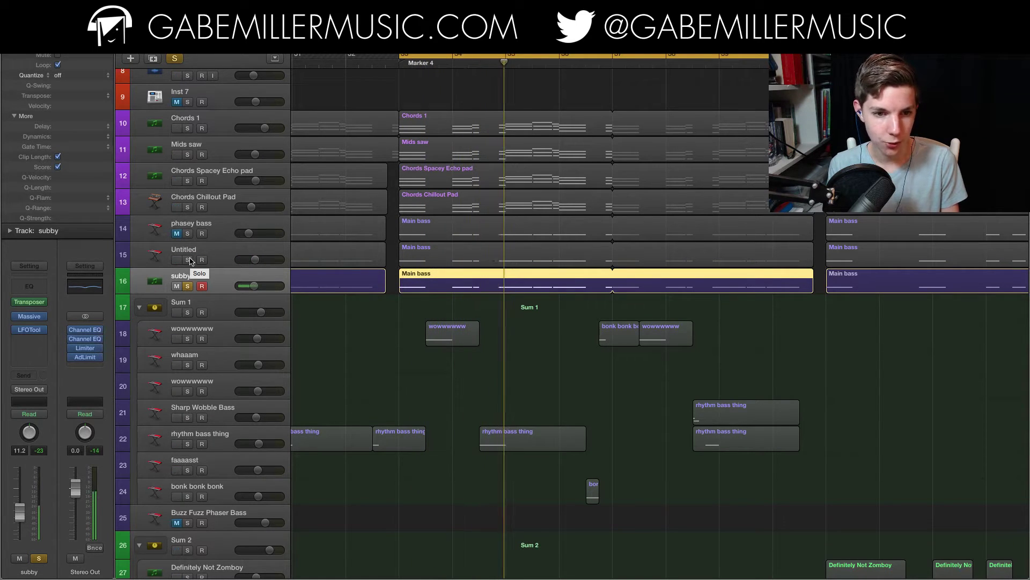
# - Bring the Untitled bass back into the solo and select it while playing it together with subby
pyautogui.click(188, 260)
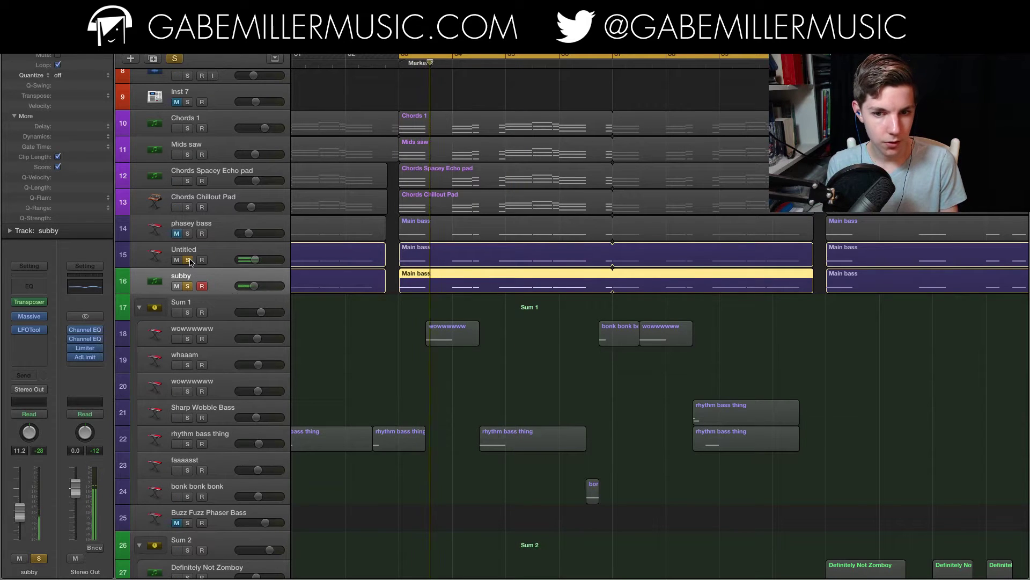
pyautogui.scroll(-5, 429, 367)
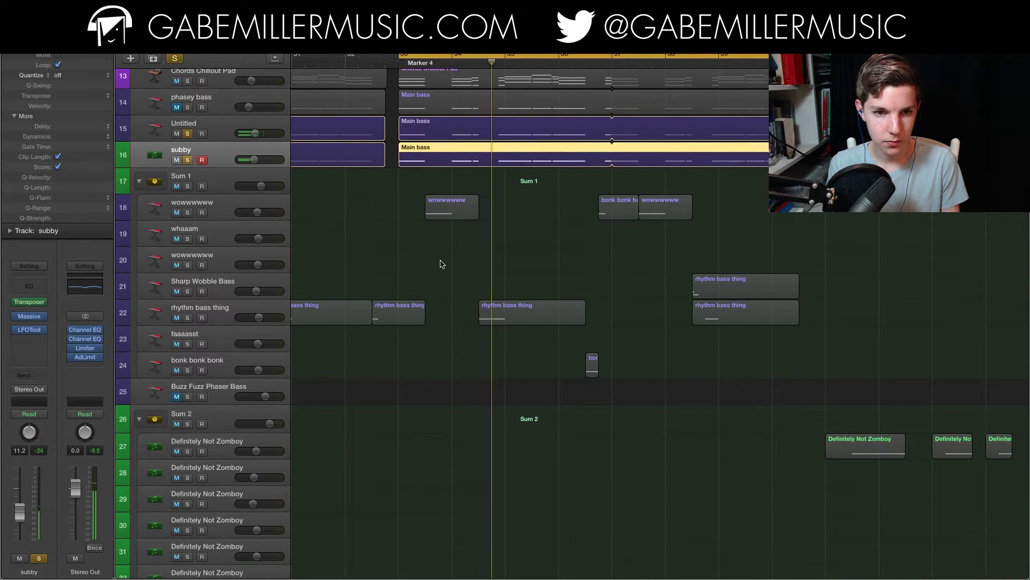
pyautogui.press('Up')
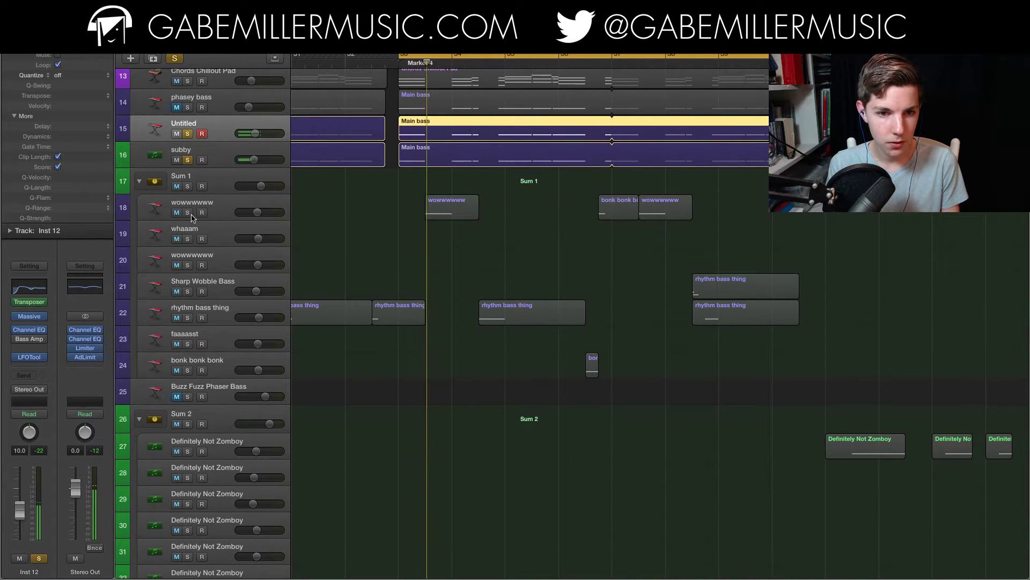
pyautogui.scroll(-4, 378, 260)
pyautogui.scroll(5, 376, 259)
pyautogui.scroll(-8, 358, 266)
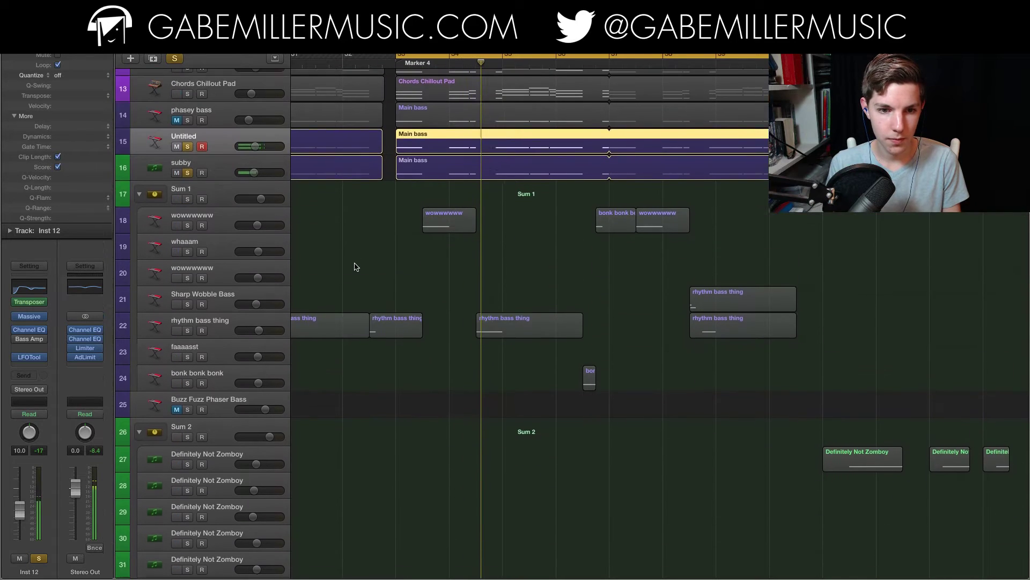
# - Add Chords 1, Mids saw, Chords Spacey Echo pad and Chords Chillout Pad to the soloed basses, ending by clearing all solos
pyautogui.scroll(13, 358, 264)
pyautogui.scroll(1, 201, 180)
pyautogui.click(188, 192)
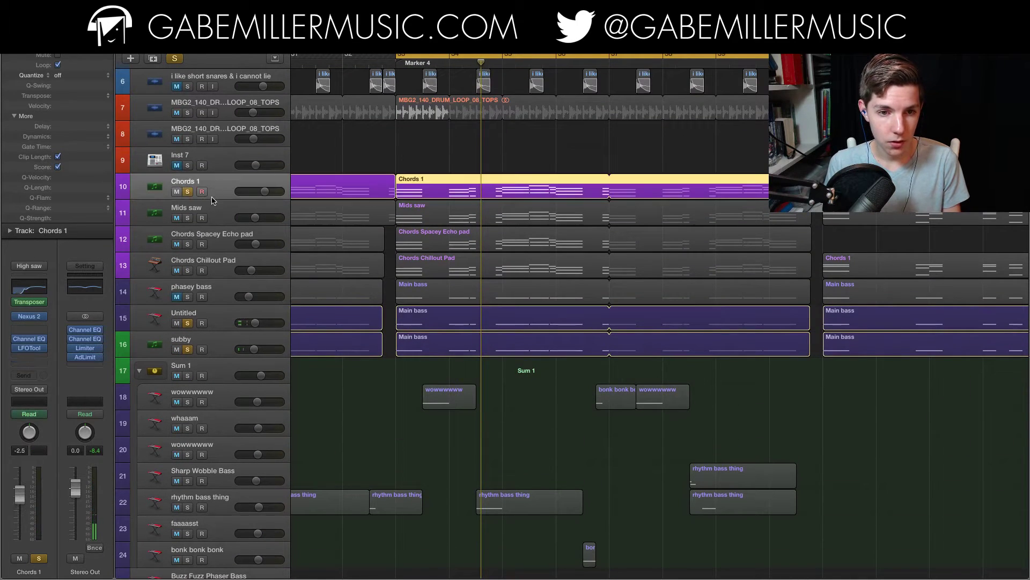
pyautogui.click(187, 218)
pyautogui.click(187, 244)
pyautogui.click(188, 270)
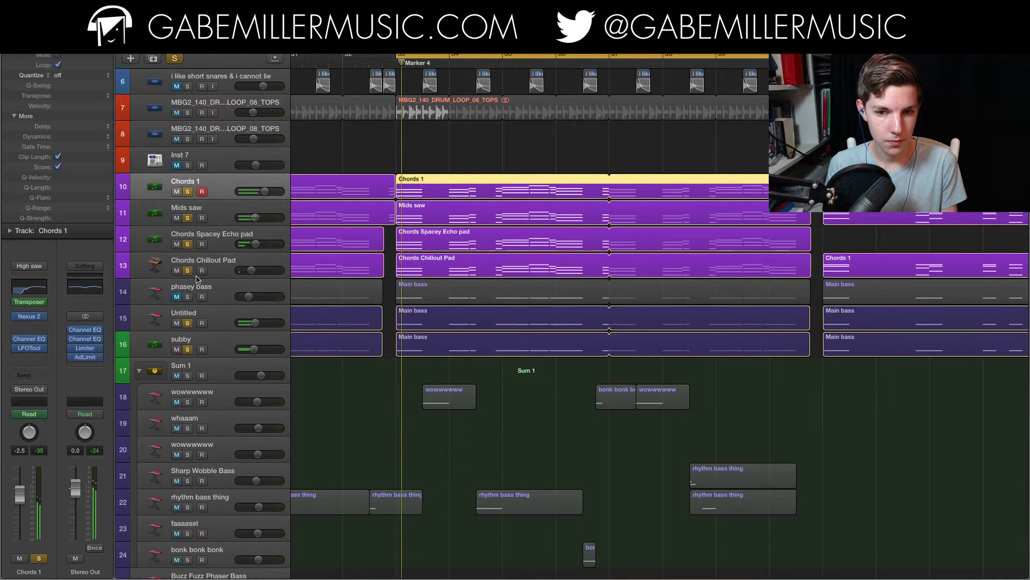
pyautogui.click(175, 58)
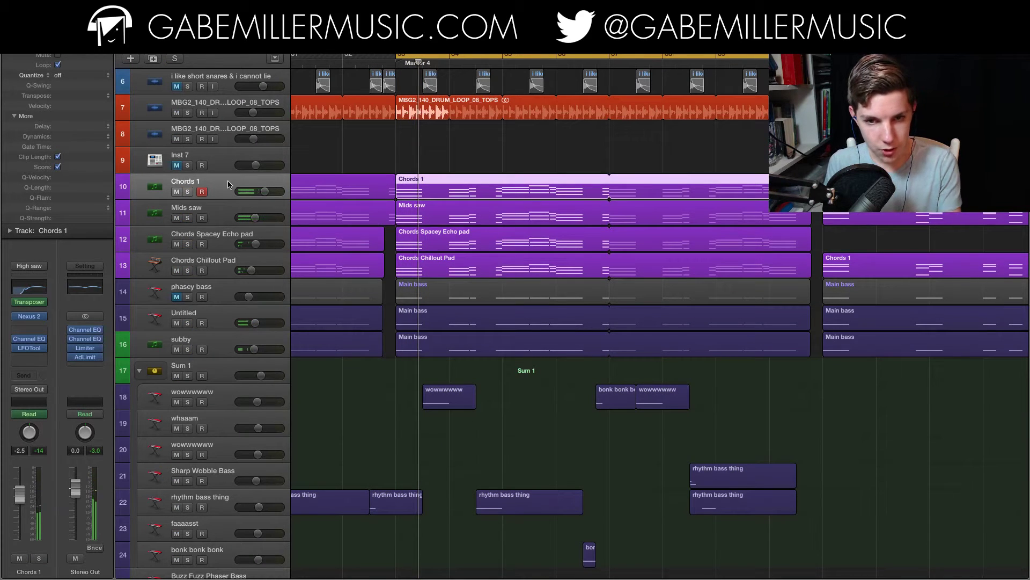
# - Audition Chords 1 and Mids saw each on their own, finishing with both tracks soloed together
pyautogui.click(189, 192)
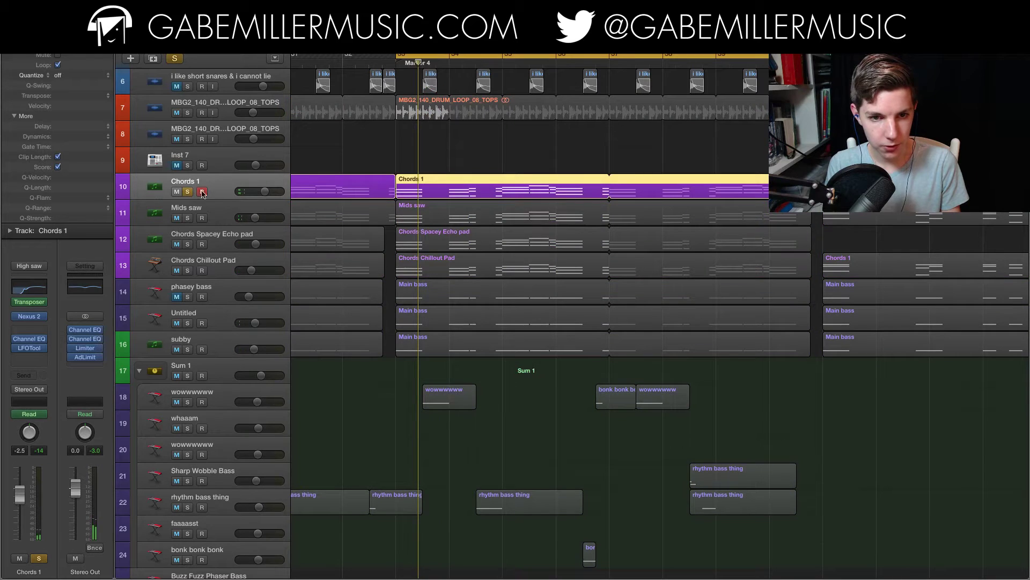
pyautogui.click(188, 218)
pyautogui.click(188, 192)
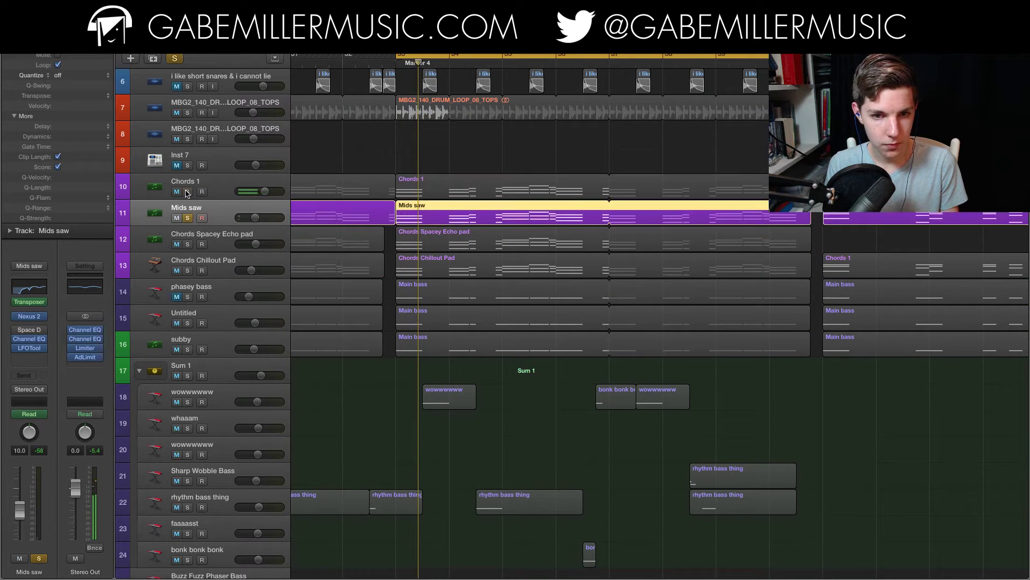
pyautogui.click(187, 192)
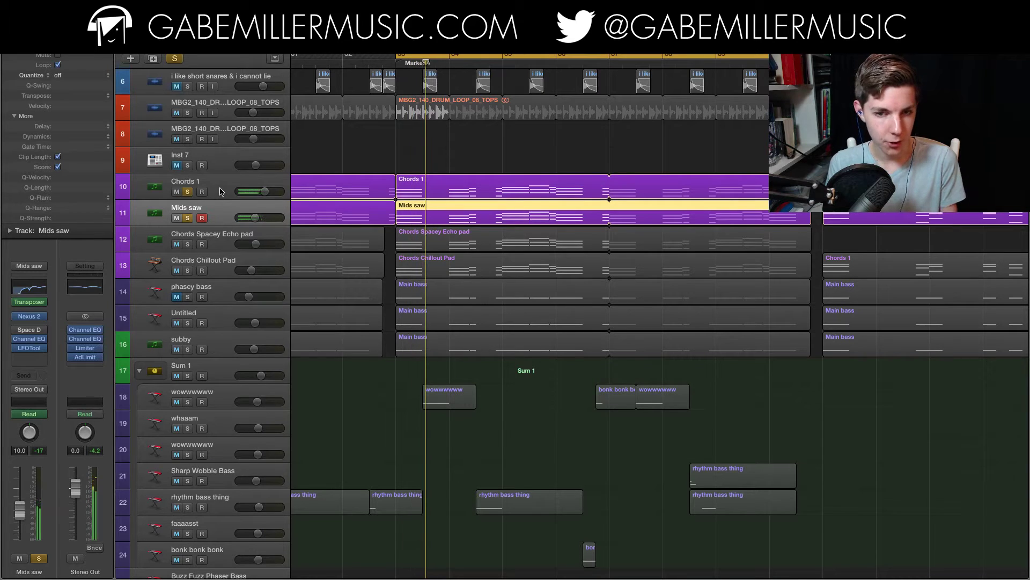
# - Solo Chords Spacey Echo pad and Chords Chillout Pad, removing Mids saw and Chords 1 to hear only the two pads
pyautogui.click(187, 244)
pyautogui.click(188, 270)
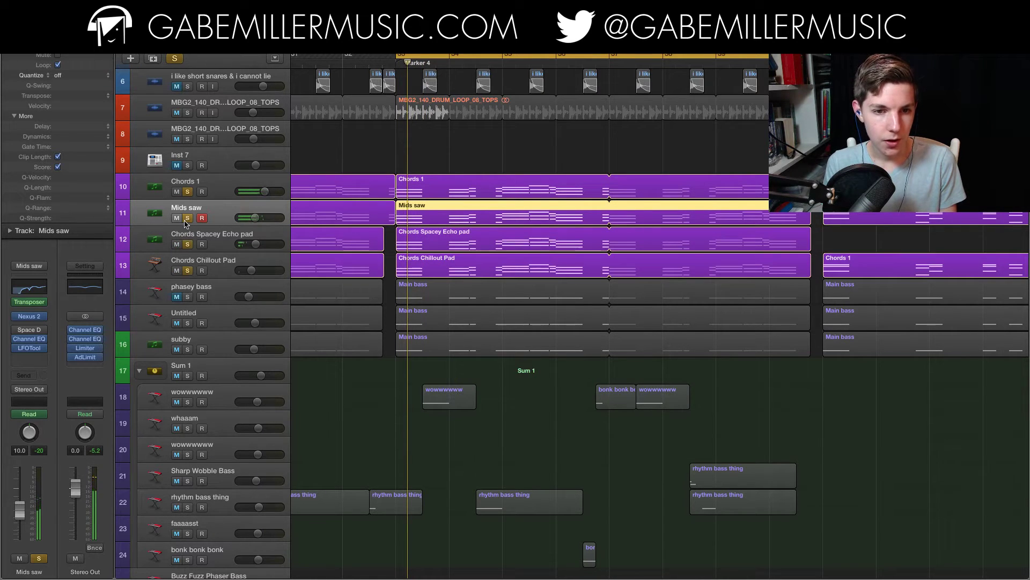
pyautogui.click(187, 218)
pyautogui.click(187, 192)
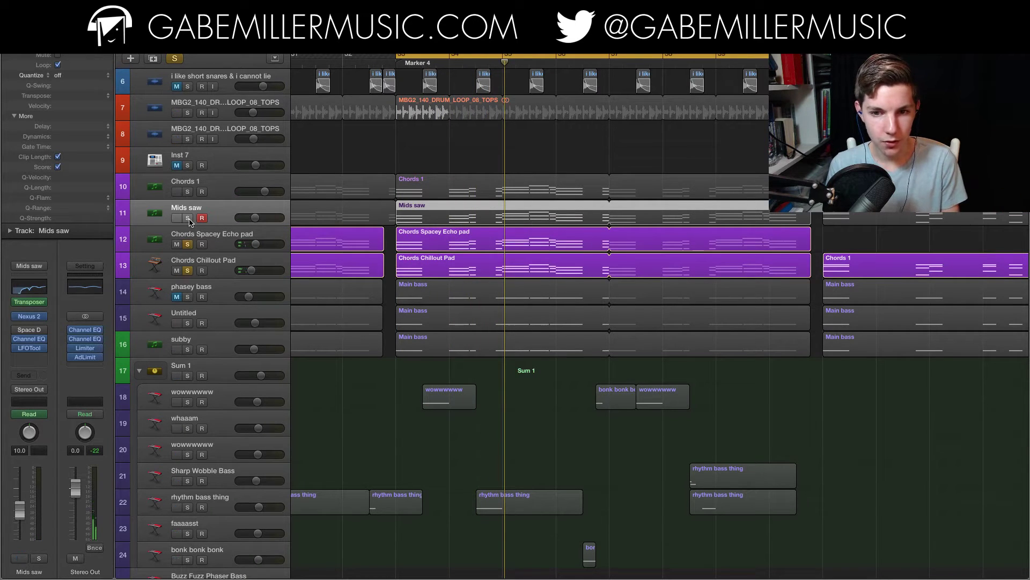
# - Return Mids saw and Chords 1 to the solo and add the subby and Untitled bass tracks
pyautogui.press('super+Right')
pyautogui.click(188, 219)
pyautogui.click(187, 192)
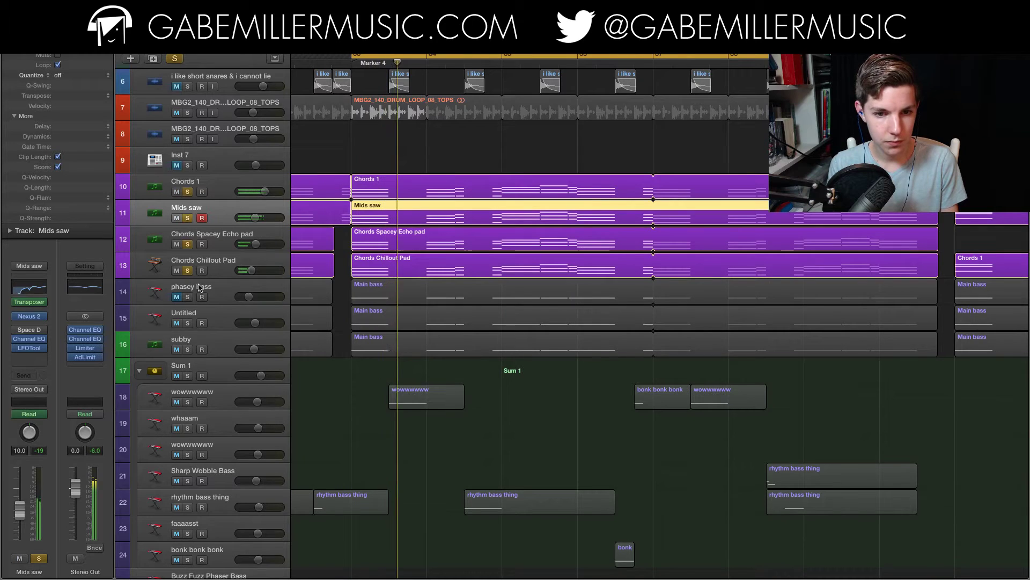
pyautogui.click(188, 348)
pyautogui.click(187, 323)
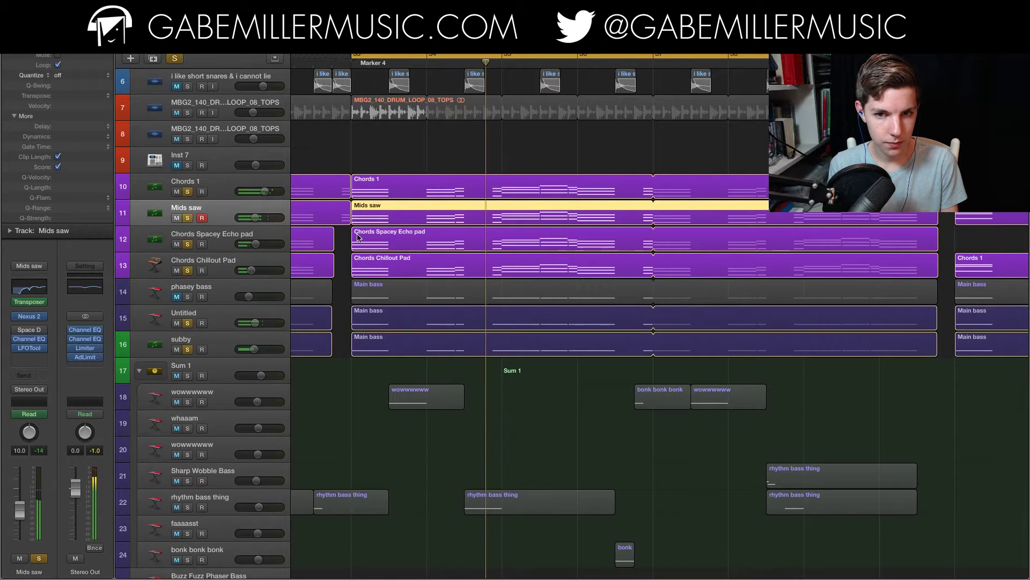
# - Solo only the Magical lead track 55 and play it in the Marker 4 section
pyautogui.scroll(-5, 356, 234)
pyautogui.scroll(-20, 355, 237)
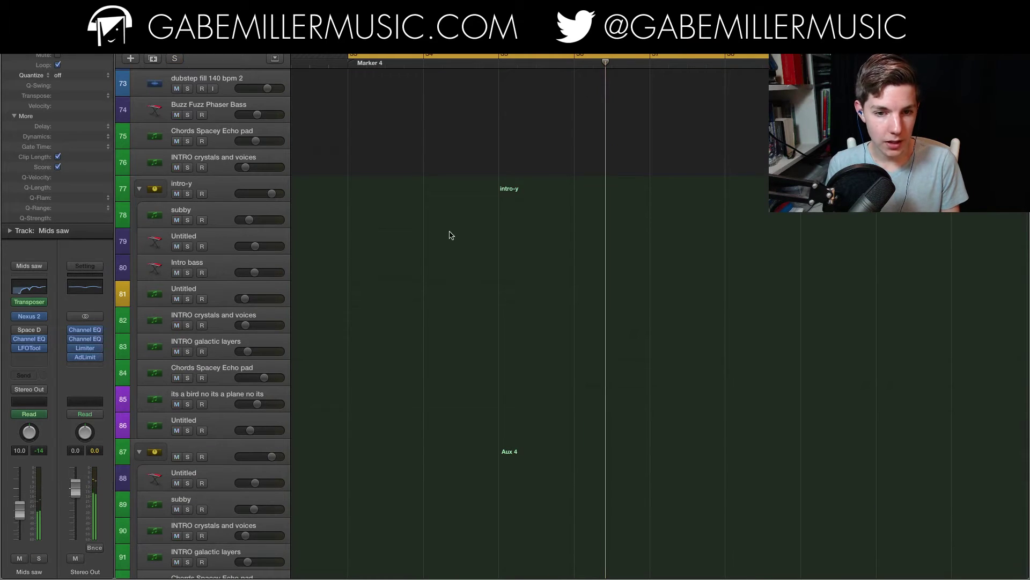
pyautogui.scroll(-10, 450, 235)
pyautogui.scroll(10, 449, 235)
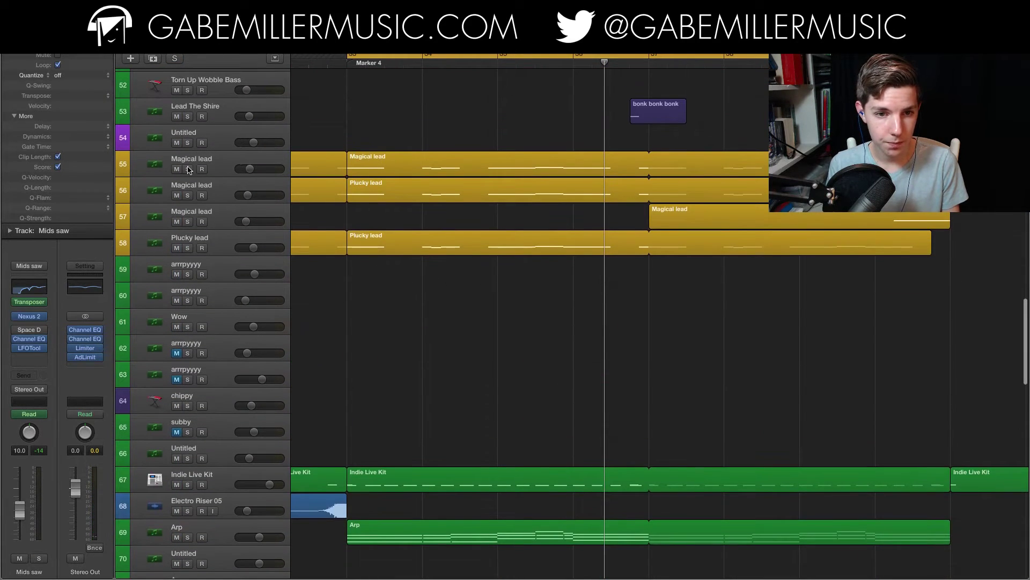
pyautogui.click(188, 170)
pyautogui.press('space')
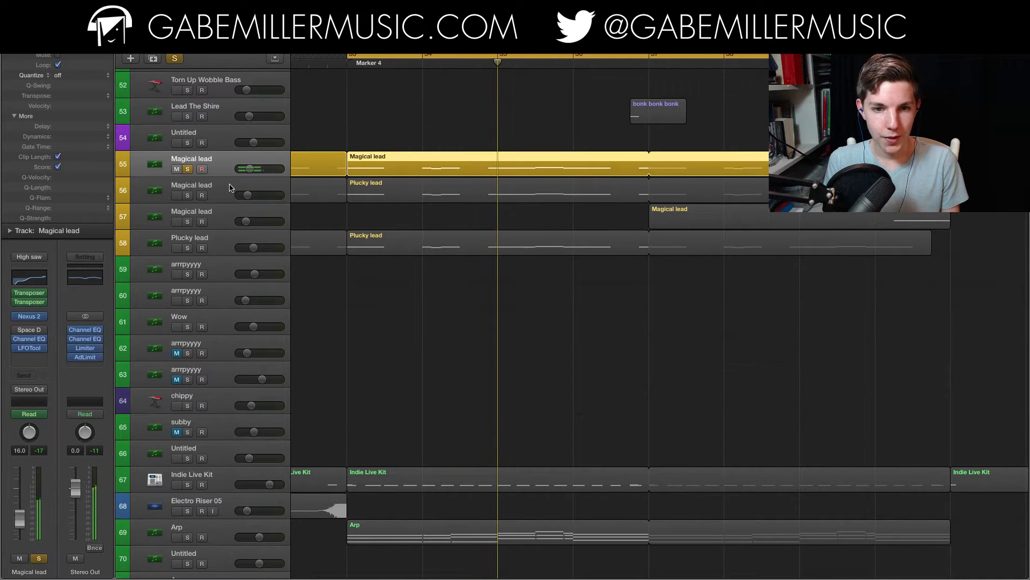
# - Switch the solo from Magical lead track 55 to Magical lead track 56 and play it
pyautogui.click(226, 190)
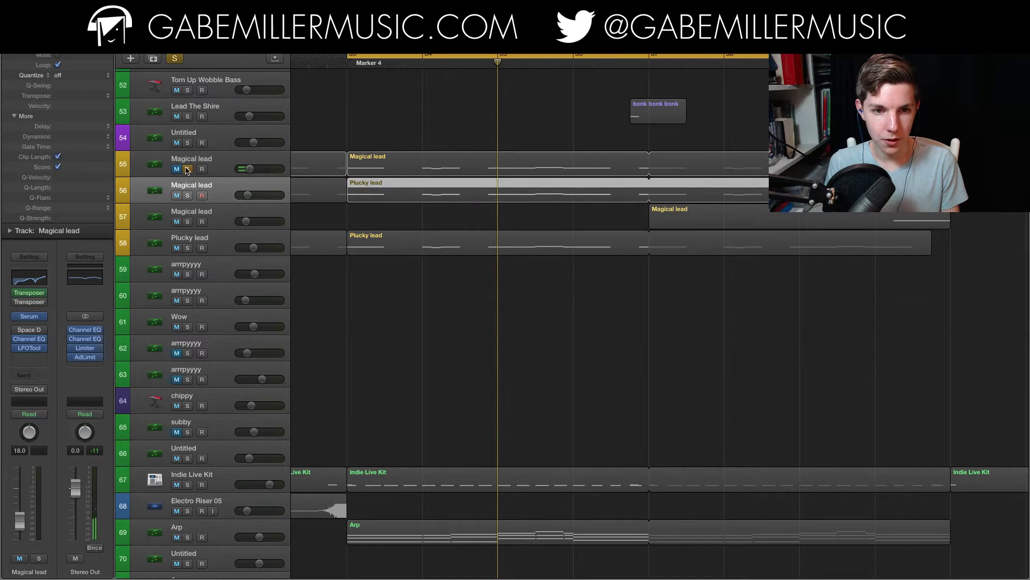
pyautogui.click(188, 169)
pyautogui.click(187, 195)
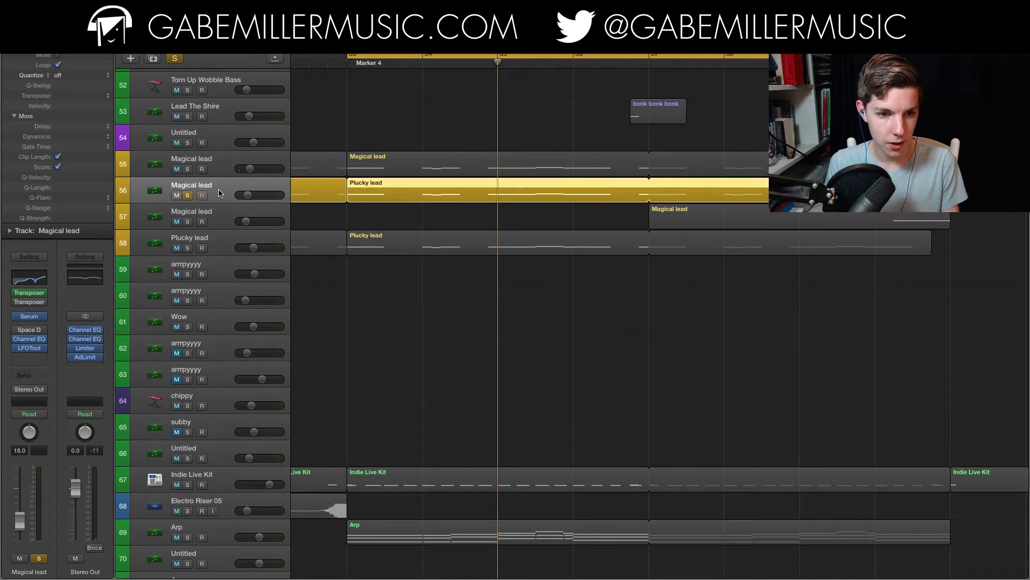
pyautogui.press('space')
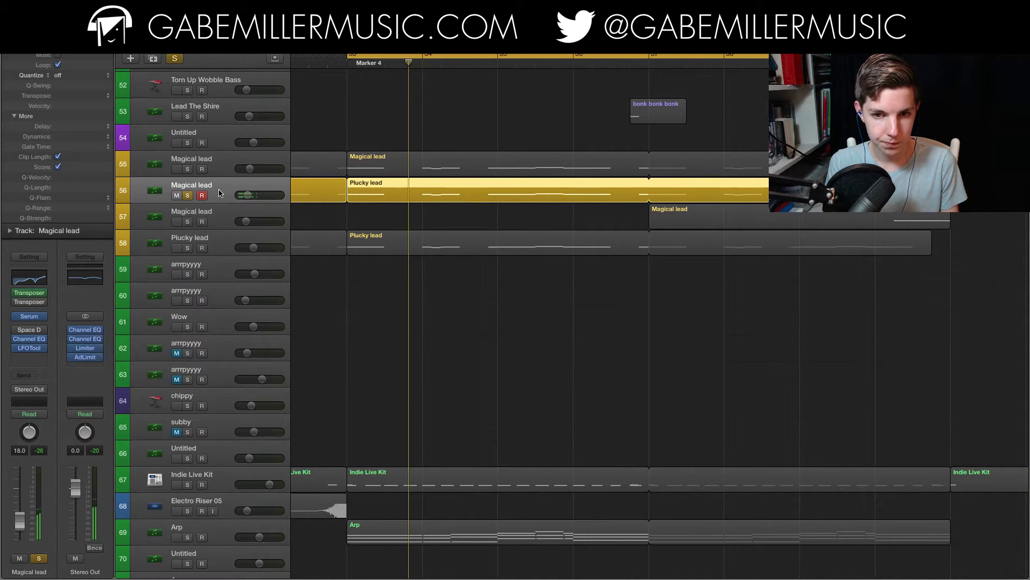
# - Audition the Plucky lead track on its own, adding Magical lead tracks 55 and 56 to its solo
pyautogui.click(220, 248)
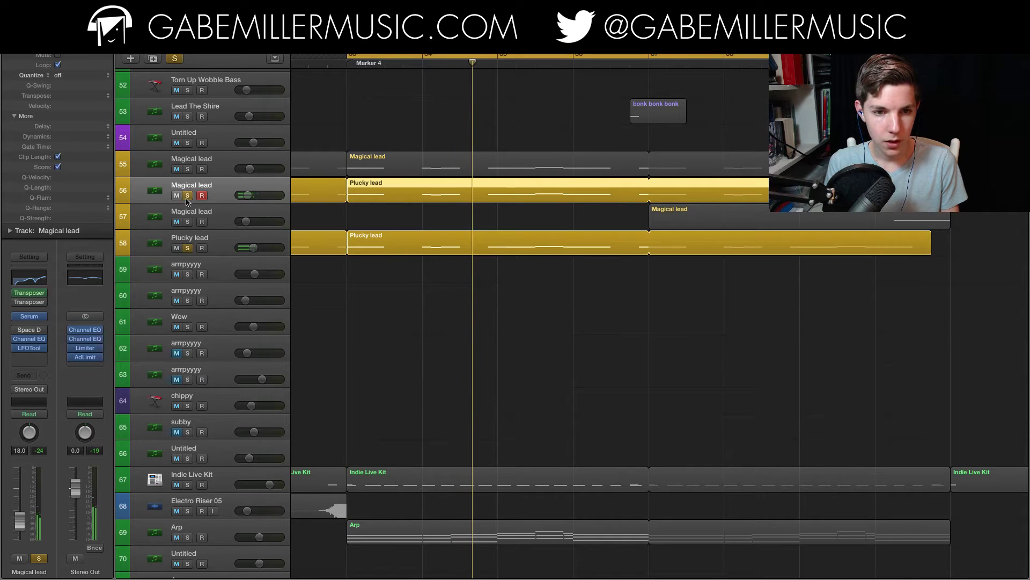
pyautogui.click(218, 247)
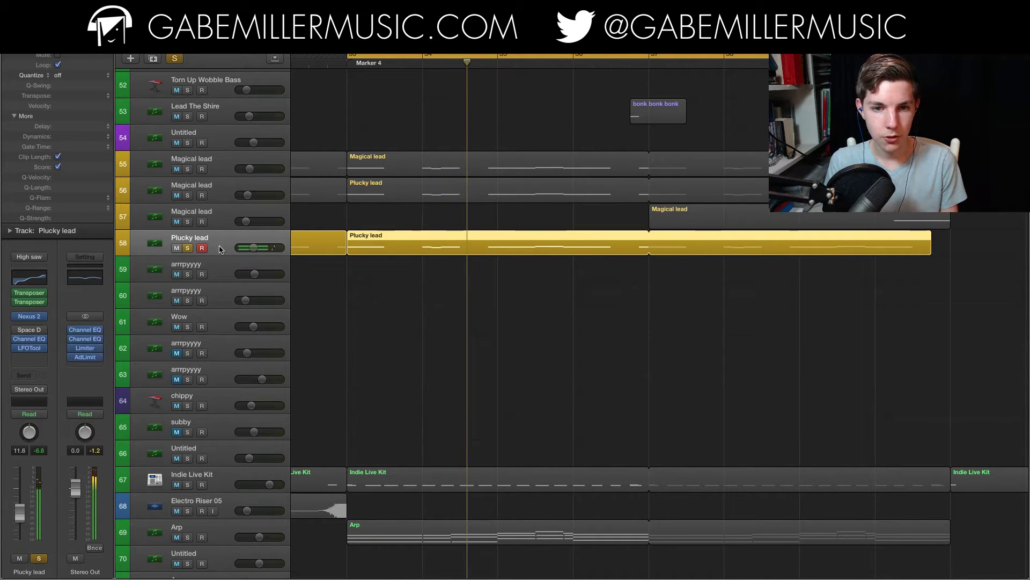
pyautogui.moveTo(188, 169); pyautogui.dragTo(187, 195)
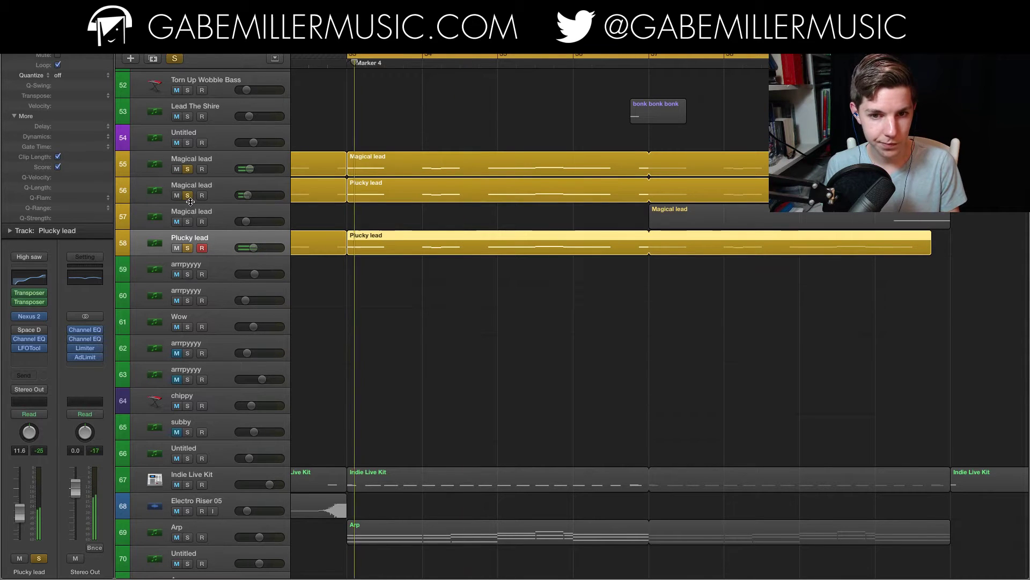
# - Clear all solos and play the full mix of the Marker 4 section
pyautogui.scroll(20, 355, 184)
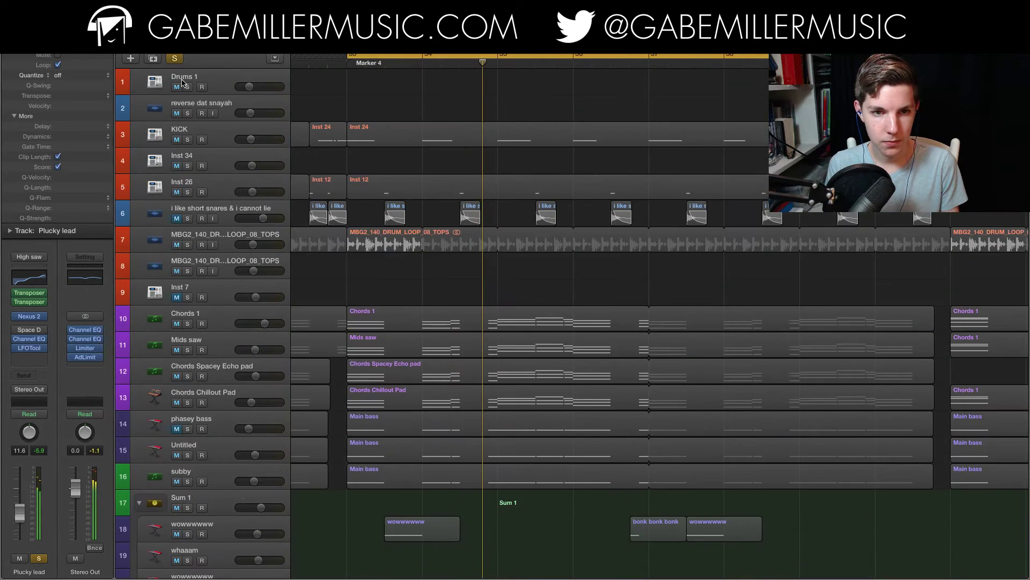
pyautogui.click(175, 58)
pyautogui.press('space')
pyautogui.press('space')
# - Select the Sum 1 stack, solo it and play its bass layers in the Marker 4 section
pyautogui.scroll(-8, 445, 125)
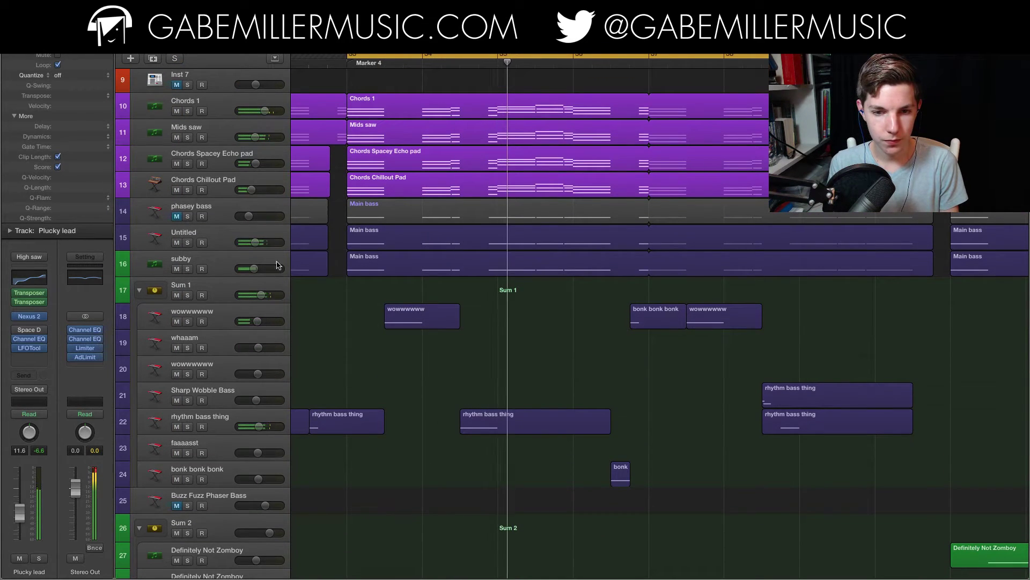
pyautogui.click(218, 288)
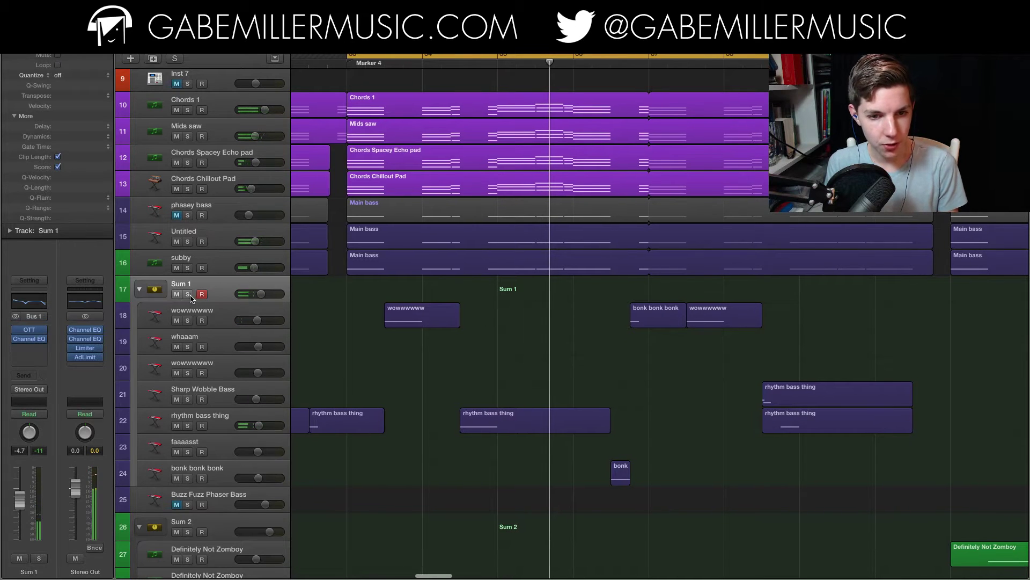
pyautogui.click(188, 294)
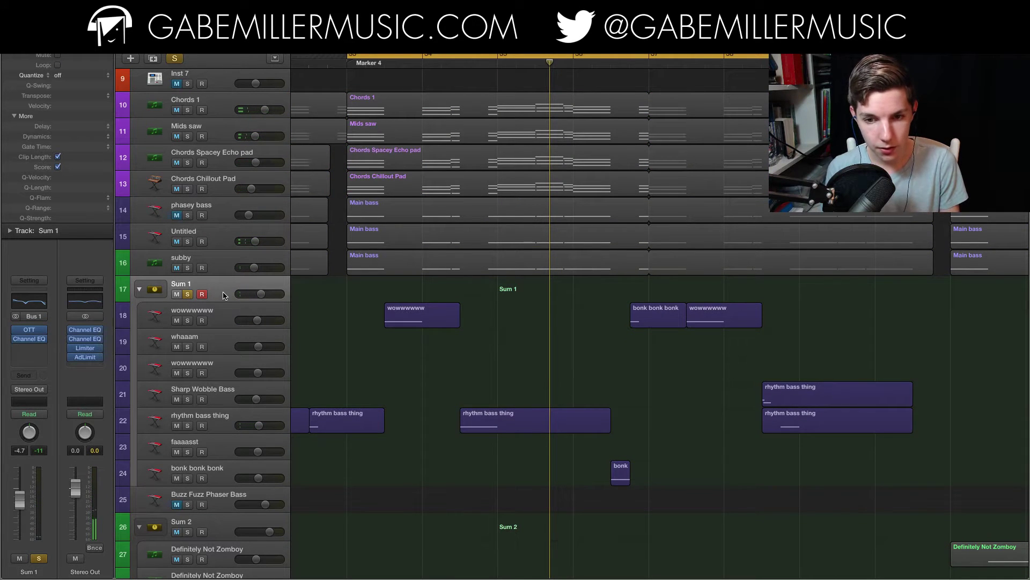
pyautogui.press('super+Left')
pyautogui.scroll(-4, 401, 324)
pyautogui.press('space')
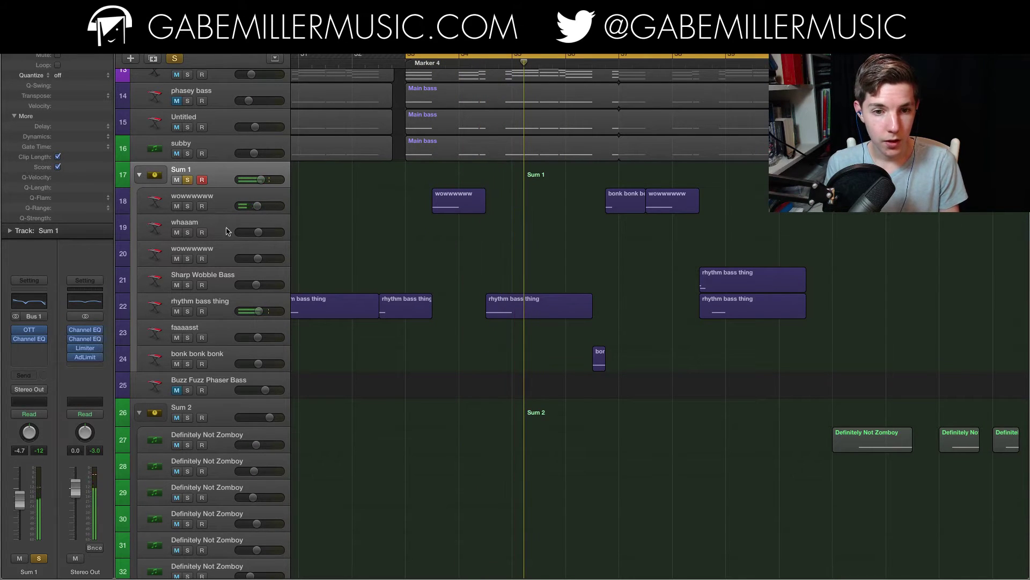
# - Clear the Sum 1 solo, select the upper wowwwwwww track and place the playhead at its first region in the Marker 4 section
pyautogui.click(189, 179)
pyautogui.click(217, 208)
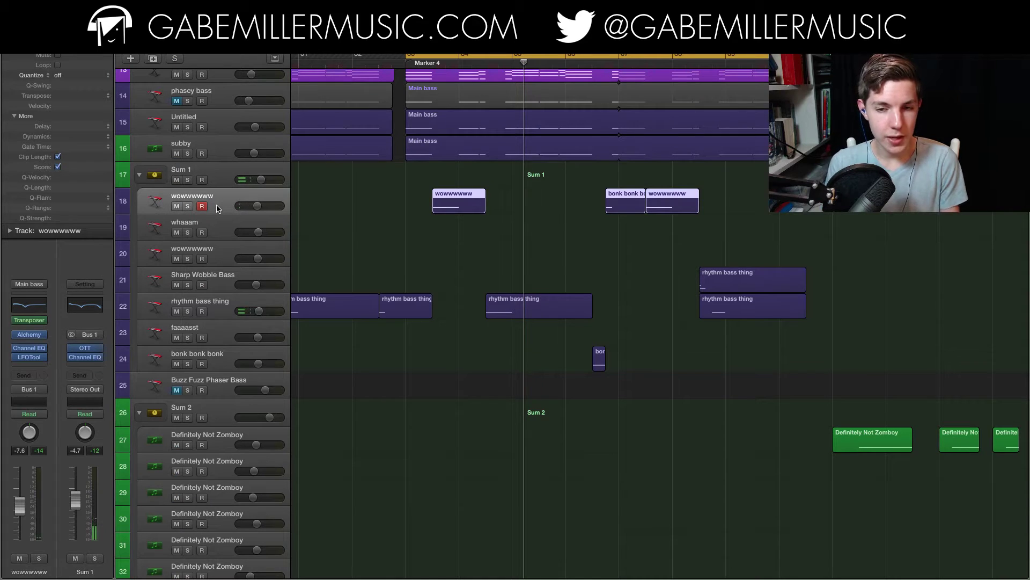
pyautogui.press('super+Right')
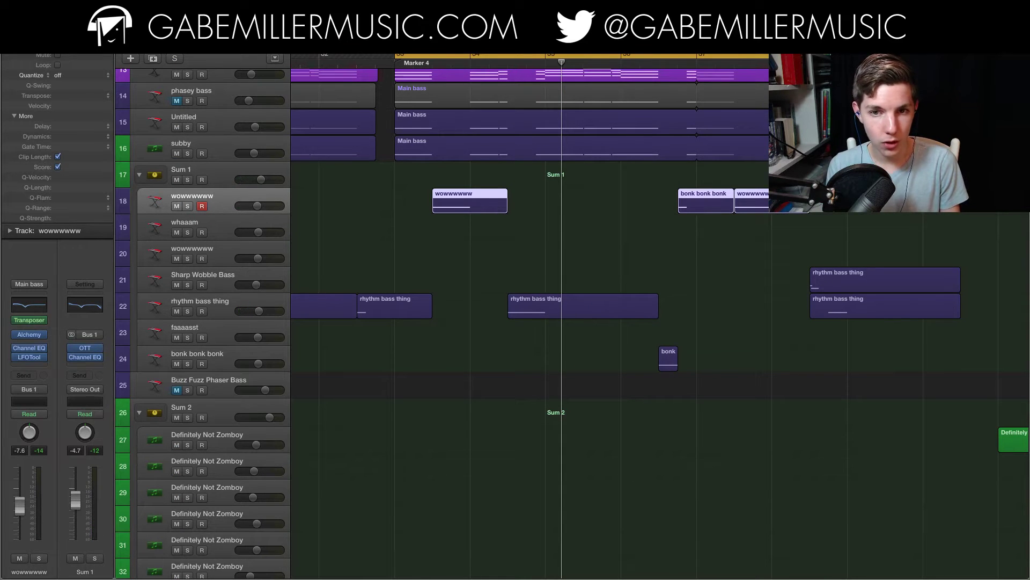
pyautogui.click(433, 60)
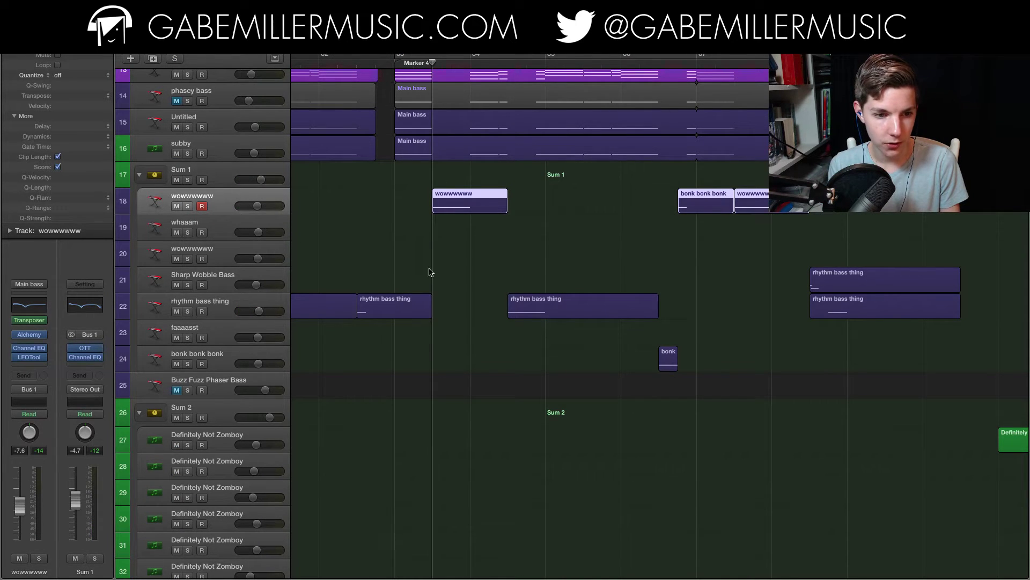
pyautogui.scroll(-2, 231, 349)
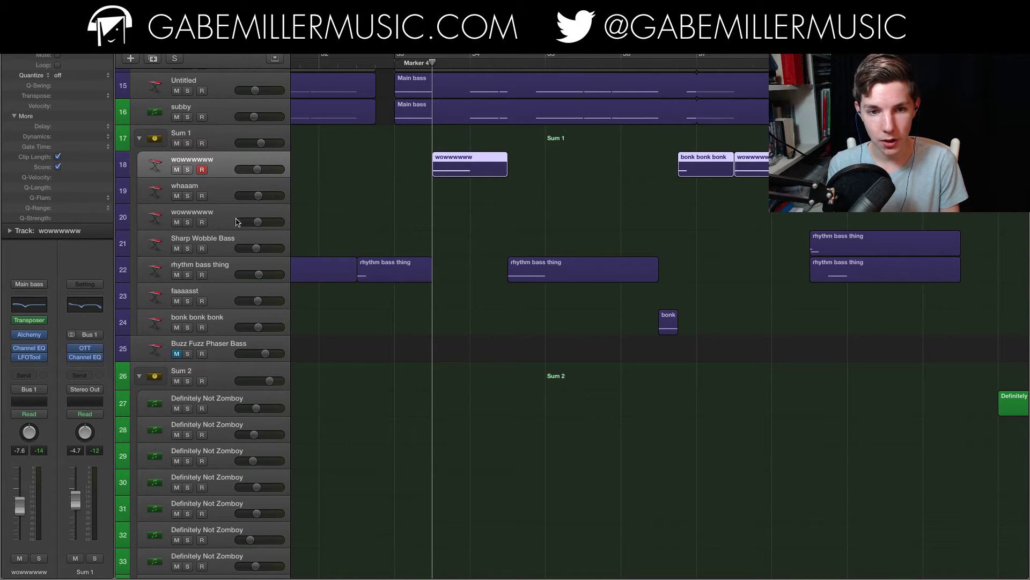
# - Select the Sharp Wobble Bass track, solo it and play its rhythm bass thing region in the Marker 4 section
pyautogui.click(223, 242)
pyautogui.press('super+Right')
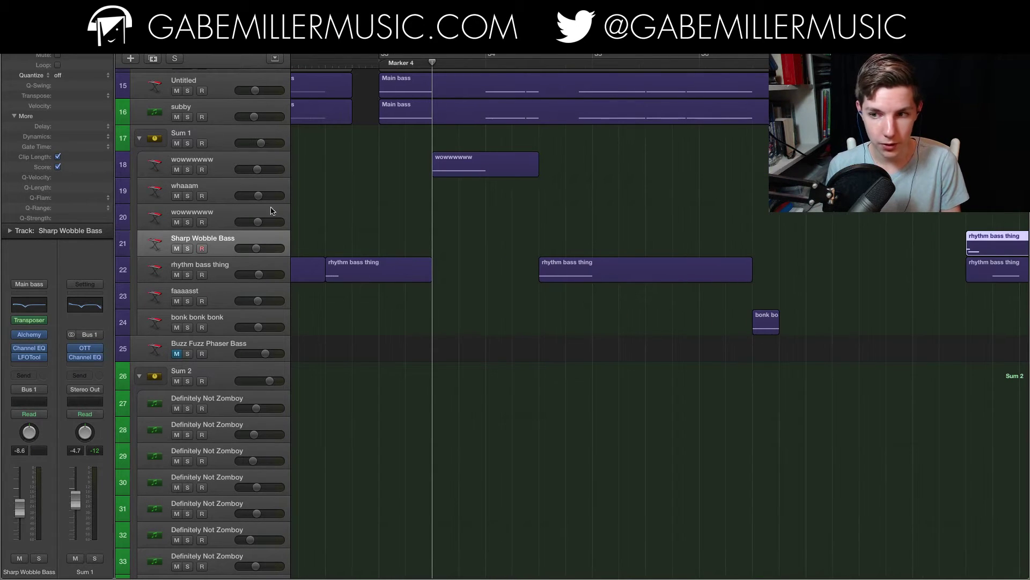
pyautogui.hscroll(5, 750, 171)
pyautogui.click(788, 61)
pyautogui.hscroll(-2, 590, 220)
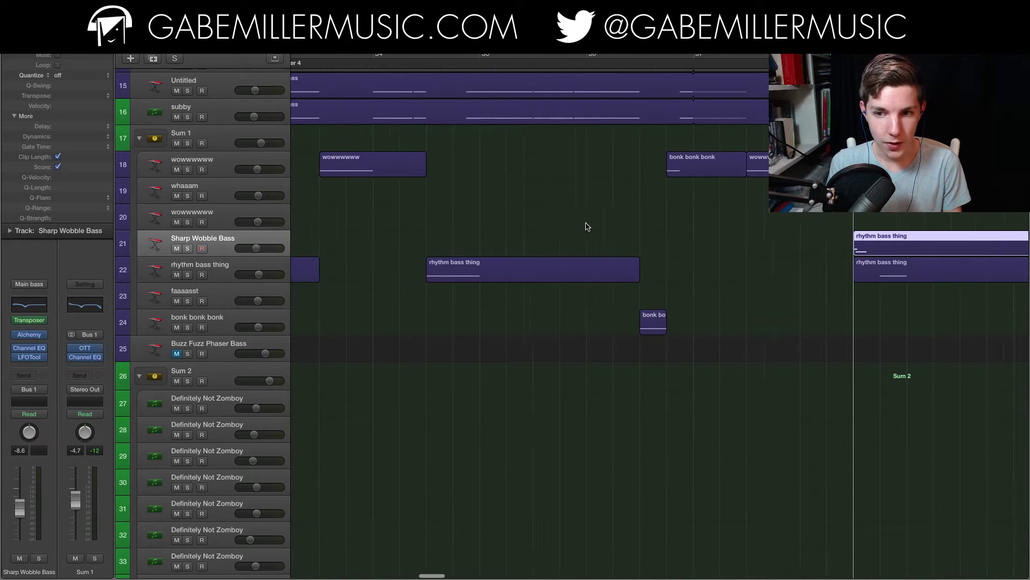
pyautogui.hscroll(4, 591, 220)
pyautogui.hscroll(6, 592, 220)
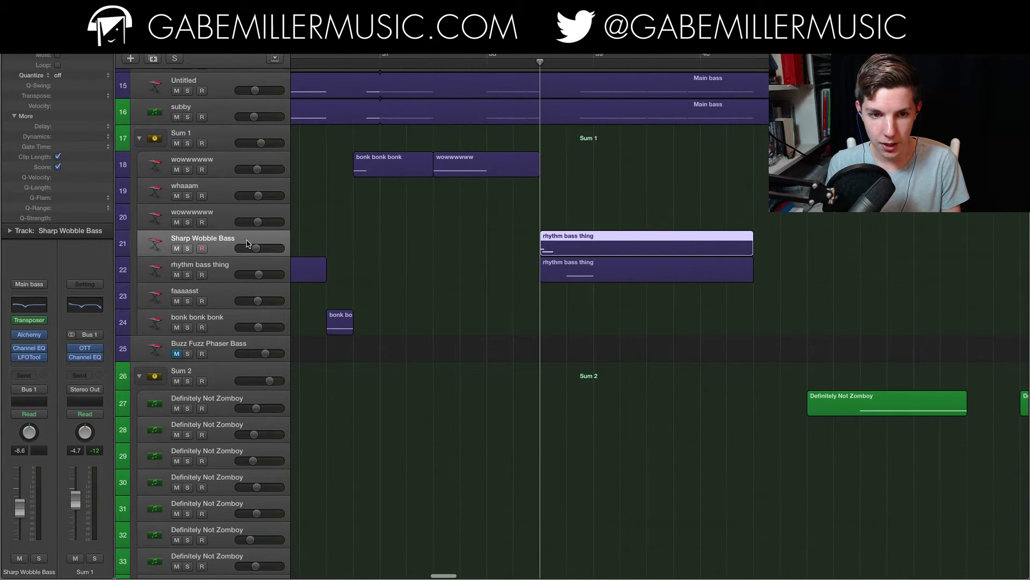
pyautogui.press('space')
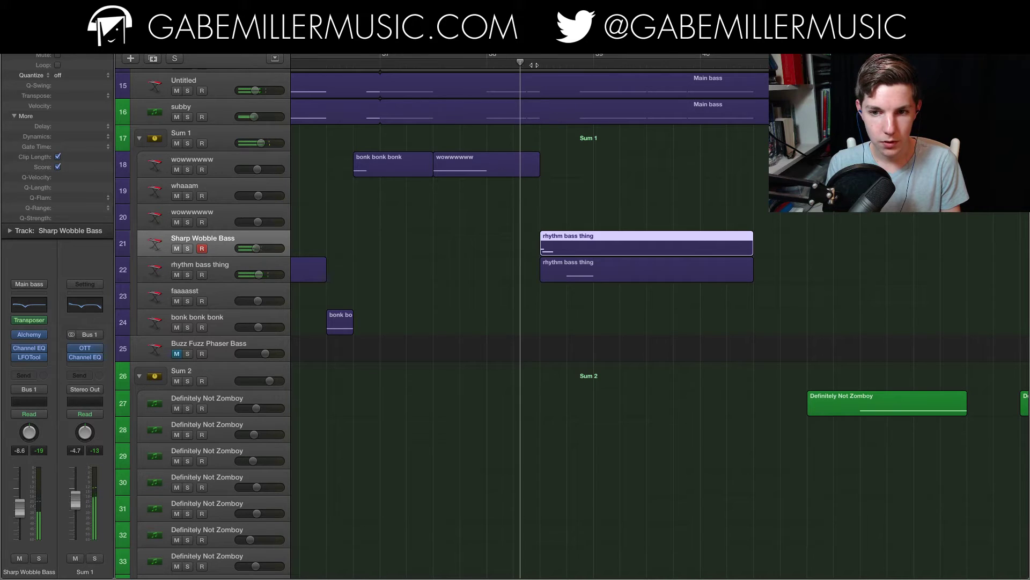
pyautogui.click(188, 249)
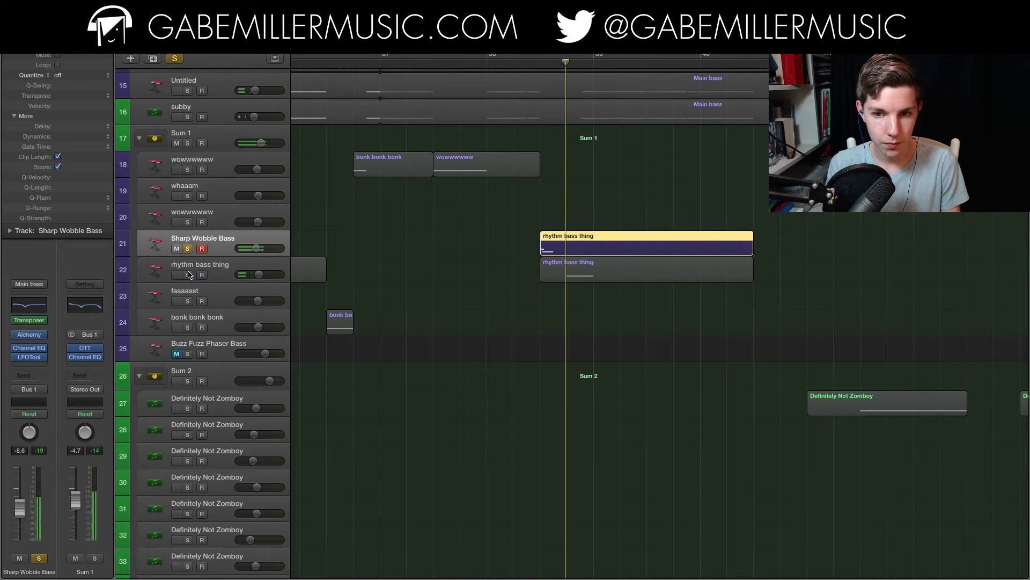
# - Play the soloed Sharp Wobble Bass from the start of its bonk bonk bonk region before Marker 4
pyautogui.hscroll(-15, 451, 195)
pyautogui.hscroll(5, 449, 194)
pyautogui.press('super+Left')
pyautogui.press('super+Left')
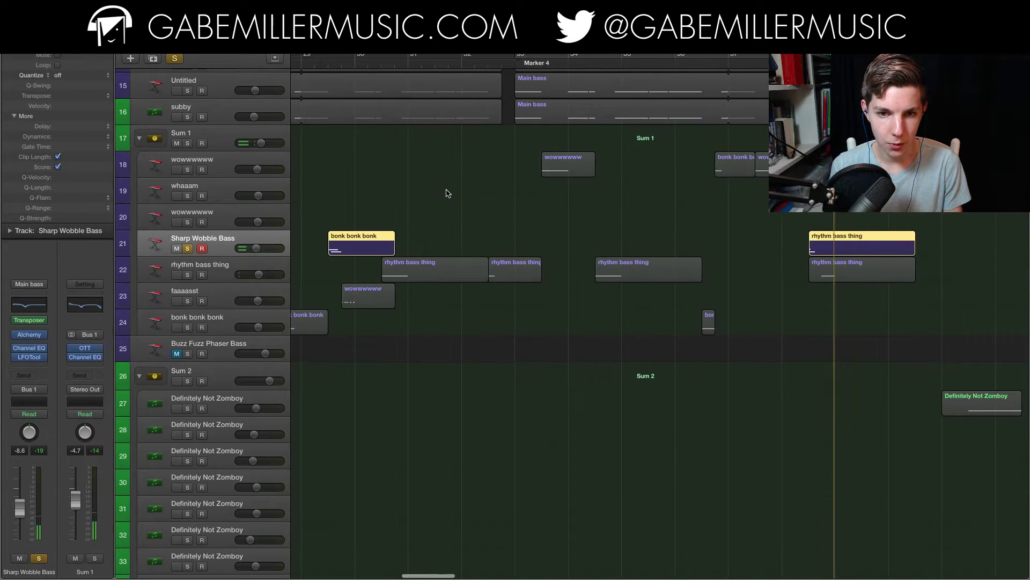
pyautogui.hscroll(-8, 449, 193)
pyautogui.click(554, 65)
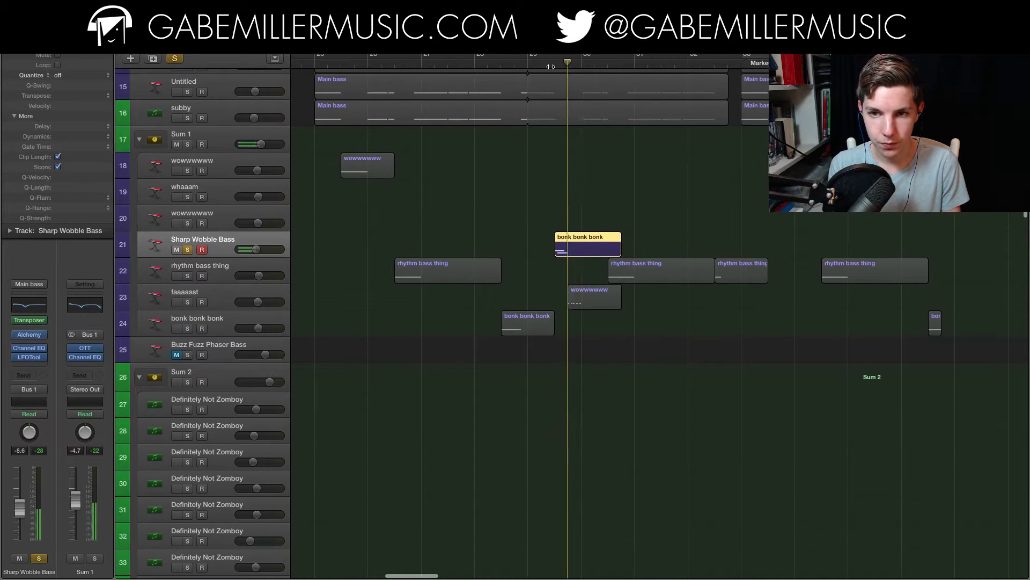
pyautogui.click(554, 66)
# - Add the faaaasst track to the solo, select it and play both layers from the Sharp Wobble Bass's bonk bonk bonk region
pyautogui.scroll(1, 282, 258)
pyautogui.click(187, 305)
pyautogui.click(554, 66)
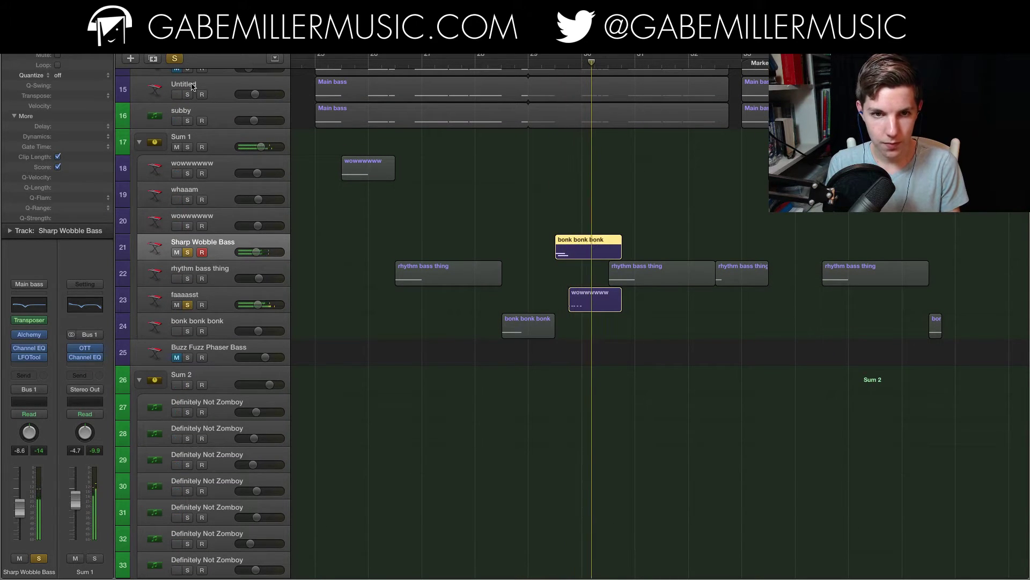
pyautogui.click(209, 305)
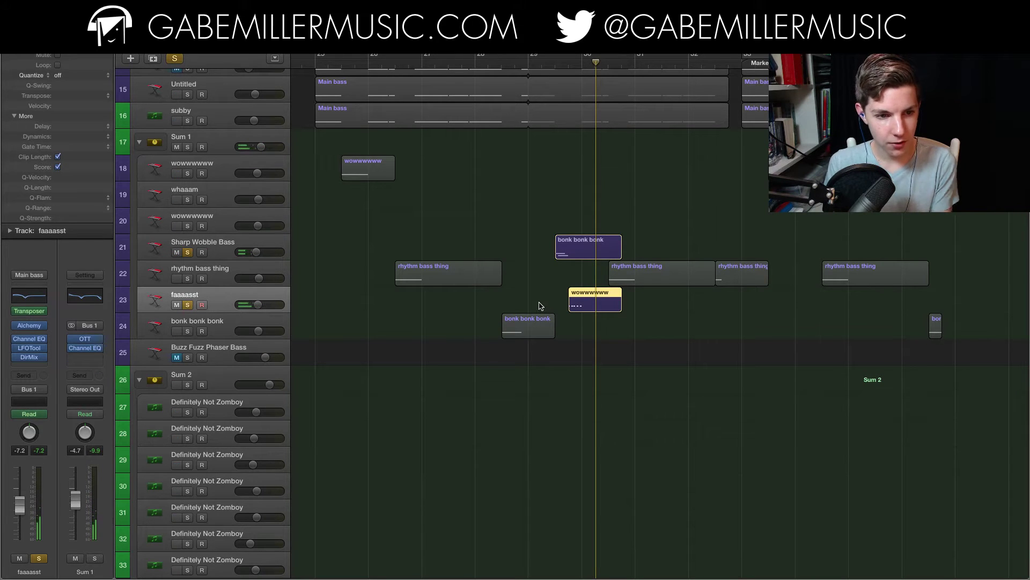
pyautogui.press('super+Right')
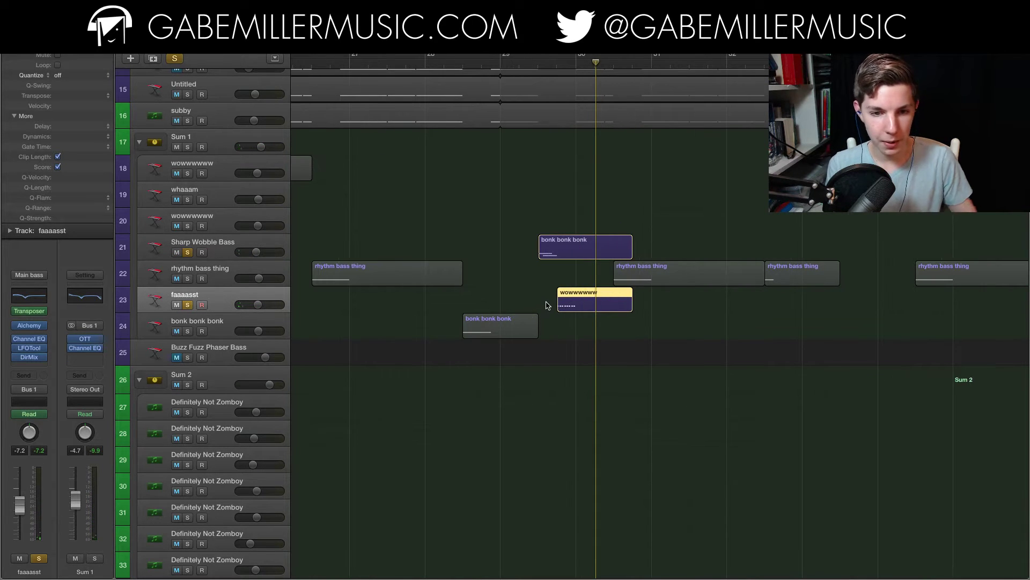
pyautogui.click(539, 64)
pyautogui.press('space')
pyautogui.press('space')
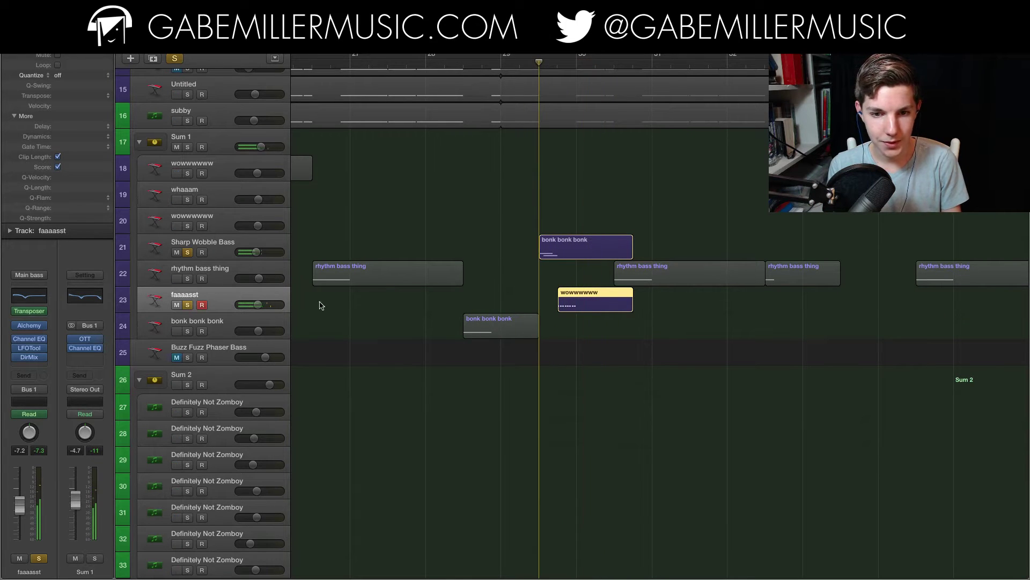
# - Add the rhythm bass thing, upper wowwwwwww and bonk bonk bonk tracks to the solo, play from the first wowwwwwww region, and clear all solos
pyautogui.hscroll(-3, 413, 183)
pyautogui.click(186, 278)
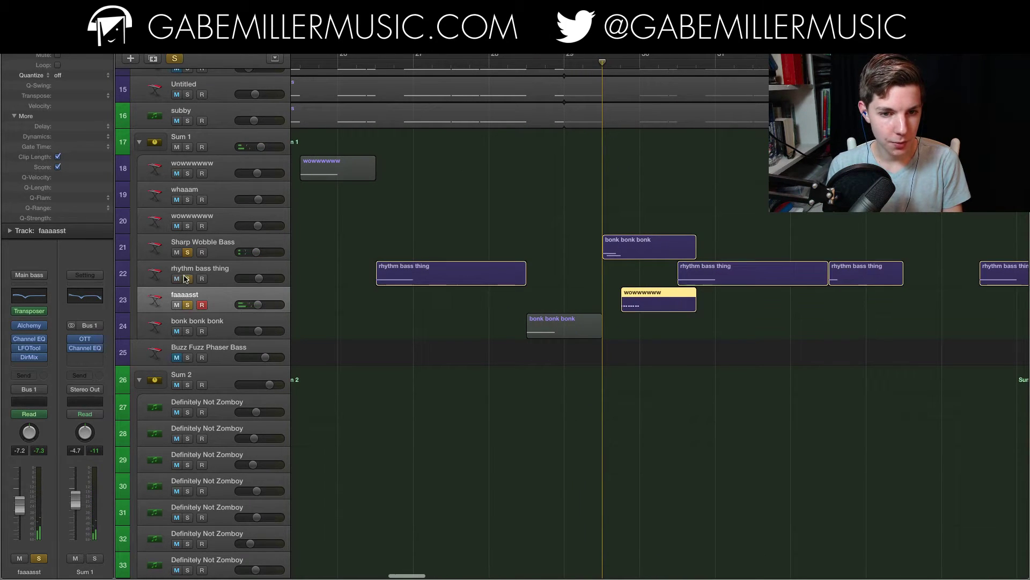
pyautogui.click(189, 174)
pyautogui.hscroll(-1, 340, 88)
pyautogui.click(312, 64)
pyautogui.press('space')
pyautogui.click(188, 331)
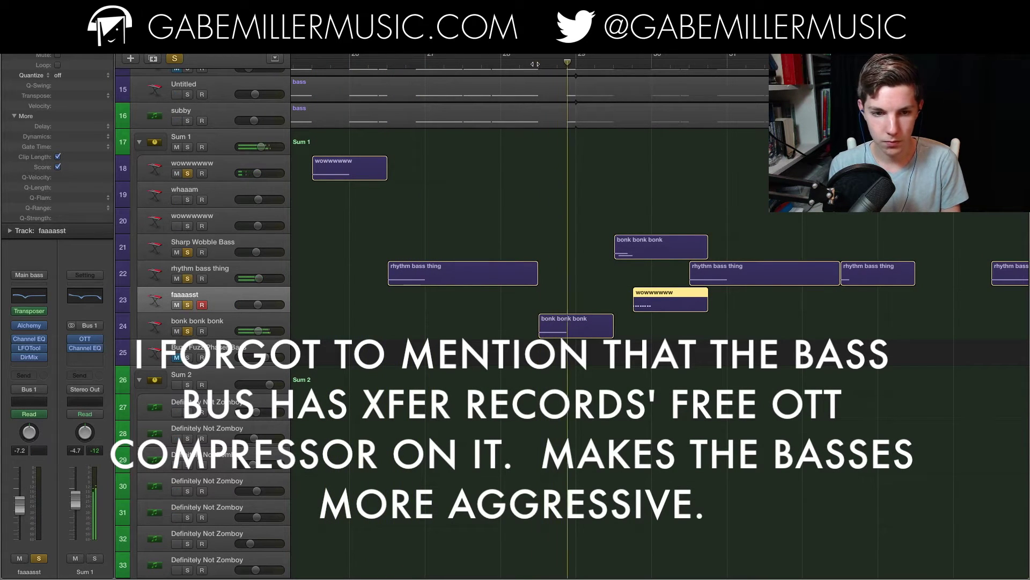
pyautogui.click(174, 58)
pyautogui.press('space')
# - Look over the drum, chord and bass regions across the Marker 4, 6 and 7 sections, down to the Sum 2 stack
pyautogui.scroll(-3, 660, 155)
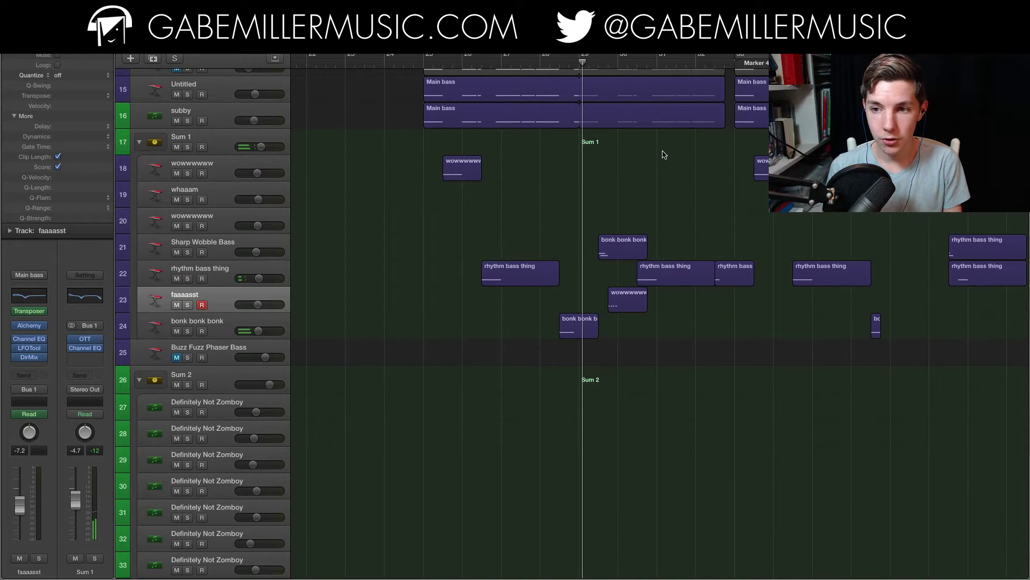
pyautogui.hscroll(2, 657, 154)
pyautogui.hscroll(3, 658, 155)
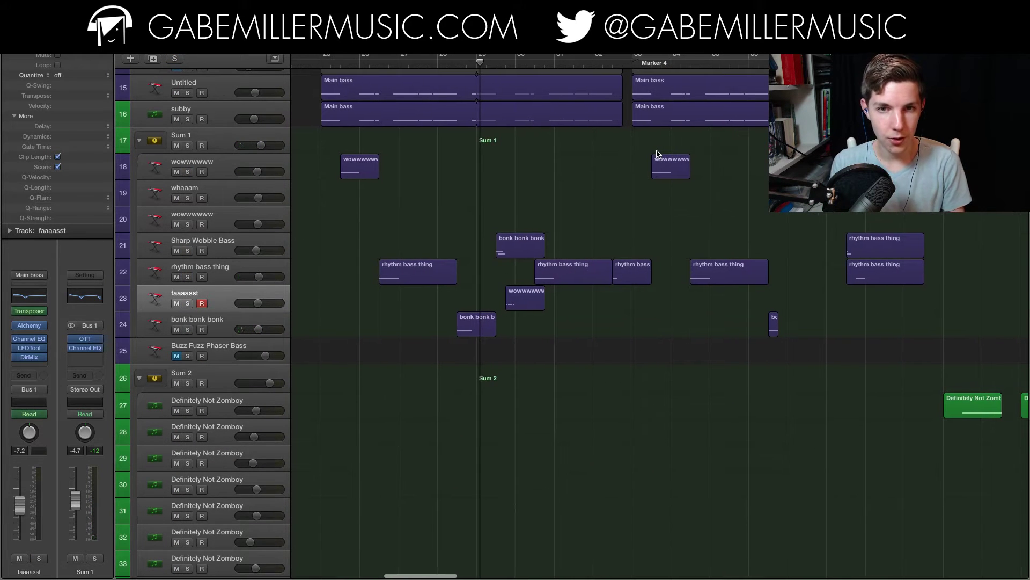
pyautogui.scroll(-3, 658, 154)
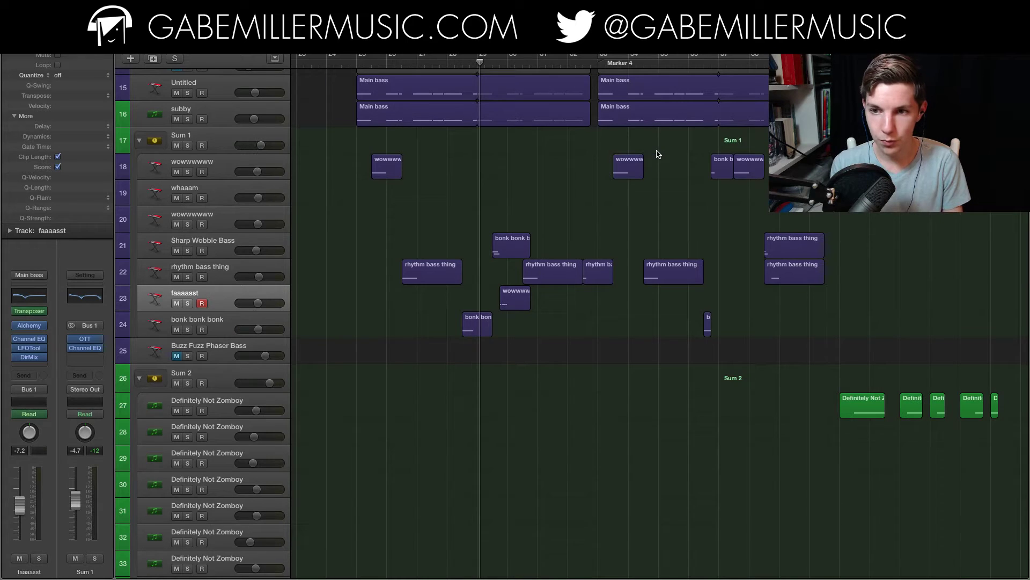
pyautogui.hscroll(12, 639, 170)
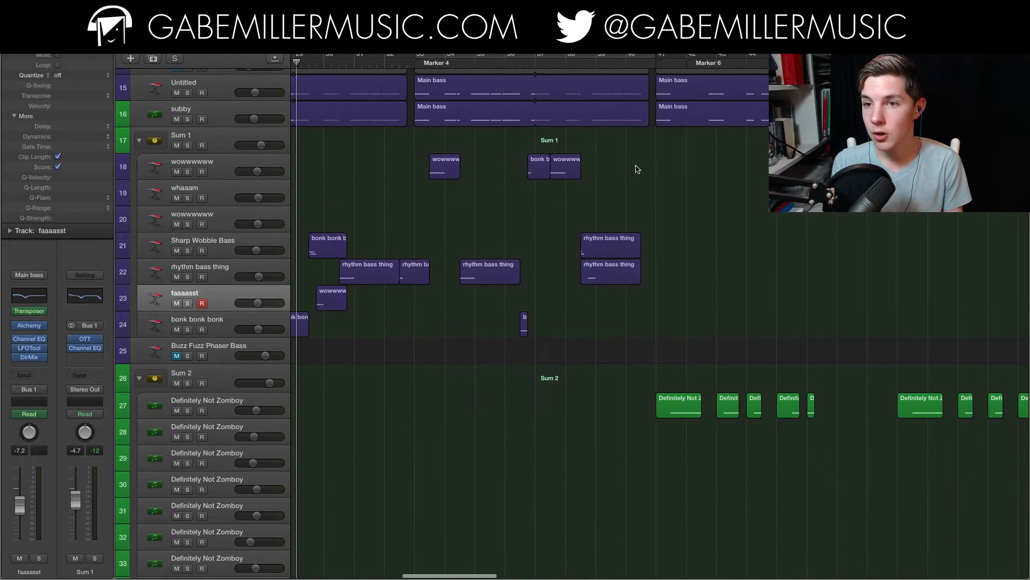
pyautogui.scroll(15, 638, 169)
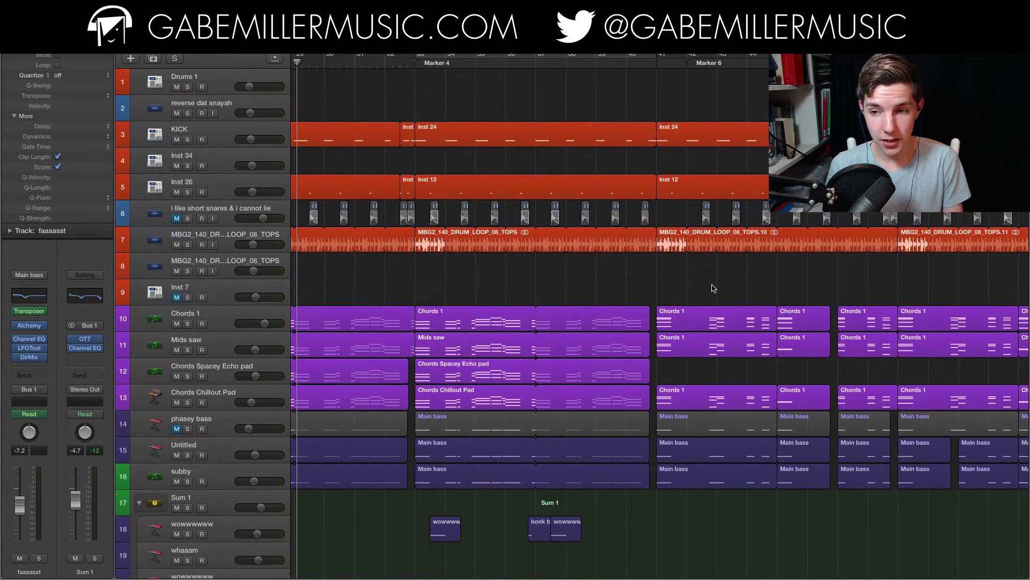
pyautogui.scroll(-6, 714, 288)
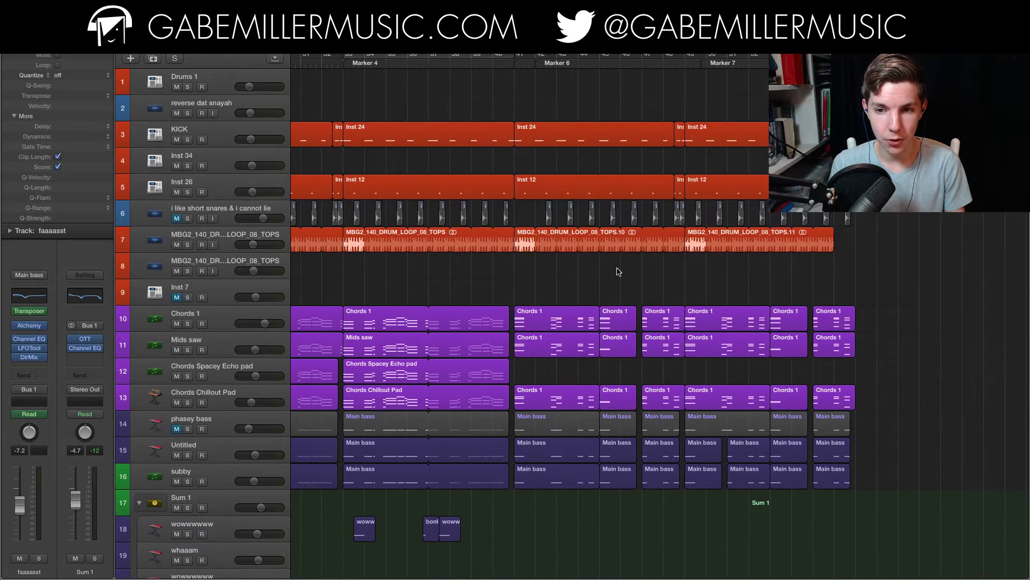
pyautogui.scroll(-5, 618, 271)
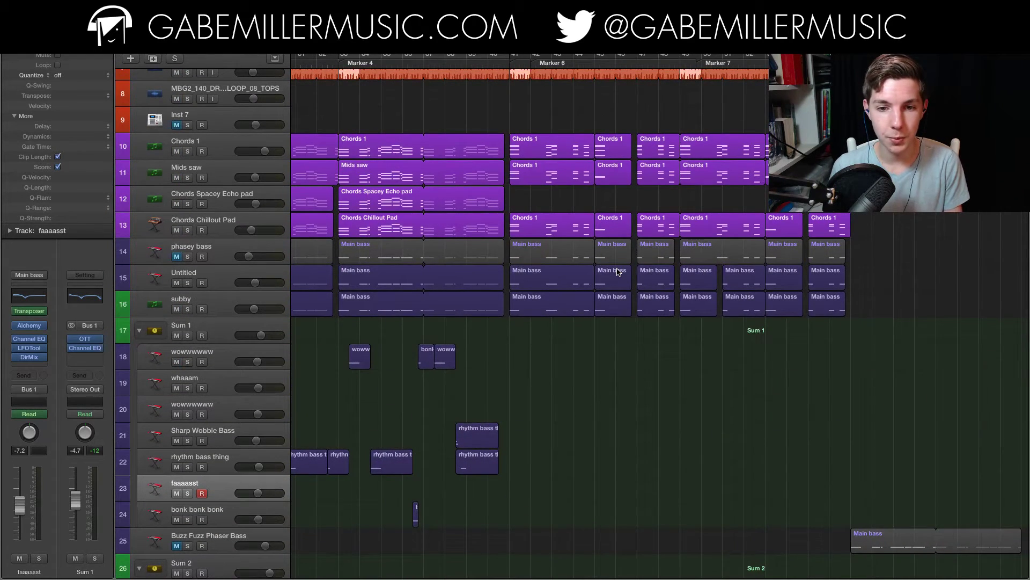
pyautogui.scroll(6, 617, 273)
pyautogui.scroll(-10, 599, 279)
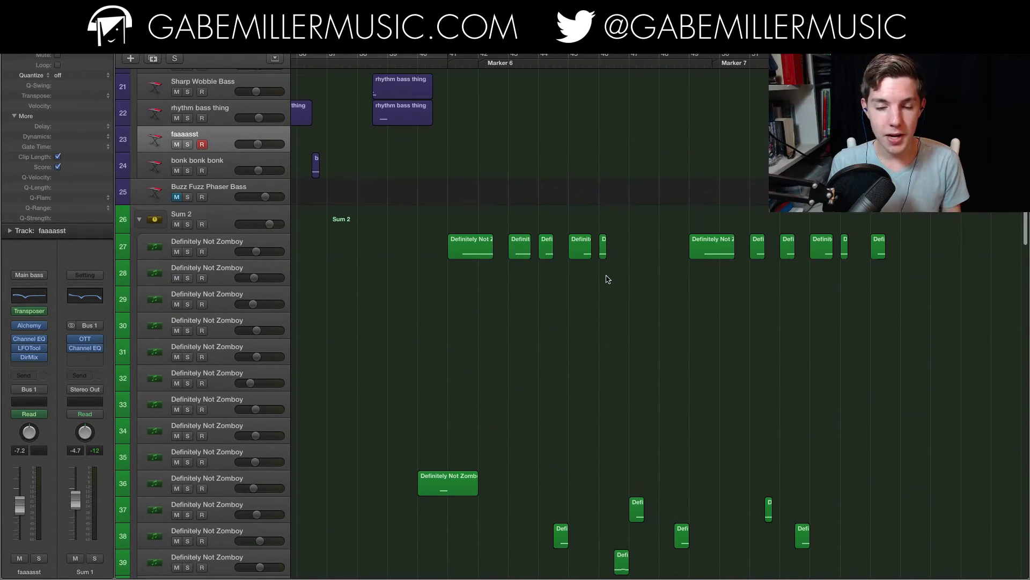
# - Select the first Definitely Not Zomboy track in Sum 2 and place the playhead at its first region, at Marker 5
pyautogui.click(231, 242)
pyautogui.scroll(3, 229, 244)
pyautogui.hscroll(3, 334, 195)
pyautogui.click(333, 195)
pyautogui.click(342, 65)
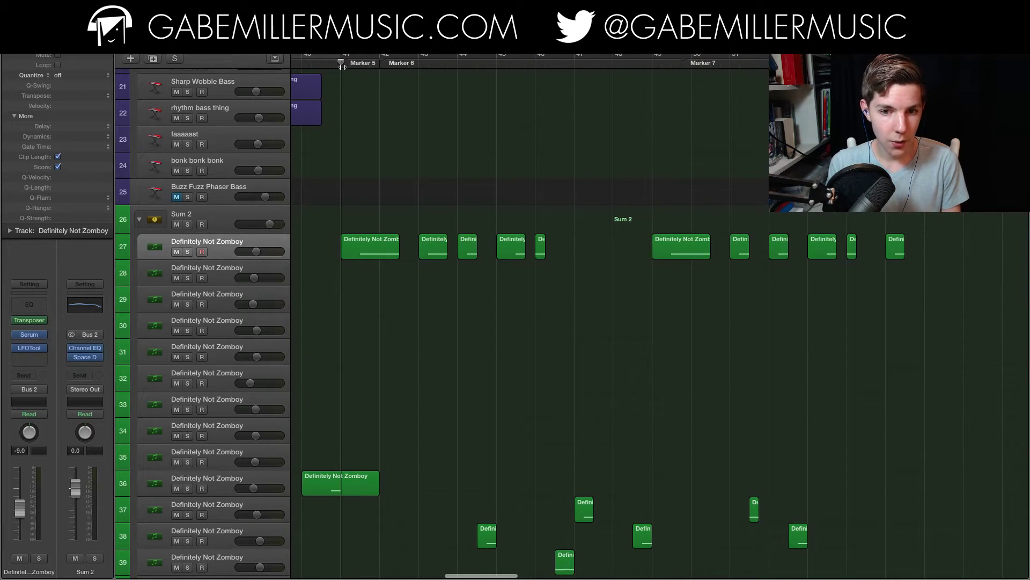
pyautogui.press('super+Right')
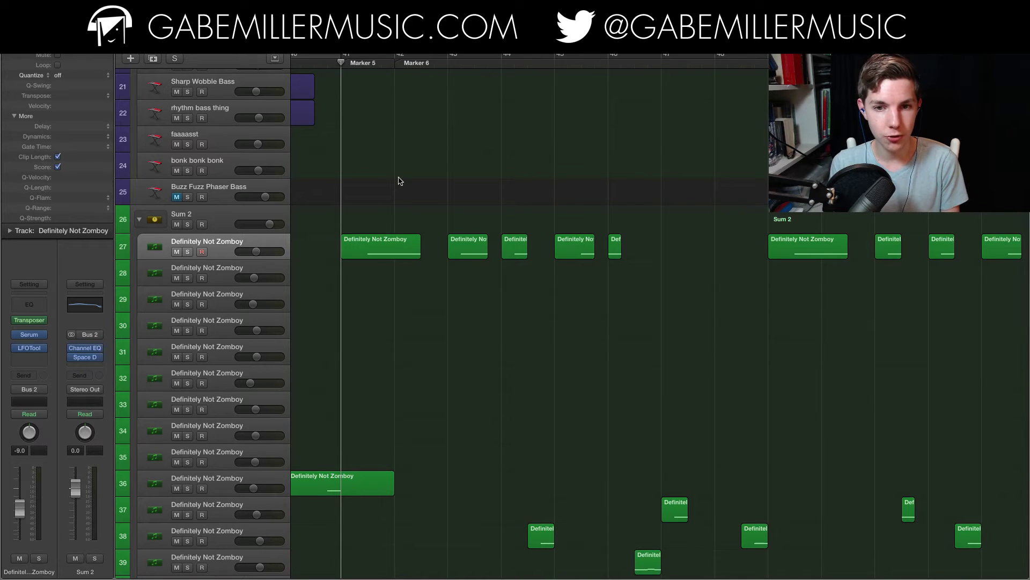
pyautogui.press('super+Right')
pyautogui.hscroll(-1, 633, 246)
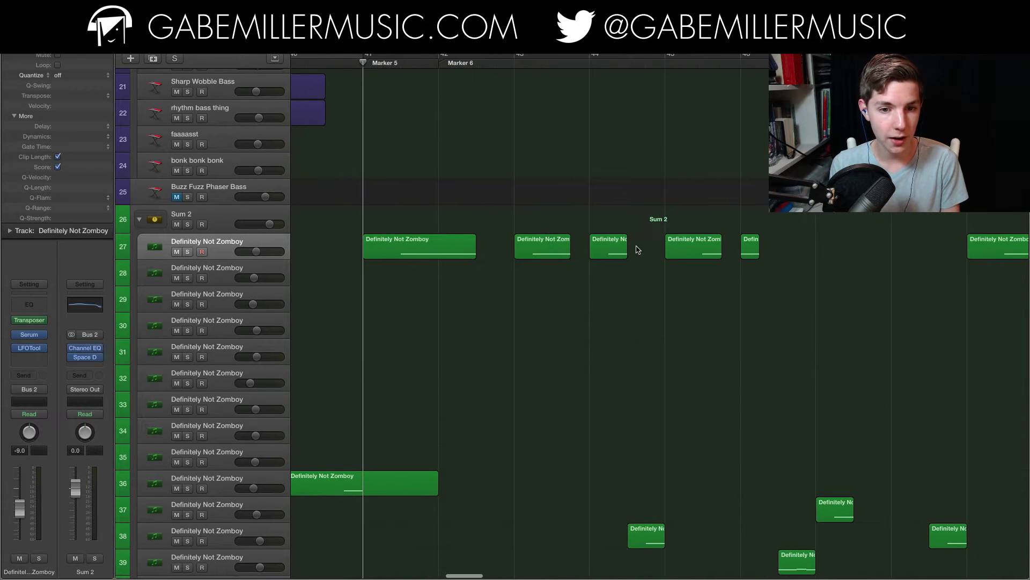
# - Open the Definitely Not Zomboy track's Serum instrument, solo the track and play it from Marker 5
pyautogui.click(30, 335)
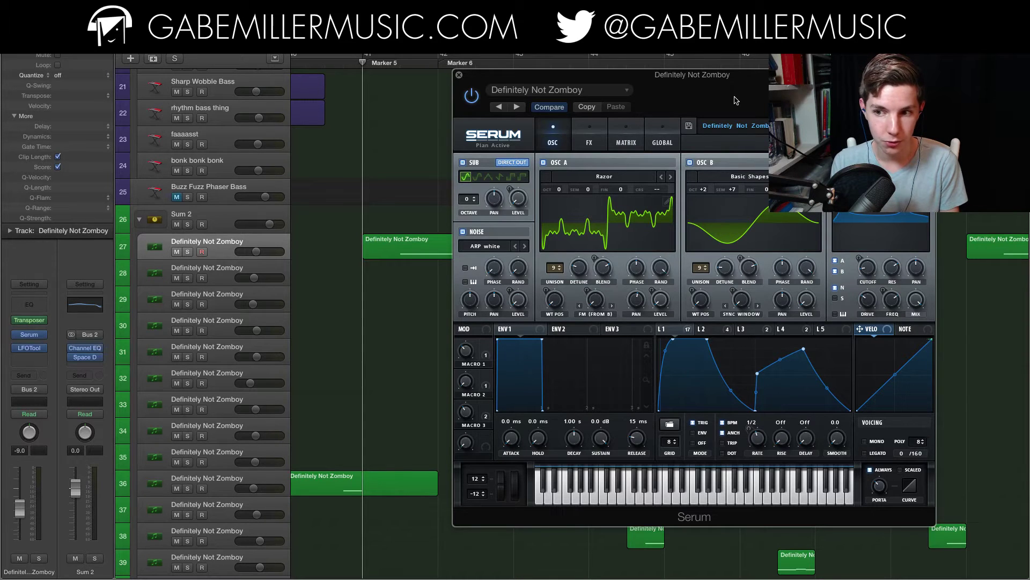
pyautogui.moveTo(732, 87); pyautogui.dragTo(765, 118)
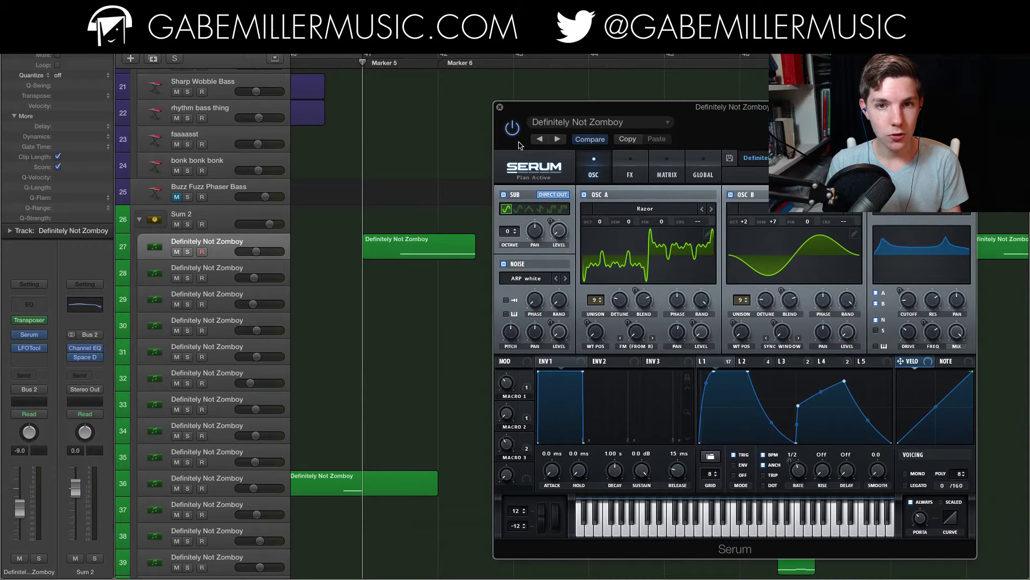
pyautogui.click(188, 253)
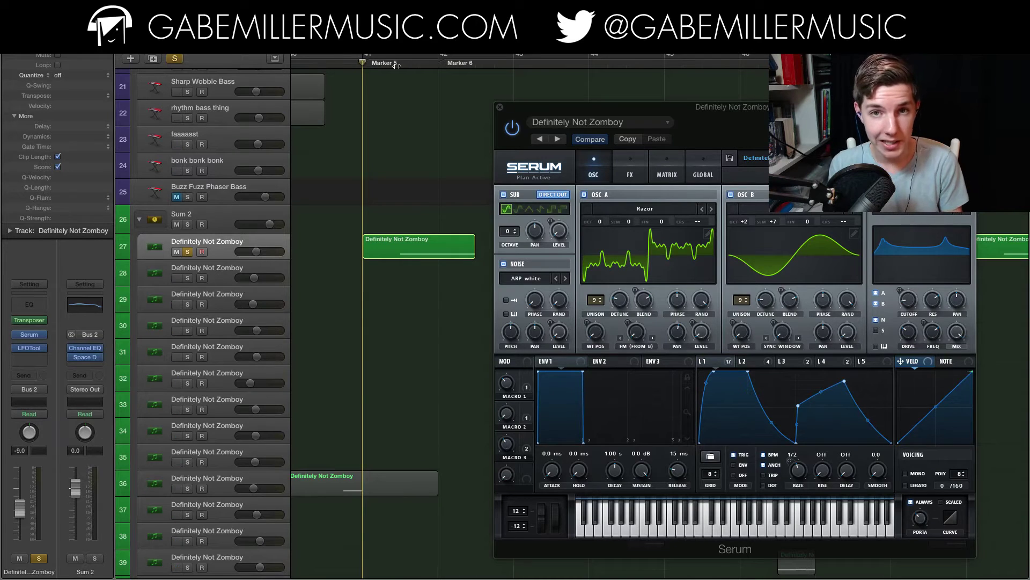
pyautogui.moveTo(385, 66); pyautogui.dragTo(400, 65)
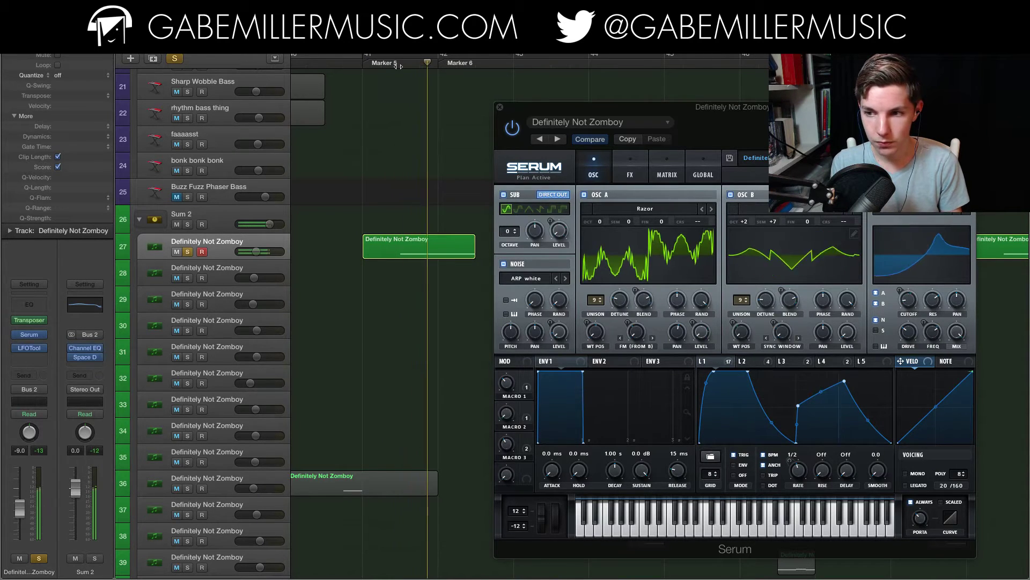
pyautogui.moveTo(812, 133); pyautogui.dragTo(455, 166)
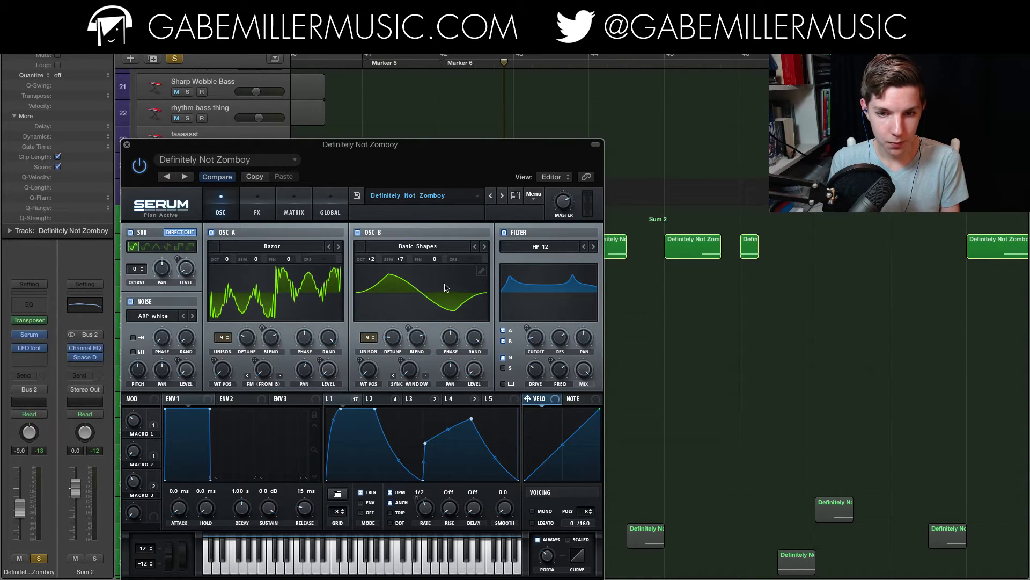
# - Turn off Serum's HP 12 filter and play the soloed Definitely Not Zomboy track from the Marker 5 section again
pyautogui.moveTo(435, 163); pyautogui.dragTo(662, 198)
pyautogui.click(645, 226)
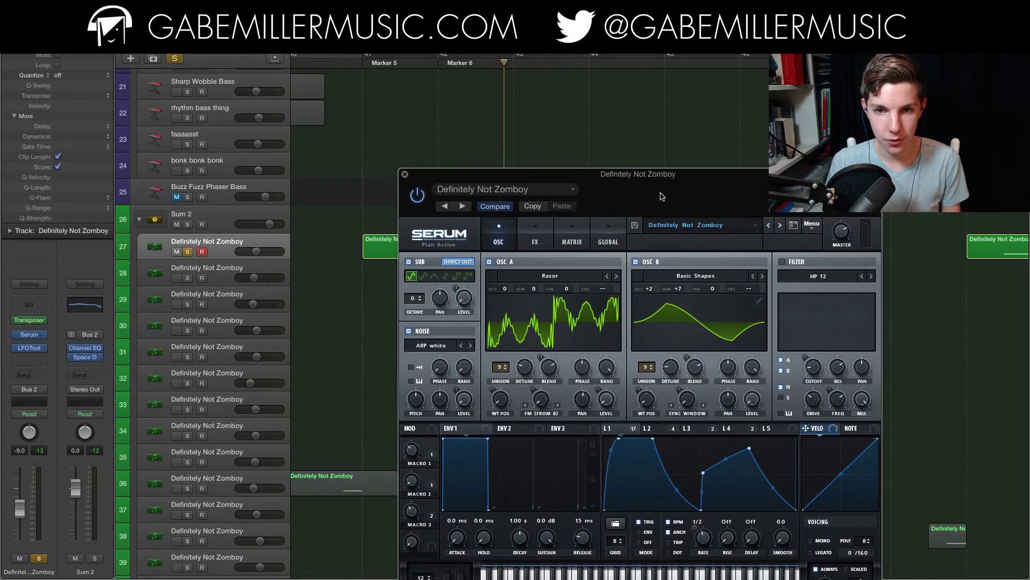
pyautogui.moveTo(432, 174); pyautogui.dragTo(511, 153)
pyautogui.click(399, 66)
pyautogui.press('space')
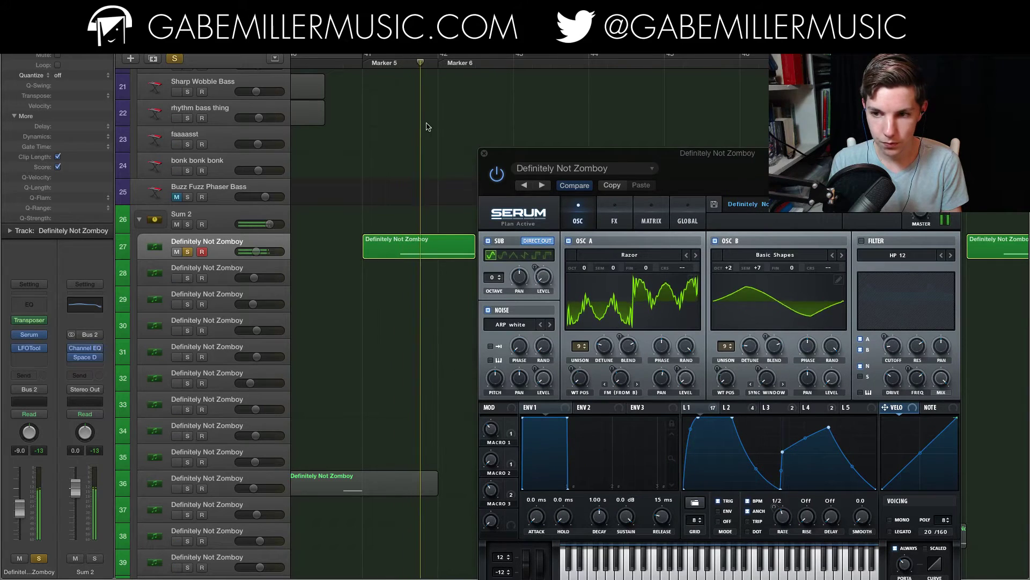
# - Turn Serum's HP 12 filter back on and replay the soloed Definitely Not Zomboy track from Marker 5
pyautogui.click(863, 242)
pyautogui.click(395, 64)
pyautogui.press('space')
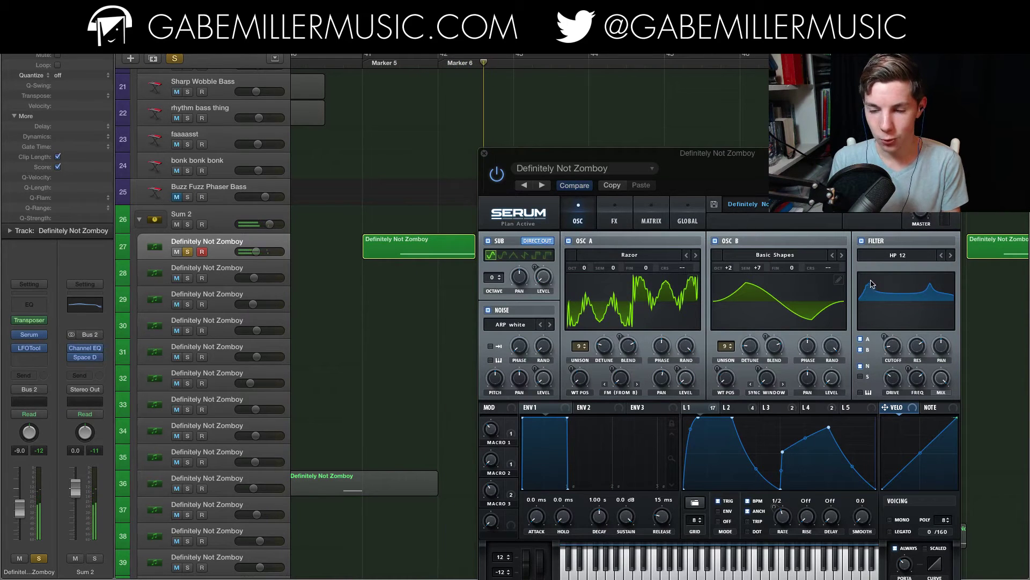
# - Compare the soloed track from Marker 5 with Serum's HP 12 filter off and on again, and close Serum
pyautogui.click(861, 241)
pyautogui.click(385, 67)
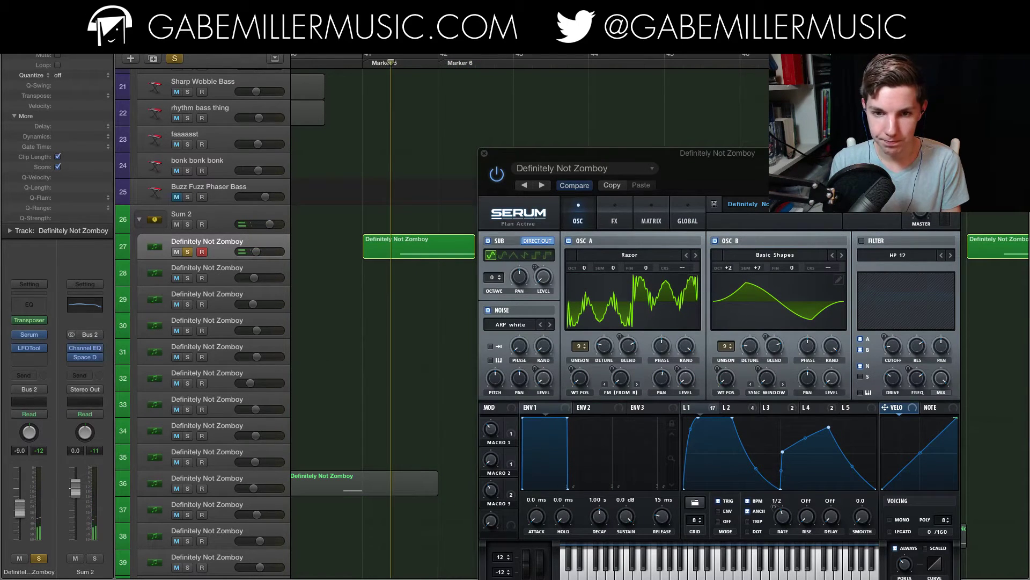
pyautogui.click(861, 241)
pyautogui.press('space')
pyautogui.moveTo(859, 153); pyautogui.dragTo(830, 79)
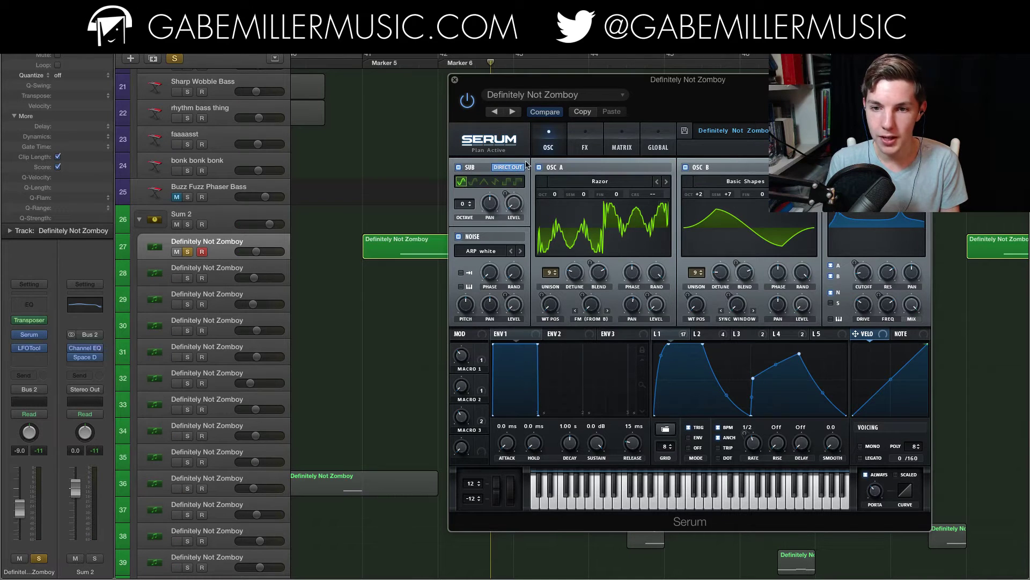
pyautogui.click(454, 80)
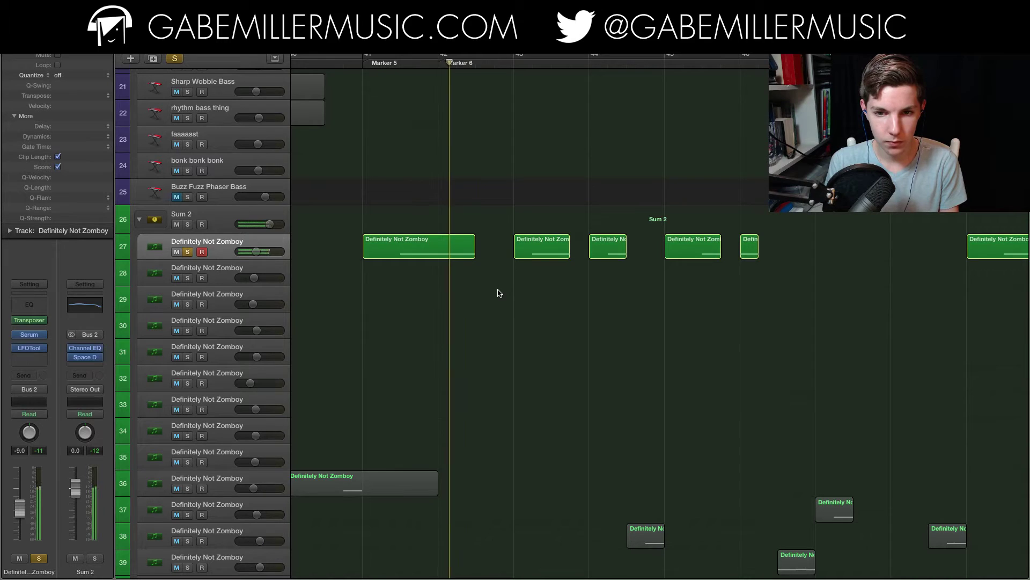
# - Look over the Definitely Not Zomboy regions after Marker 6 further down the Sum 2 stack, selecting track 41
pyautogui.scroll(-4, 499, 289)
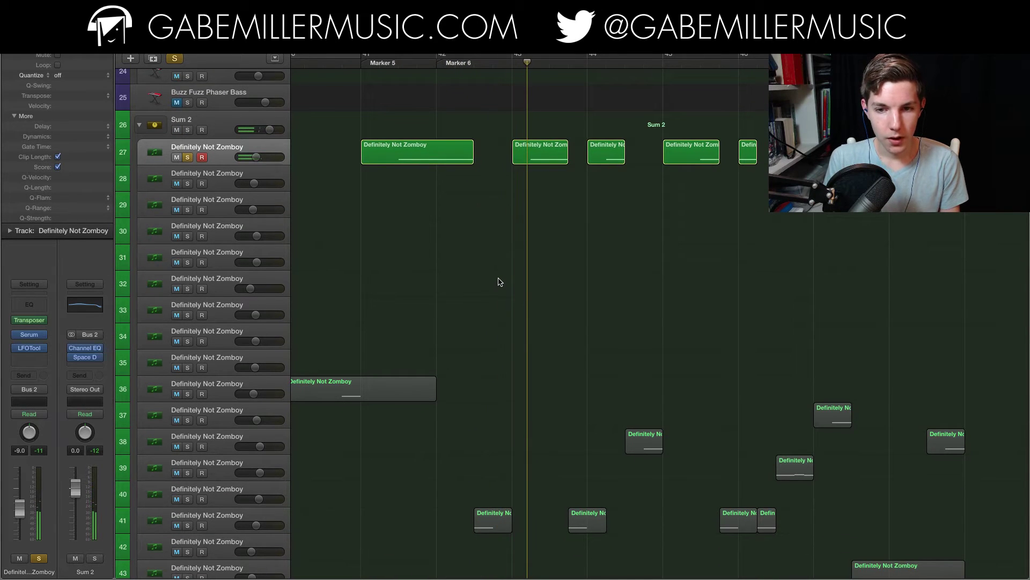
pyautogui.scroll(-10, 497, 281)
pyautogui.scroll(5, 460, 262)
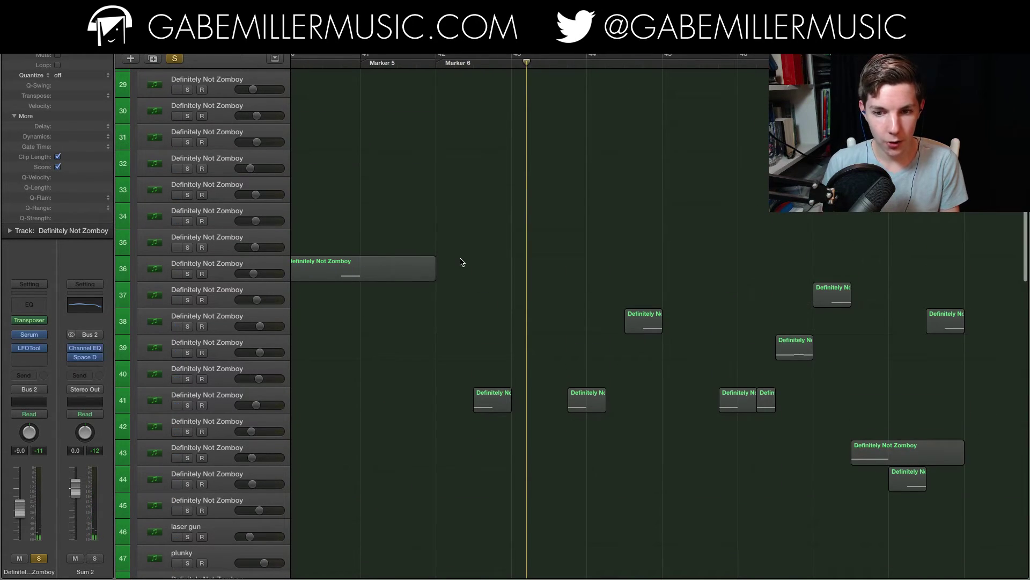
pyautogui.scroll(-3, 463, 260)
pyautogui.hscroll(2, 464, 259)
pyautogui.scroll(3, 464, 256)
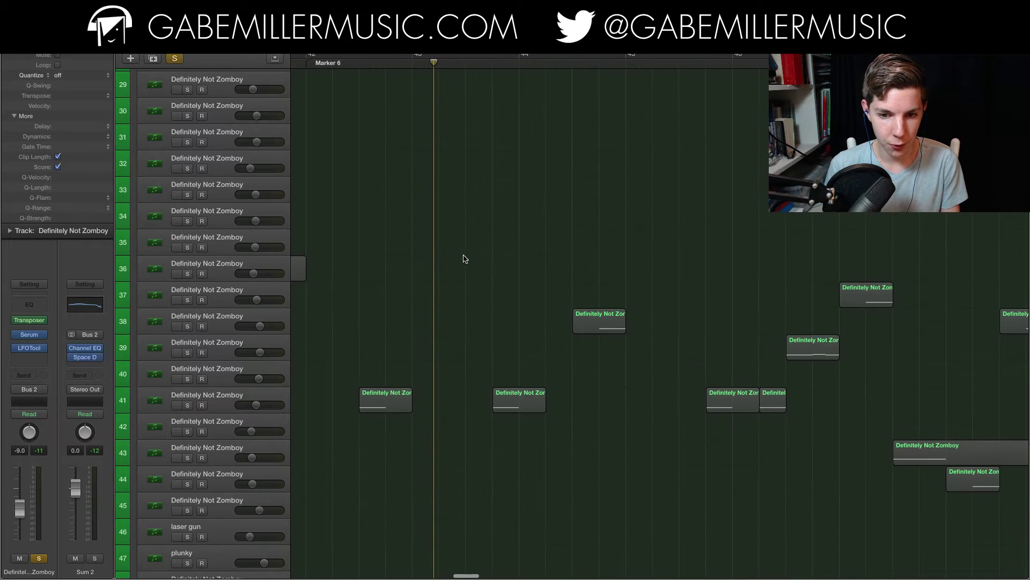
pyautogui.click(195, 401)
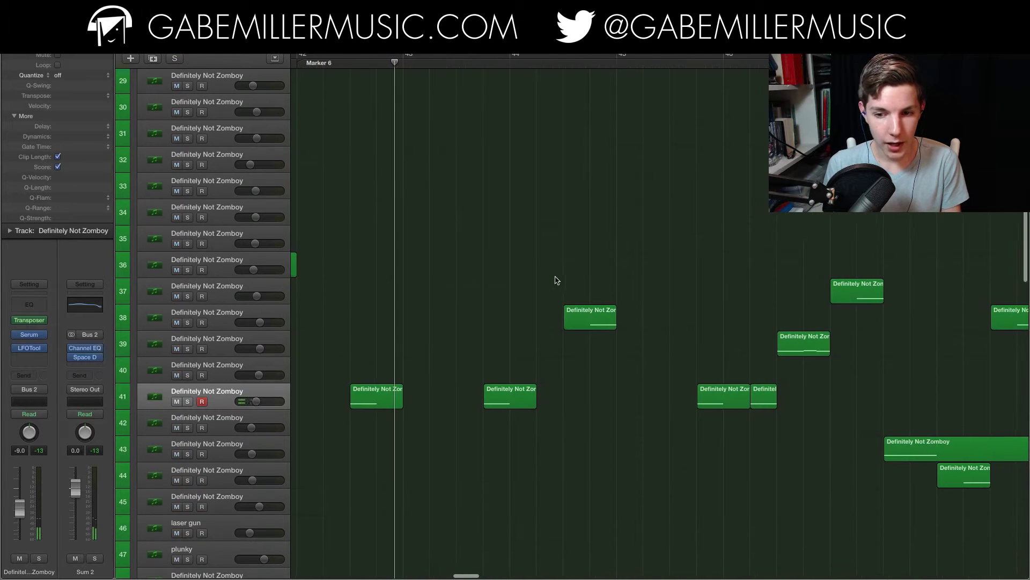
pyautogui.hscroll(2, 554, 269)
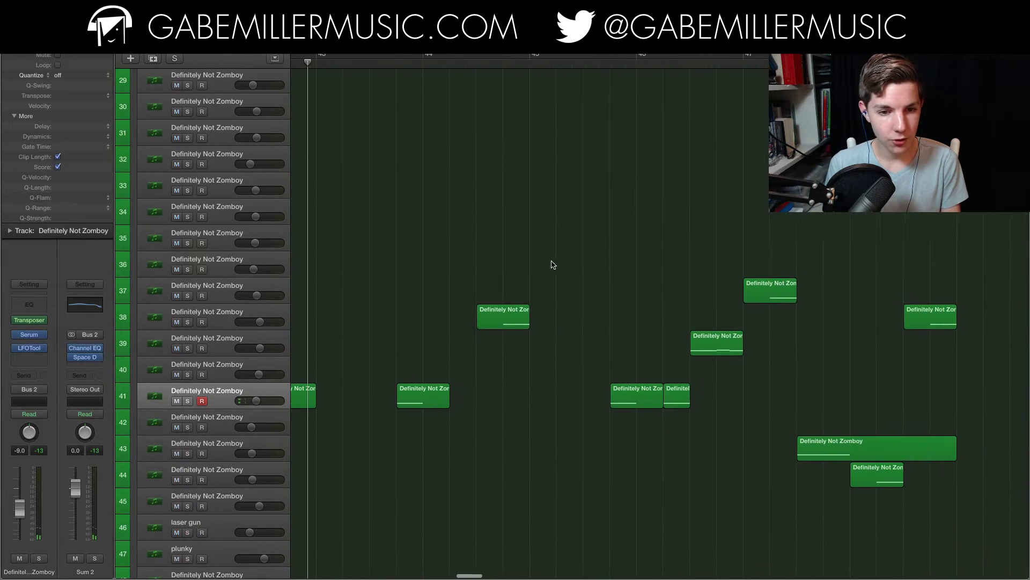
# - Open Serum on Definitely Not Zomboy track 44, play its soloed region from bar 48 and view Serum's effects
pyautogui.click(218, 316)
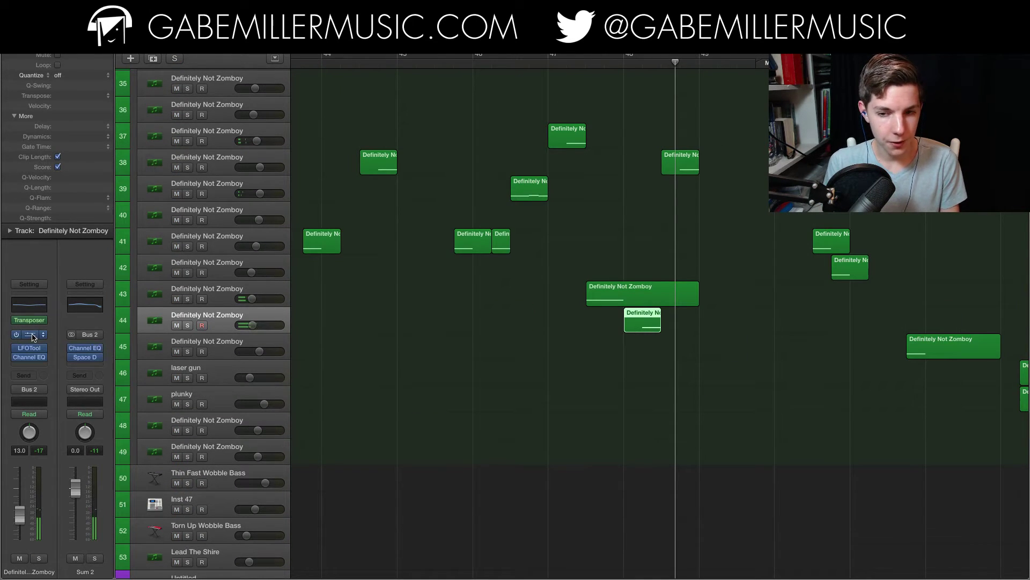
pyautogui.click(31, 334)
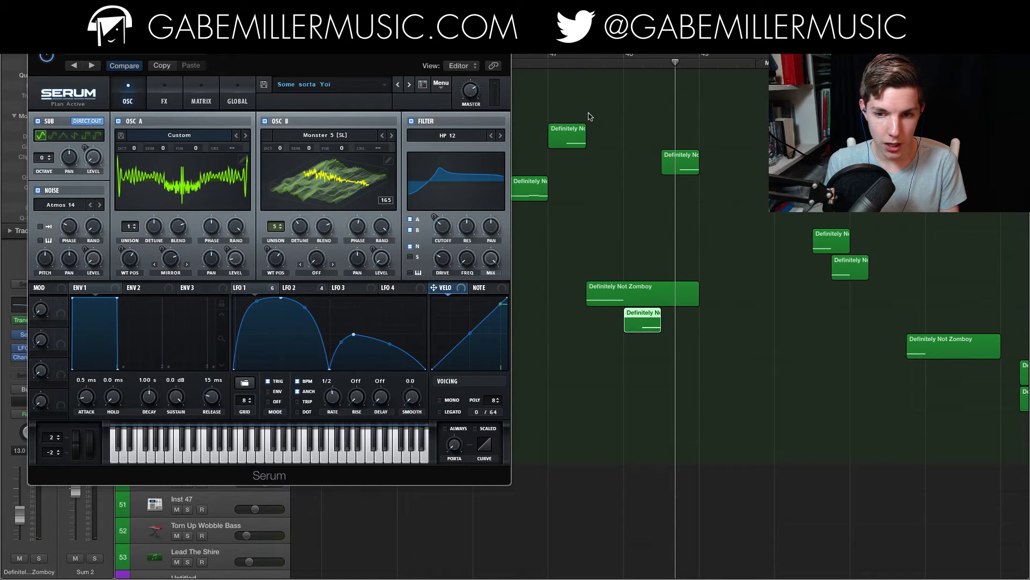
pyautogui.click(642, 64)
pyautogui.moveTo(340, 56); pyautogui.dragTo(388, 50)
pyautogui.click(187, 325)
pyautogui.press('space')
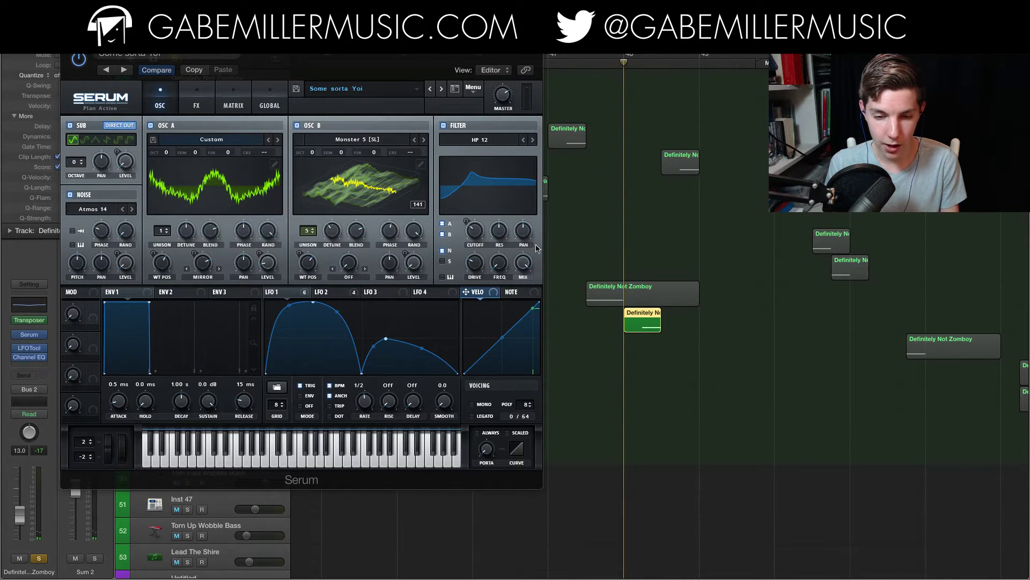
pyautogui.click(200, 102)
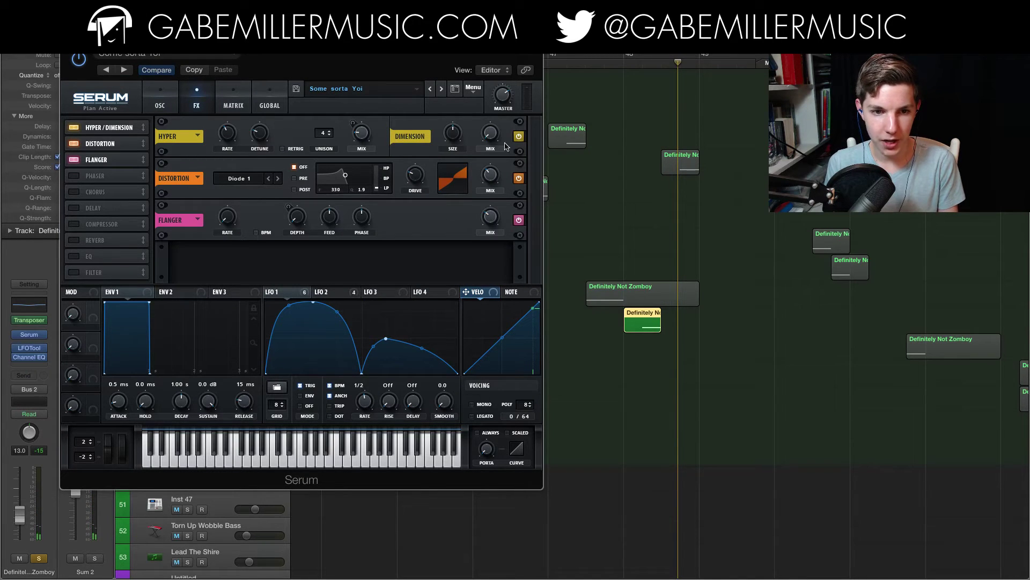
pyautogui.press('super+w')
# - Replay track 44's soloed region from bar 48 with Serum closed, and clear the solo
pyautogui.click(642, 62)
pyautogui.press('space')
pyautogui.keyDown('alt'); pyautogui.click(175, 298); pyautogui.keyUp('alt')
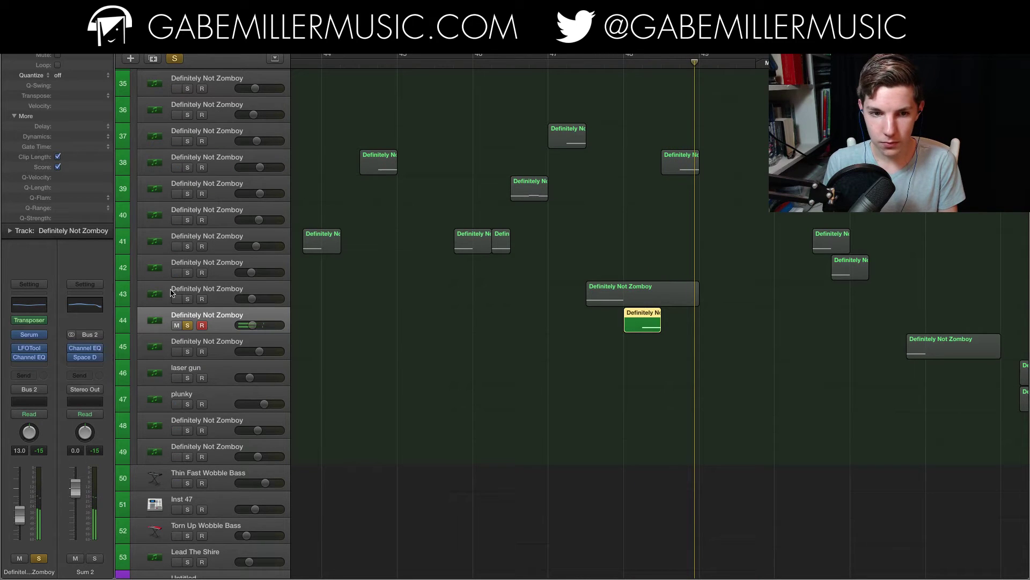
pyautogui.click(175, 59)
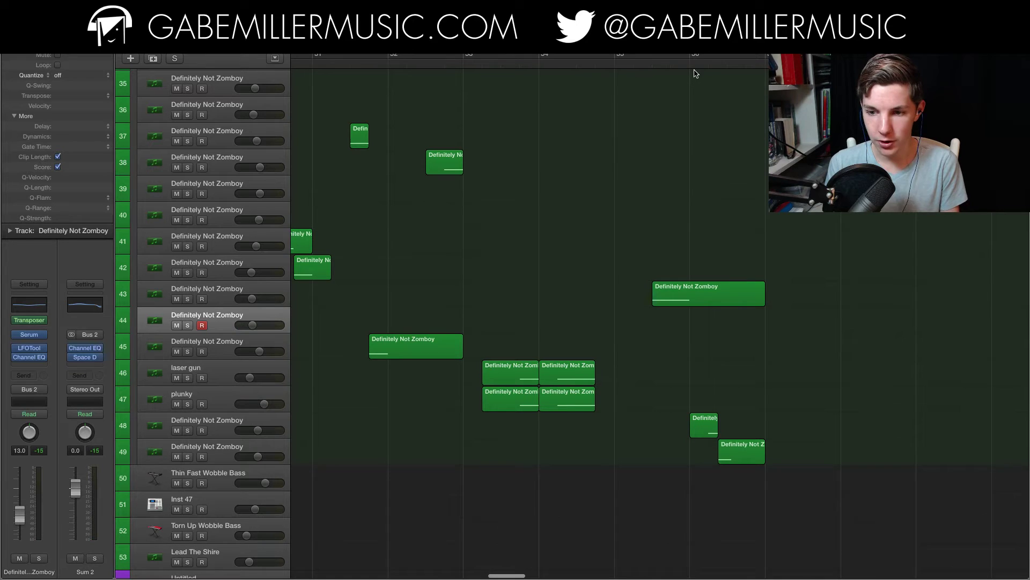
# - Solo Definitely Not Zomboy tracks 48 and 49 and play their regions from bar 56
pyautogui.click(695, 62)
pyautogui.press('super+Right')
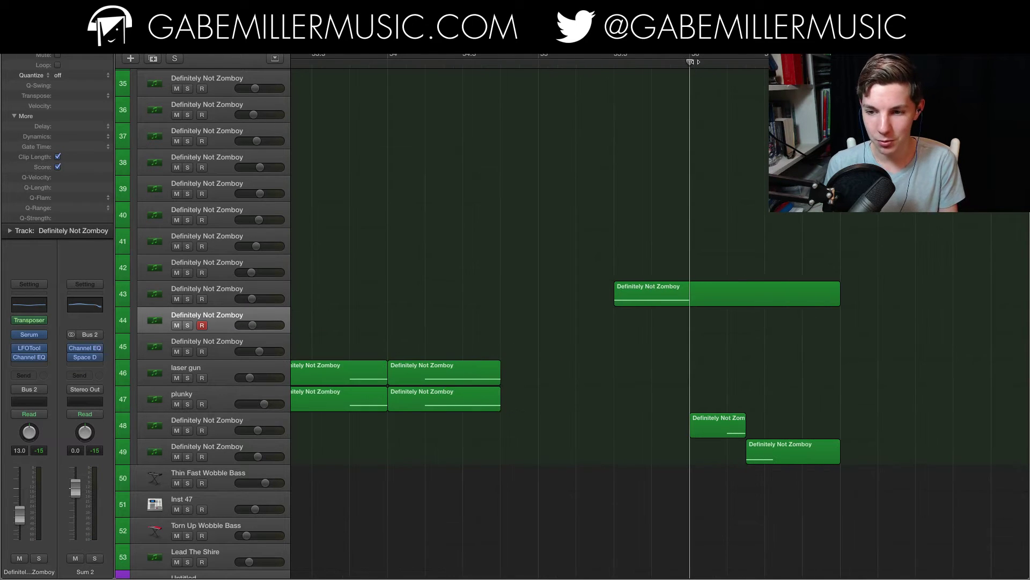
pyautogui.hscroll(3, 697, 119)
pyautogui.click(233, 429)
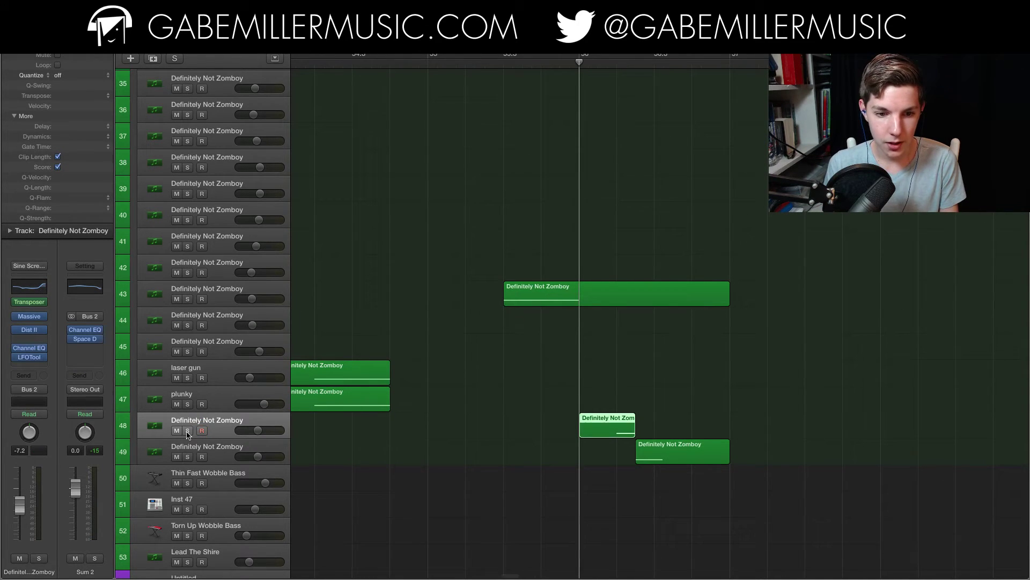
pyautogui.press('s')
pyautogui.click(187, 456)
pyautogui.press('super+Right')
pyautogui.press('super+Right')
pyautogui.hscroll(2, 406, 371)
pyautogui.scroll(-1, 406, 366)
pyautogui.press('space')
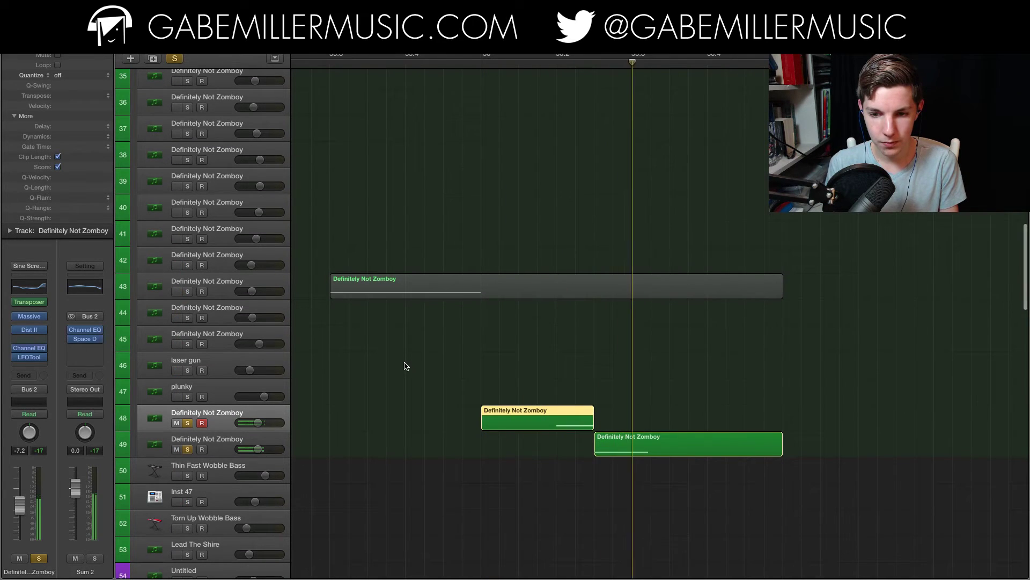
# - Review the oscillator settings in Massive on track 48, close it and look over the track's insert effects
pyautogui.click(557, 63)
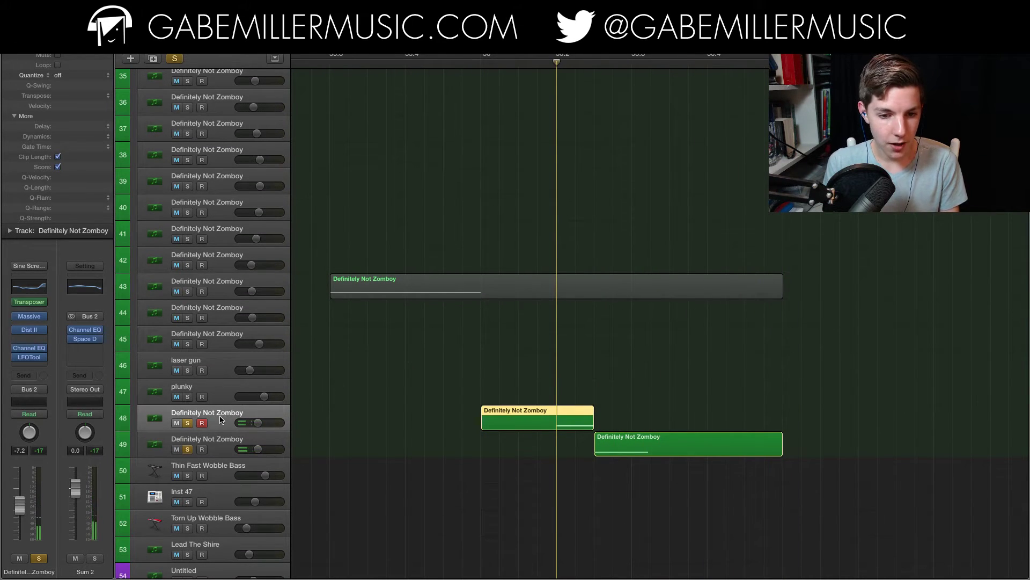
pyautogui.click(27, 318)
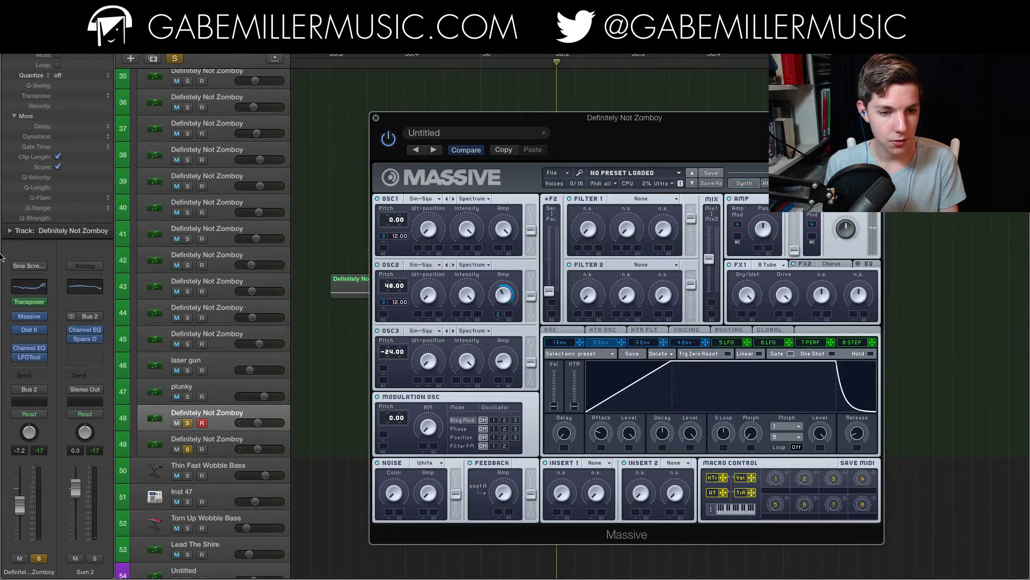
pyautogui.moveTo(633, 119); pyautogui.dragTo(562, 52)
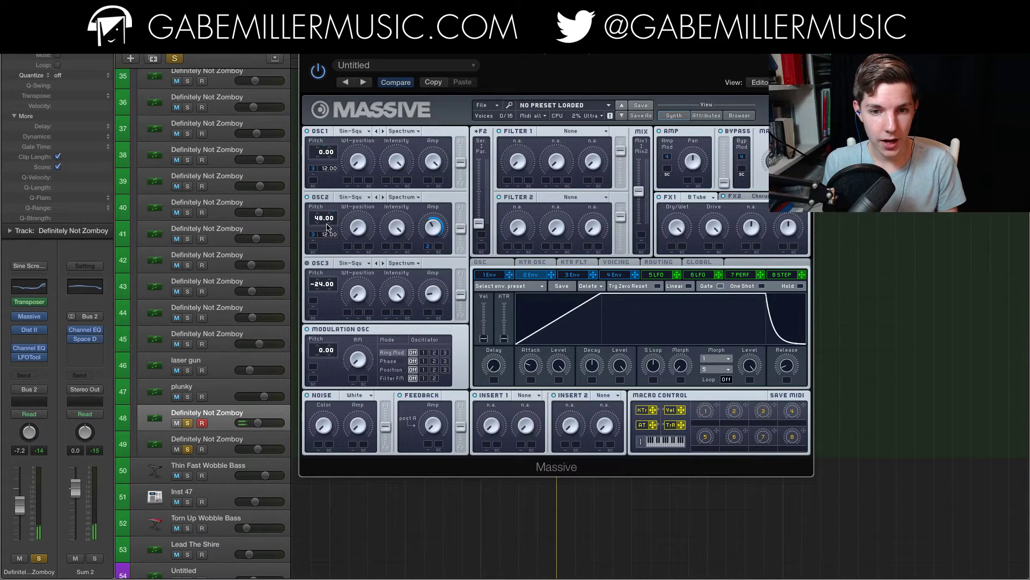
pyautogui.moveTo(320, 219); pyautogui.dragTo(332, 218)
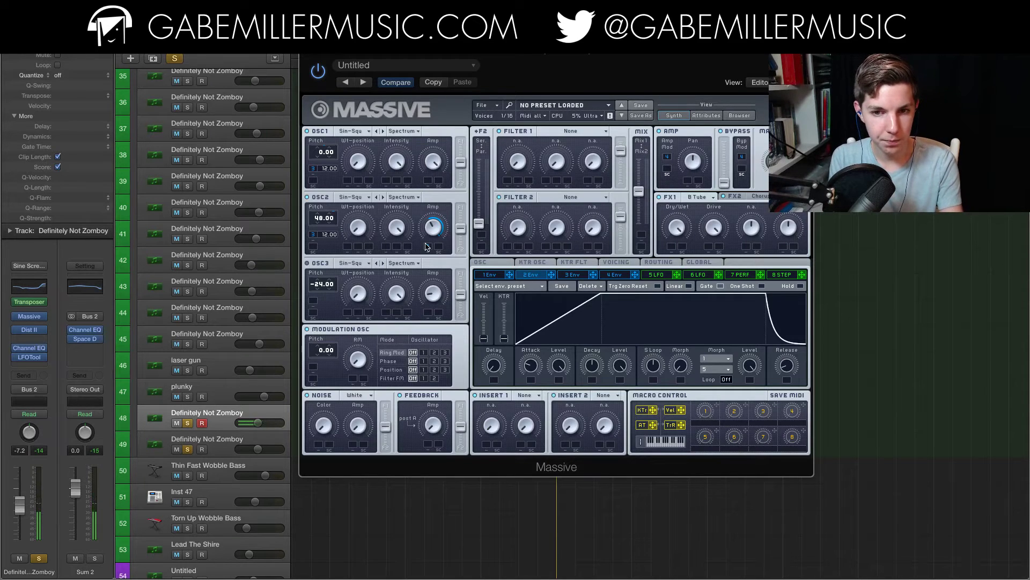
pyautogui.click(309, 61)
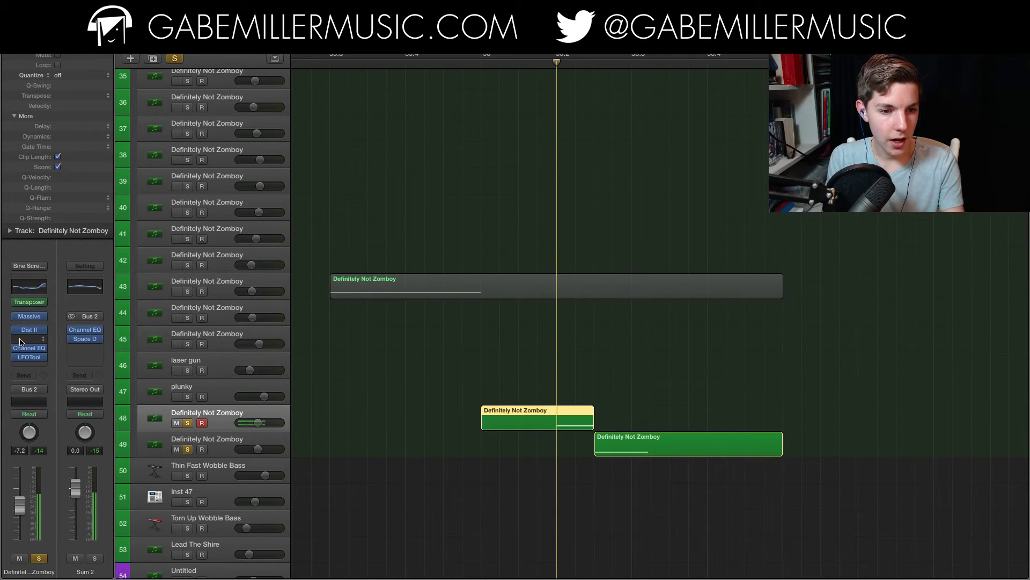
pyautogui.click(43, 318)
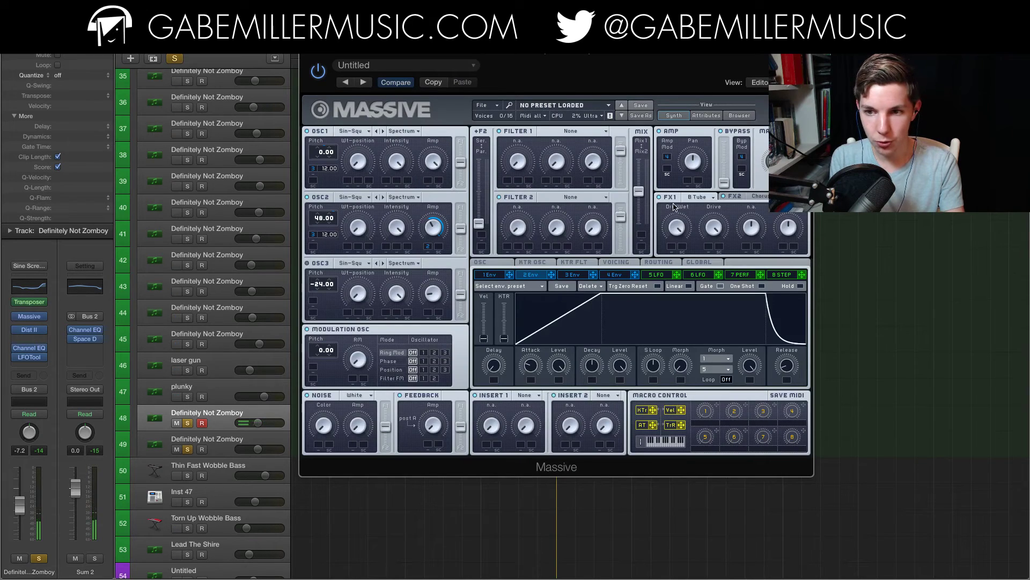
pyautogui.click(309, 59)
pyautogui.moveTo(19, 330)
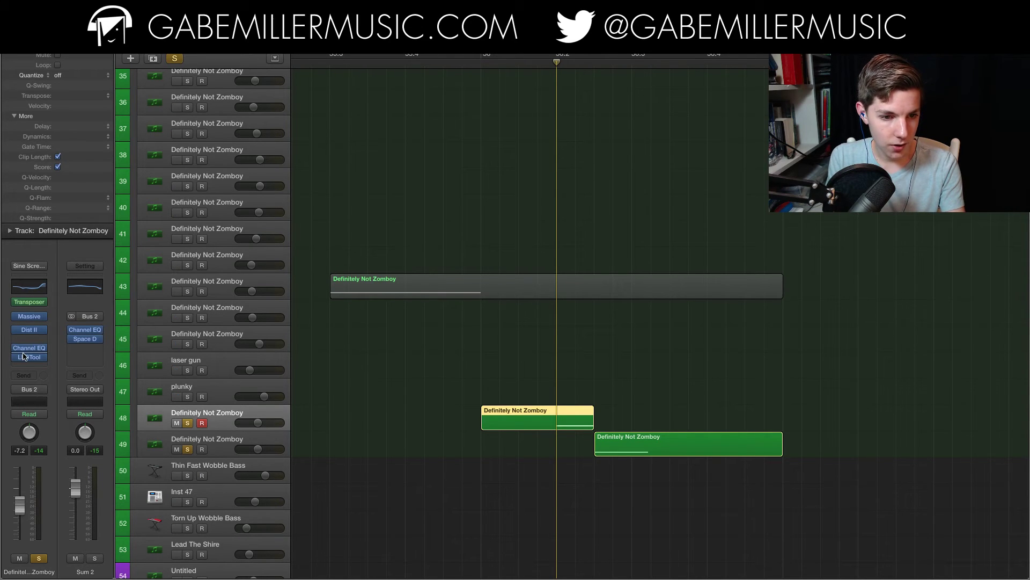
pyautogui.moveTo(15, 349)
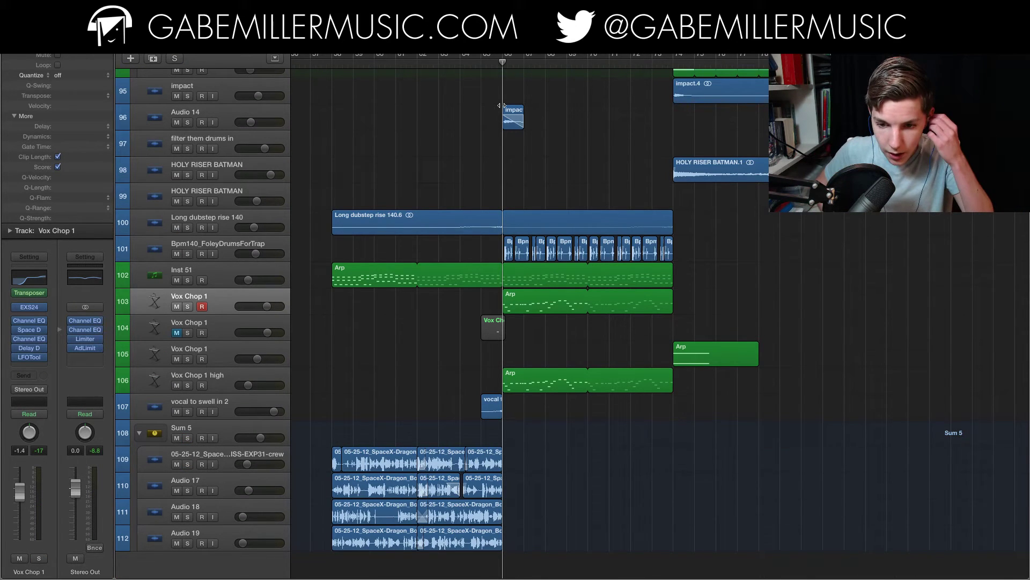
# - Select the Vox Chop 1 track 103, which holds the Arp region, and solo it
pyautogui.press('super+Right')
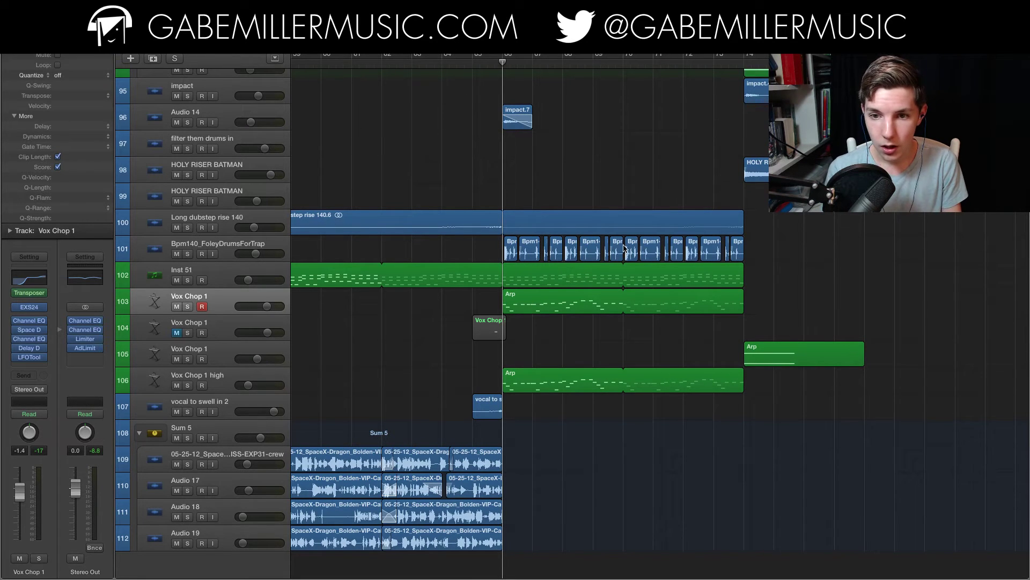
pyautogui.press('super+Right')
pyautogui.hscroll(3, 456, 295)
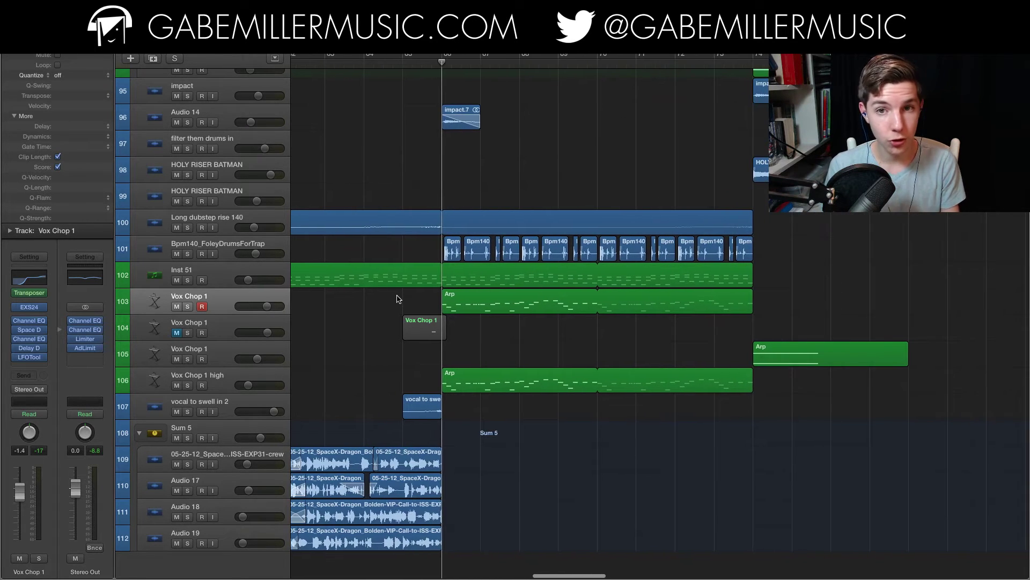
pyautogui.click(212, 304)
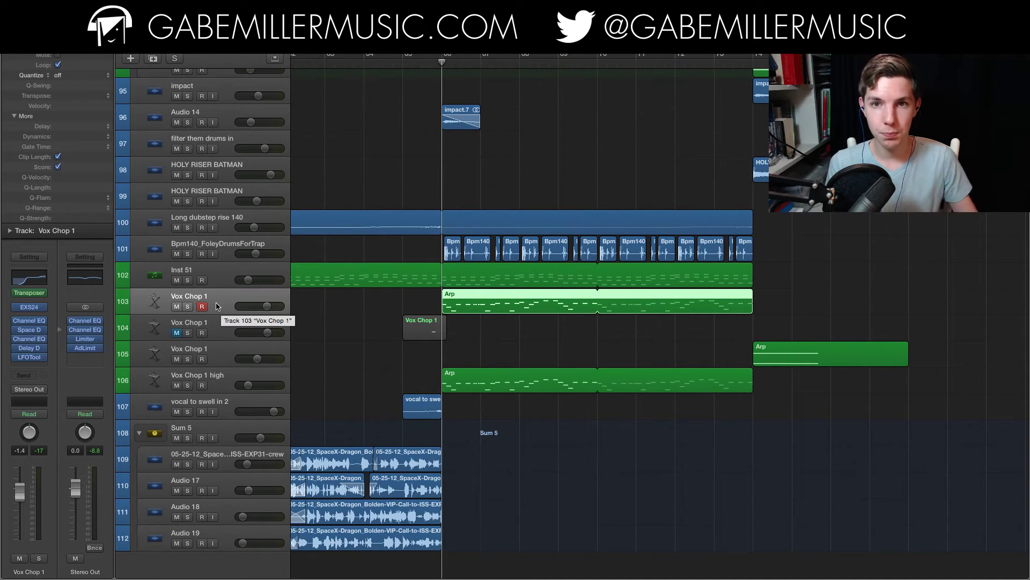
pyautogui.click(189, 306)
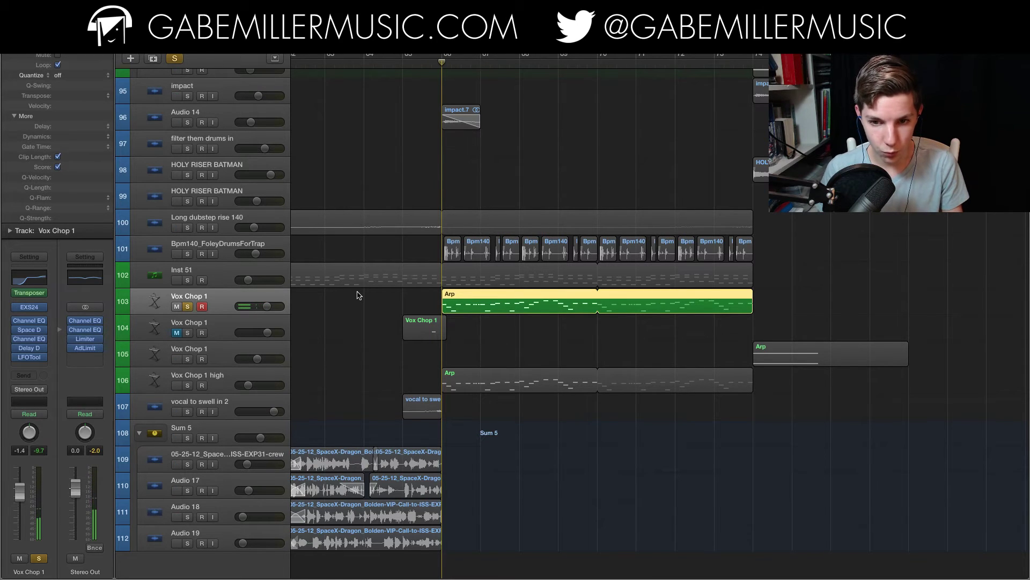
# - Bypass all insert effects on Vox Chop 1: both Channel EQs, Space D, Delay D and LFOTool
pyautogui.press('super+Right')
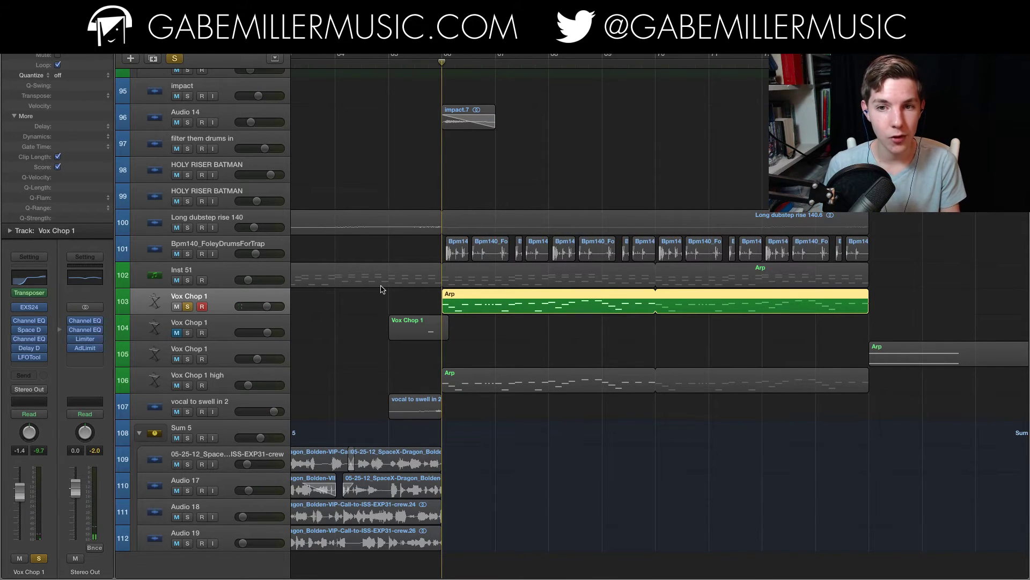
pyautogui.hscroll(3, 381, 288)
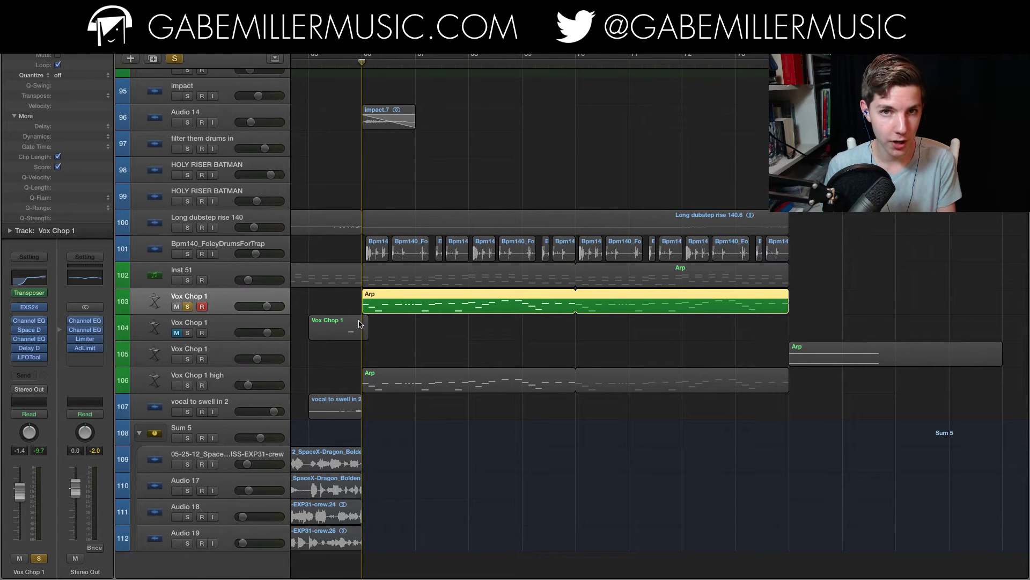
pyautogui.click(16, 321)
pyautogui.click(17, 341)
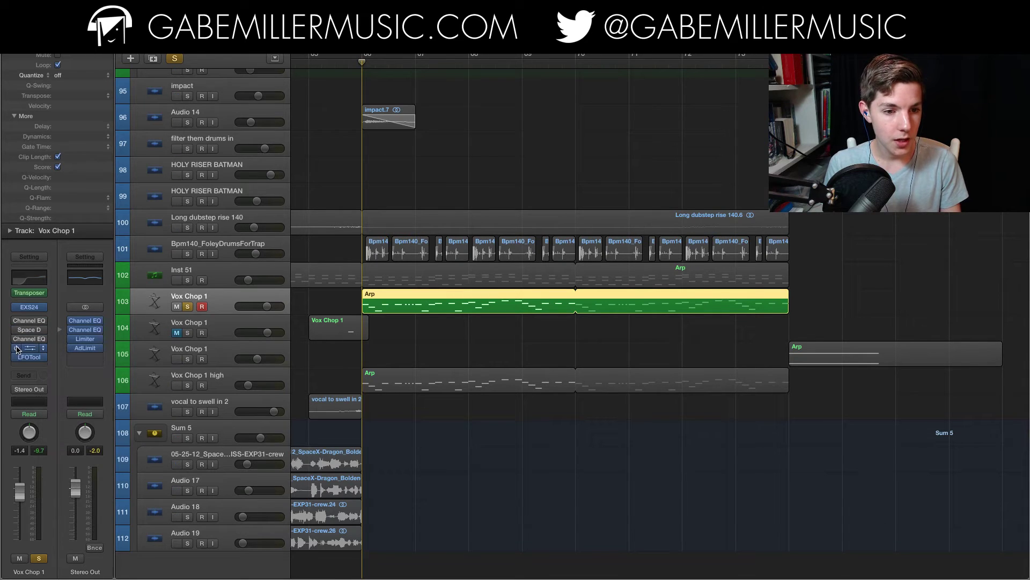
pyautogui.click(17, 348)
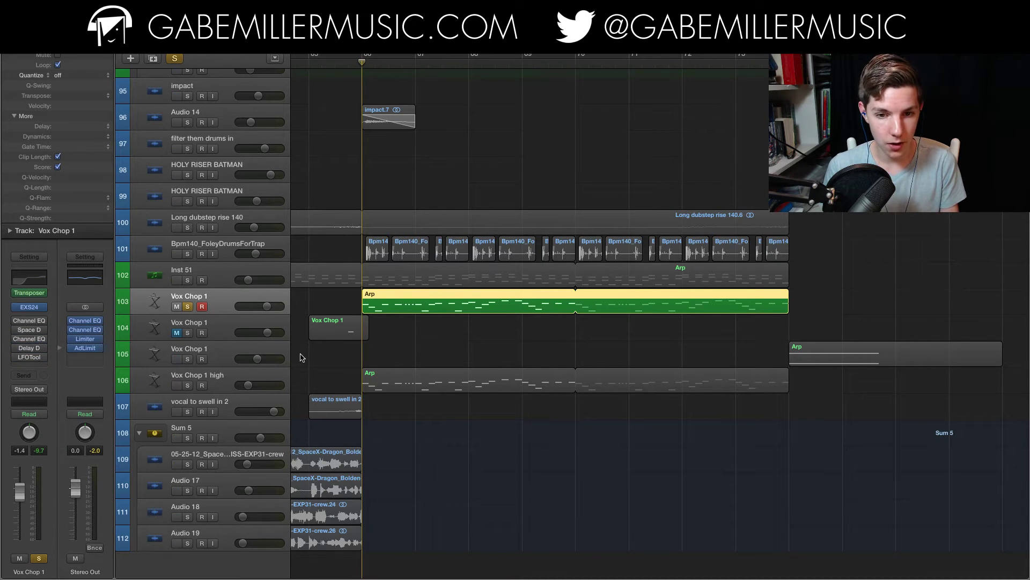
# - Play the soloed Vox Chop 1 track from the start of its Arp region with the effects bypassed
pyautogui.press('super+Right')
pyautogui.hscroll(3, 379, 333)
pyautogui.hscroll(-2, 378, 333)
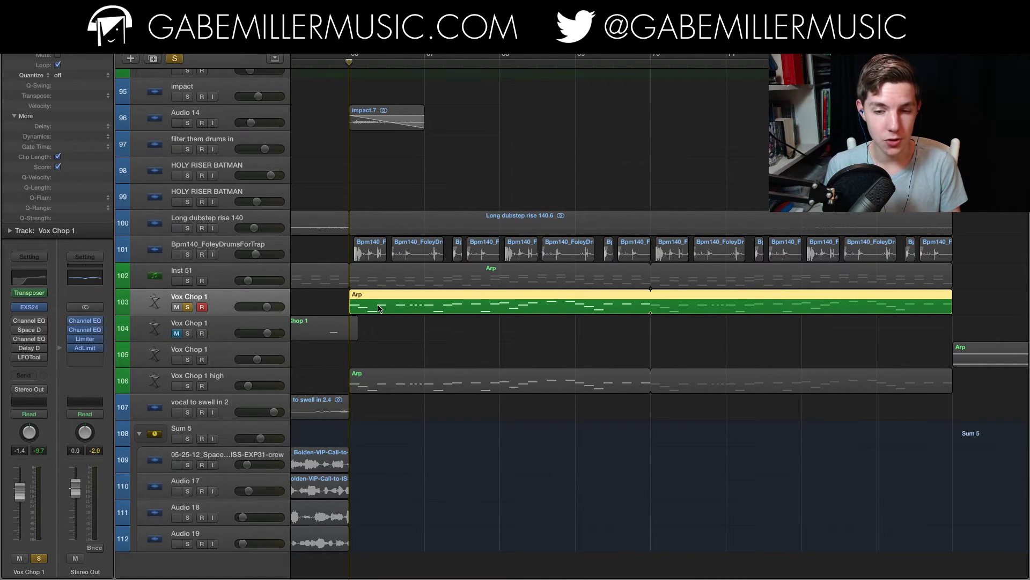
pyautogui.press('space')
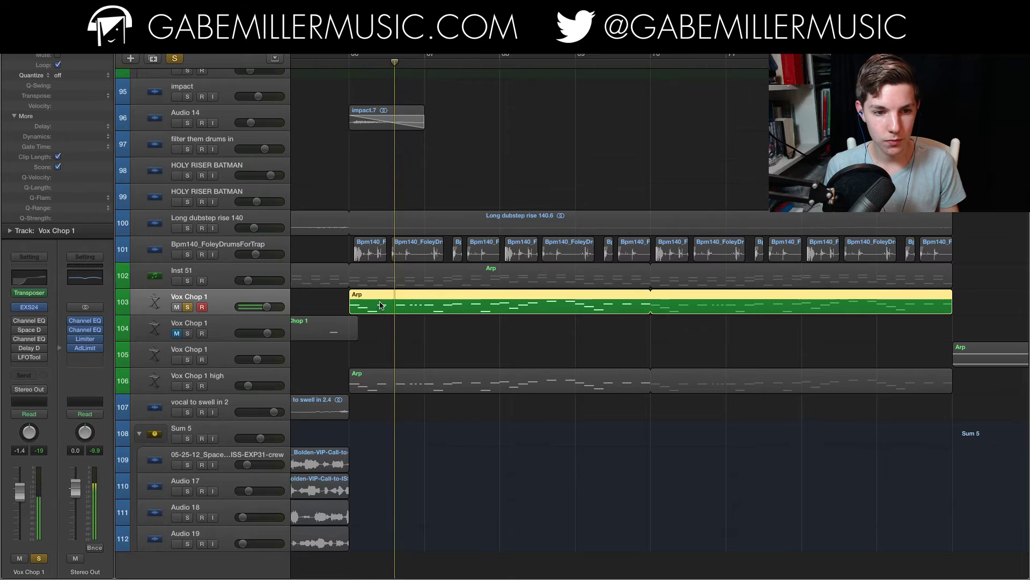
pyautogui.moveTo(29, 321)
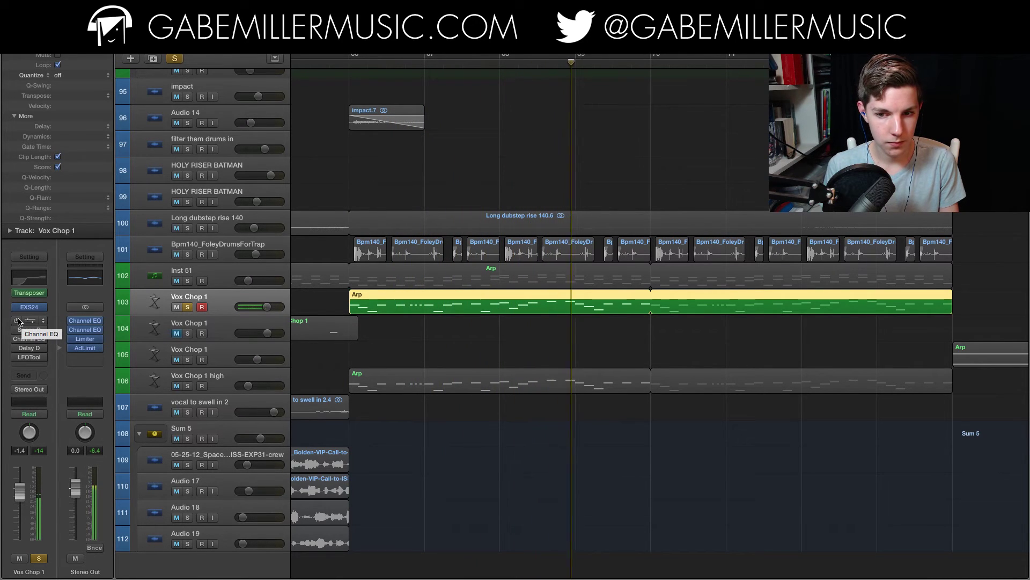
# - Re-enable both Channel EQs on Vox Chop 1 and play the soloed track from the start of its Arp region
pyautogui.click(348, 63)
pyautogui.moveTo(15, 339)
pyautogui.press('space')
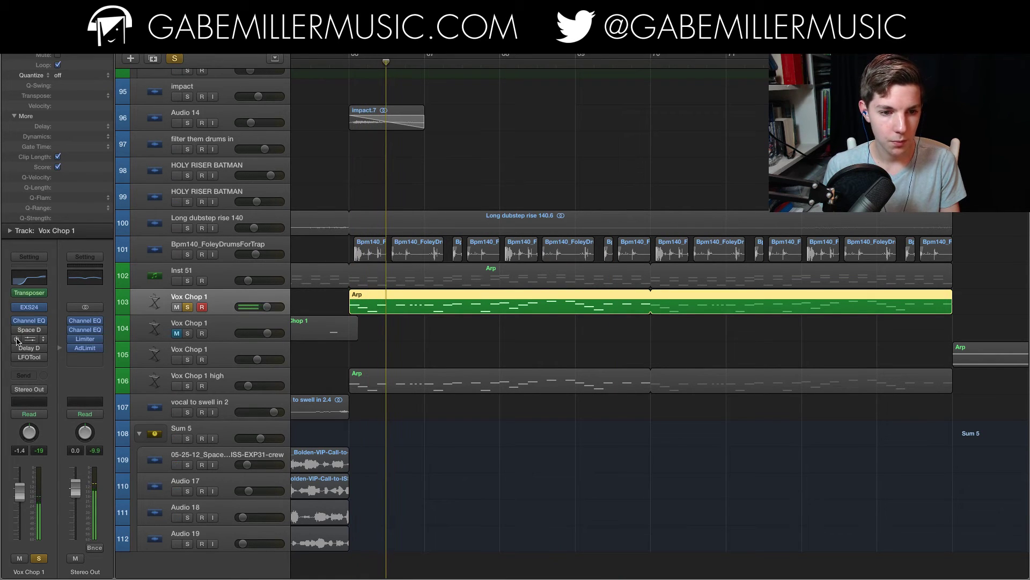
pyautogui.click(349, 62)
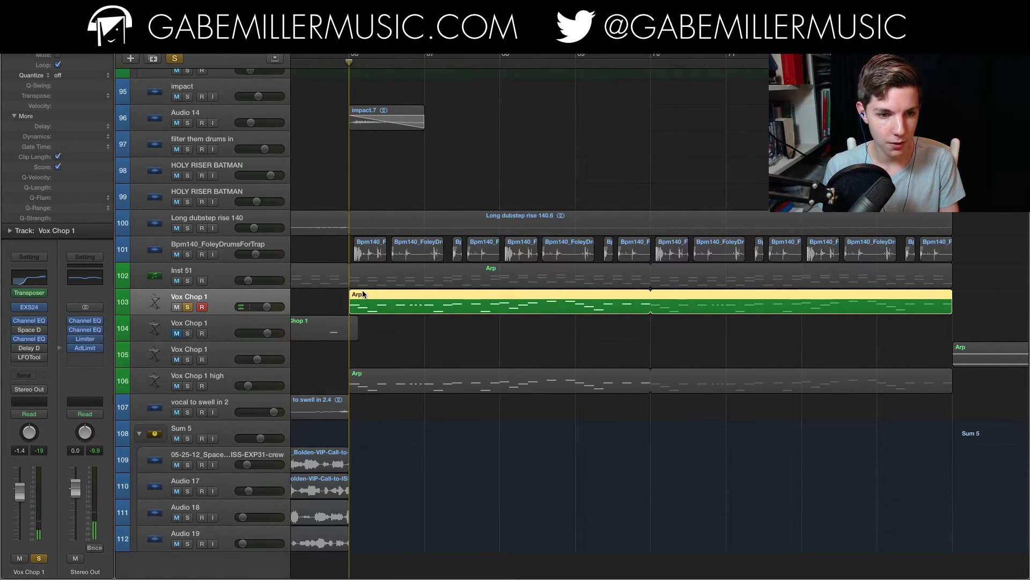
pyautogui.press('space')
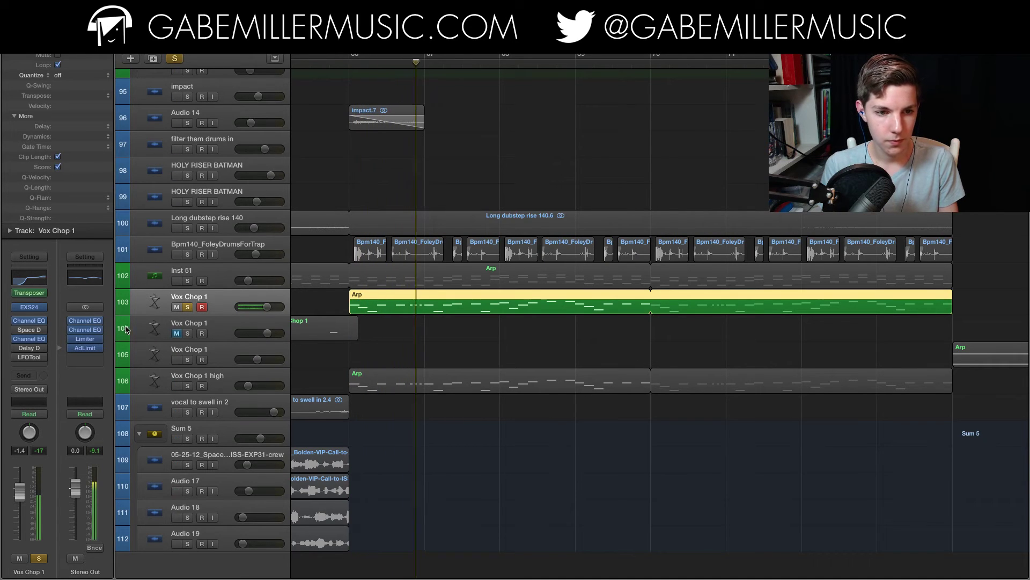
# - Audition Vox Chop 1 from the Arp region's start, first with Space D added, and again with only Delay D enabled
pyautogui.click(352, 63)
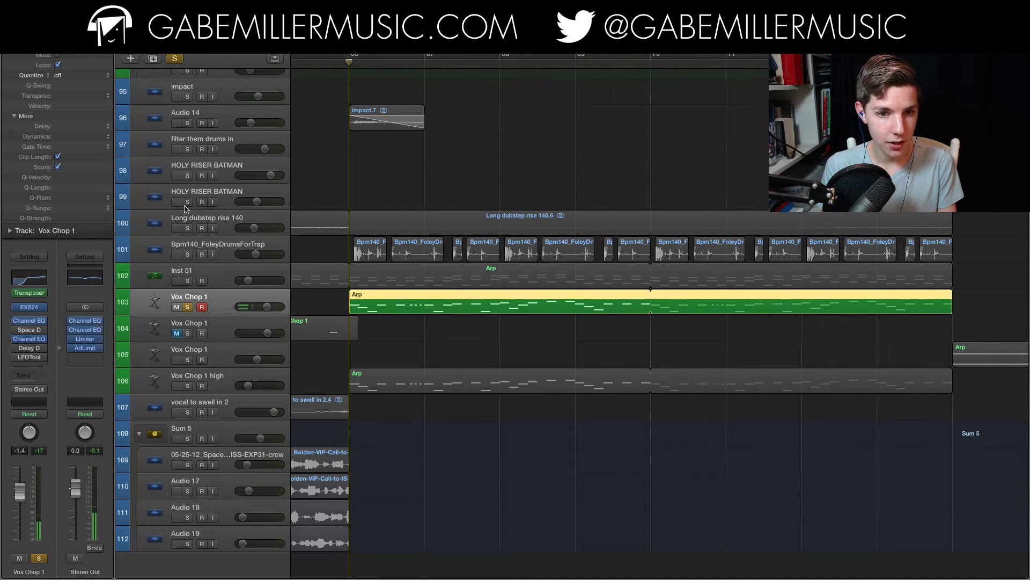
pyautogui.press('space')
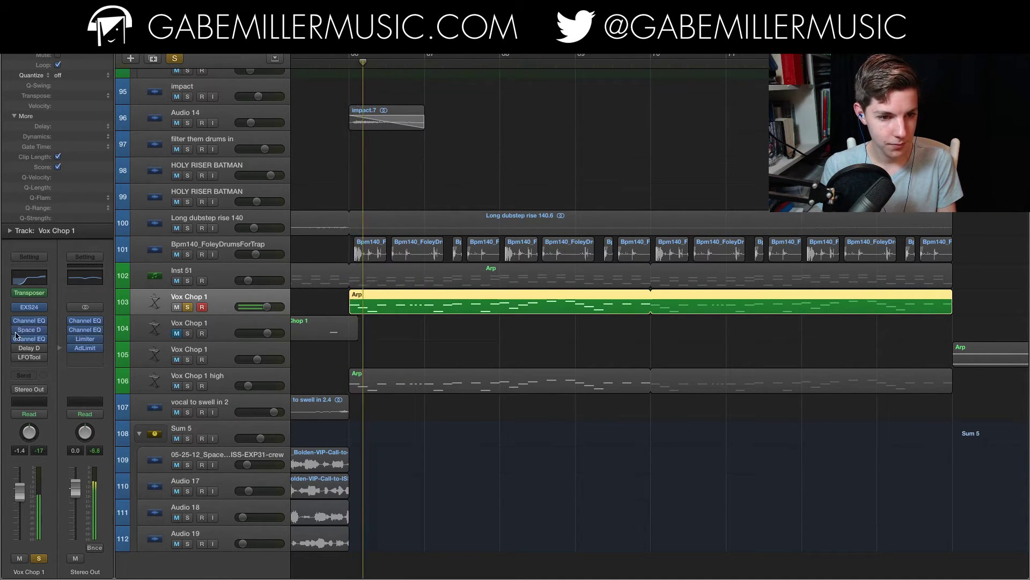
pyautogui.press('space')
pyautogui.click(14, 348)
pyautogui.press('space')
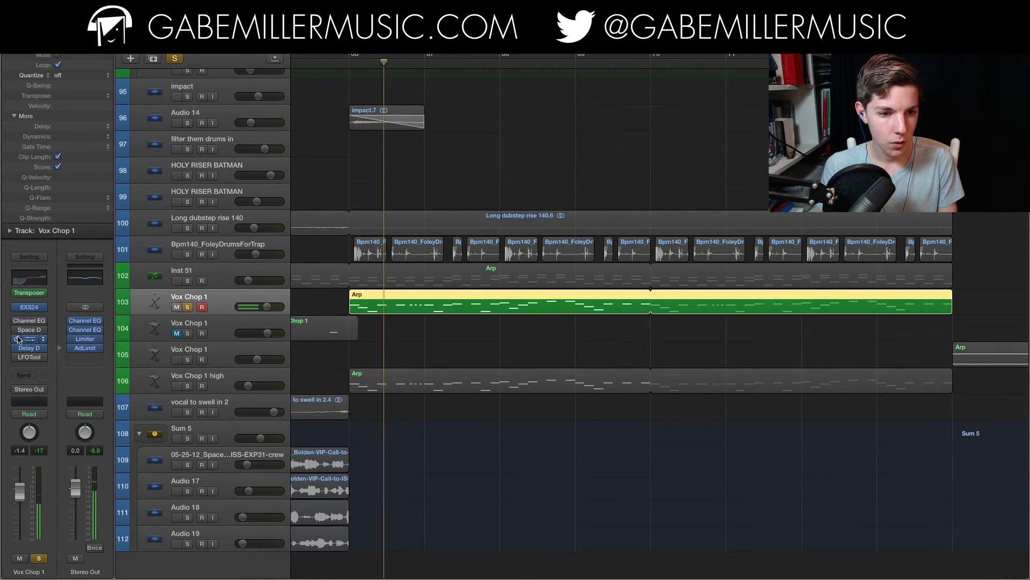
pyautogui.click(355, 69)
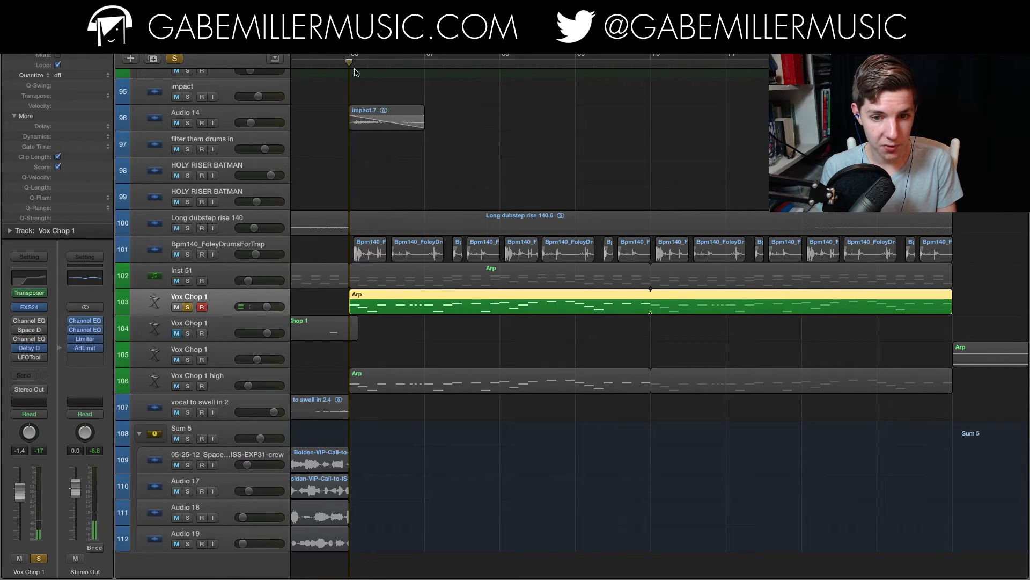
# - Re-enable both Channel EQs, Space D and LFOTool on Vox Chop 1 and play the full effects chain from the Arp region's start
pyautogui.press('space')
pyautogui.click(16, 339)
pyautogui.click(15, 330)
pyautogui.click(16, 321)
pyautogui.click(16, 357)
pyautogui.click(346, 66)
pyautogui.press('super+Left')
pyautogui.press('super+Left')
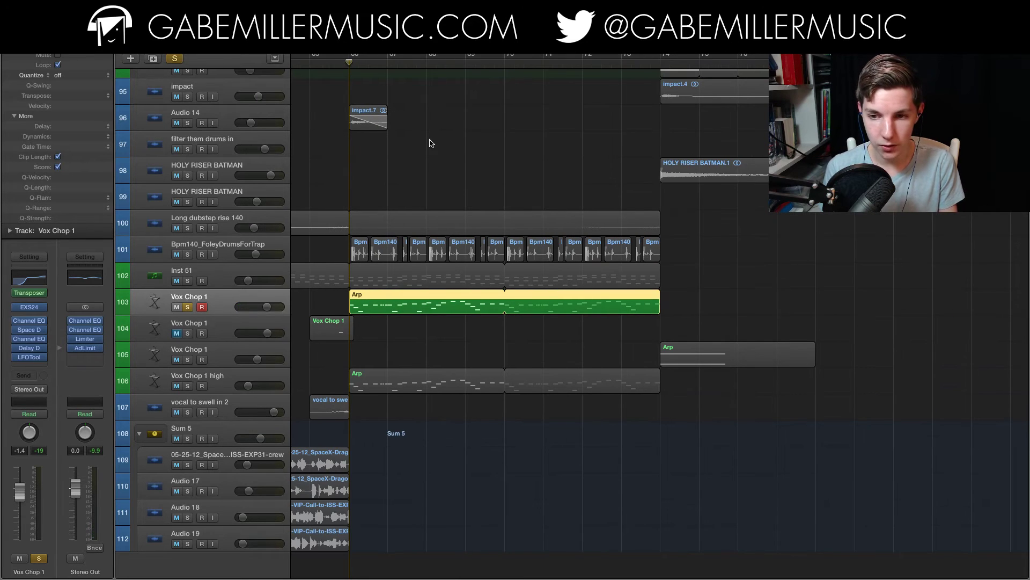
pyautogui.press('space')
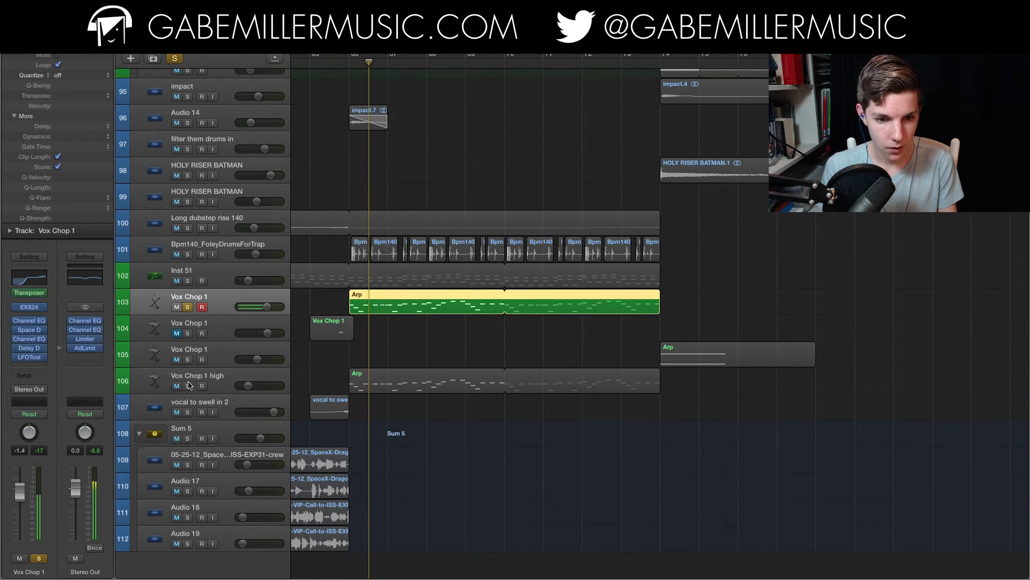
# - Solo only the Vox Chop 1 high track 106 and play it from the start of its Arp region
pyautogui.click(188, 386)
pyautogui.click(188, 307)
pyautogui.press('space')
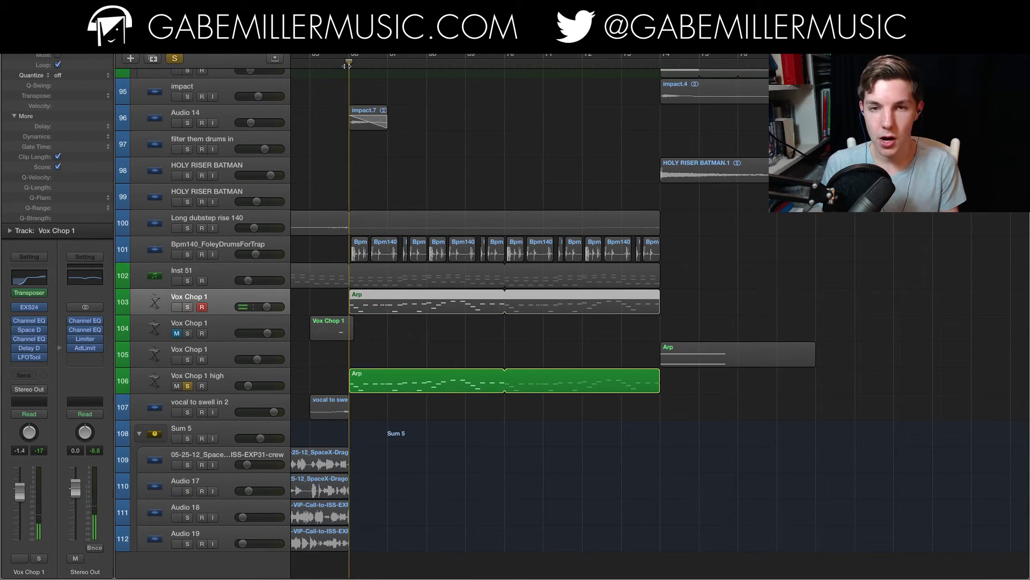
pyautogui.press('space')
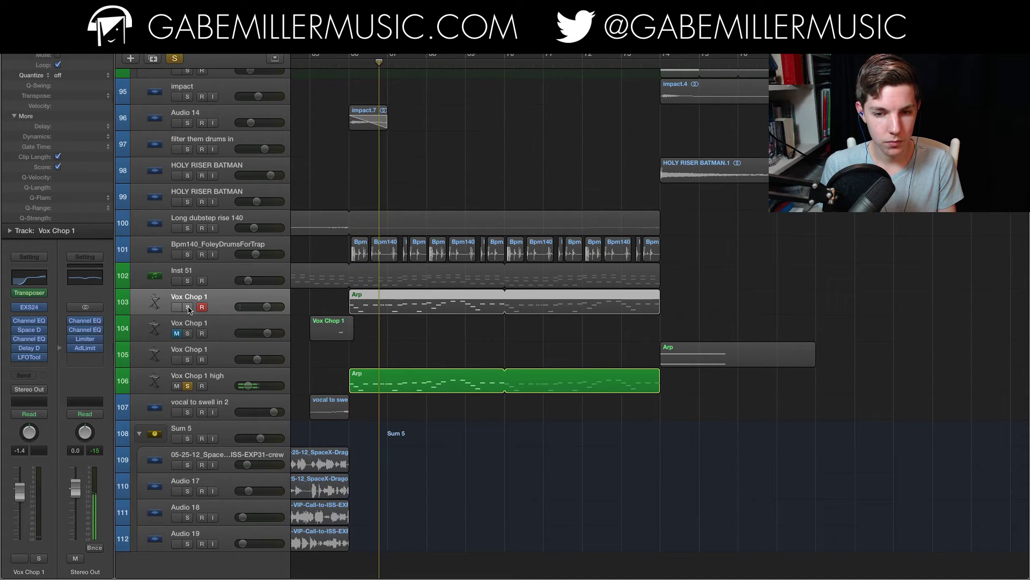
# - Add Vox Chop 1 track 103 and Inst 51 to the solo and play the layers together from the Arp region's start
pyautogui.click(187, 307)
pyautogui.press('space')
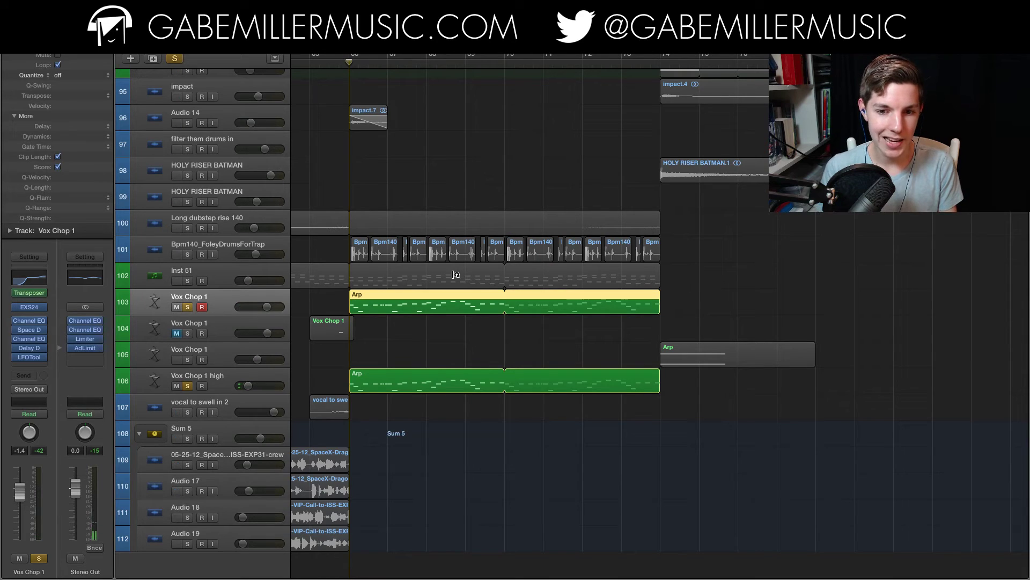
pyautogui.press('space')
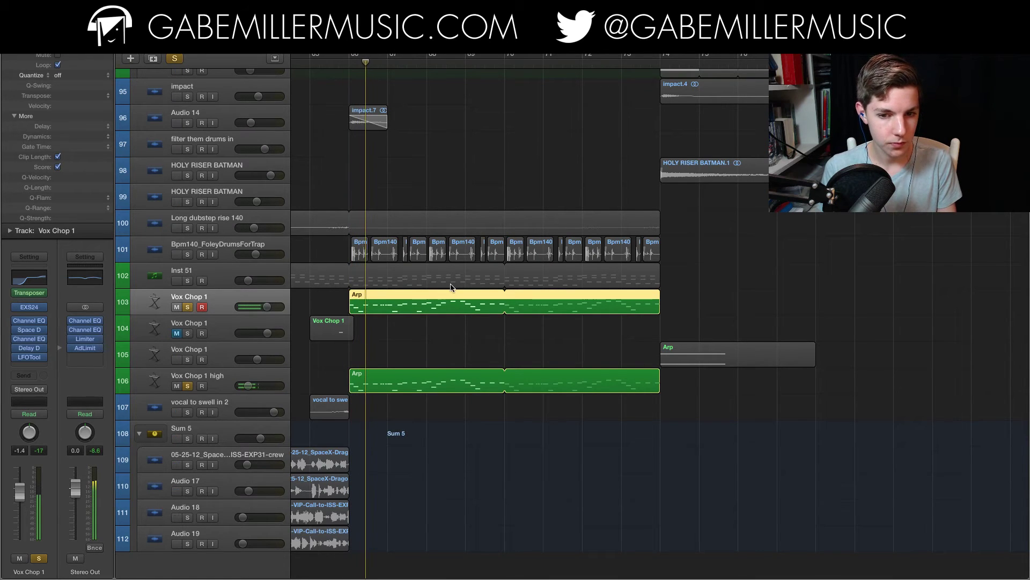
pyautogui.click(187, 281)
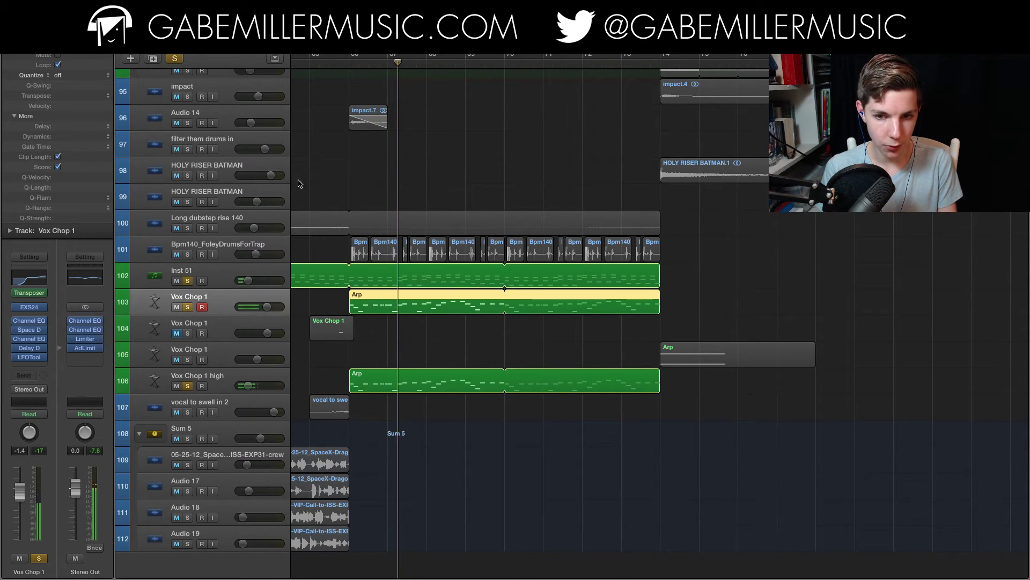
pyautogui.moveTo(359, 62); pyautogui.dragTo(350, 61)
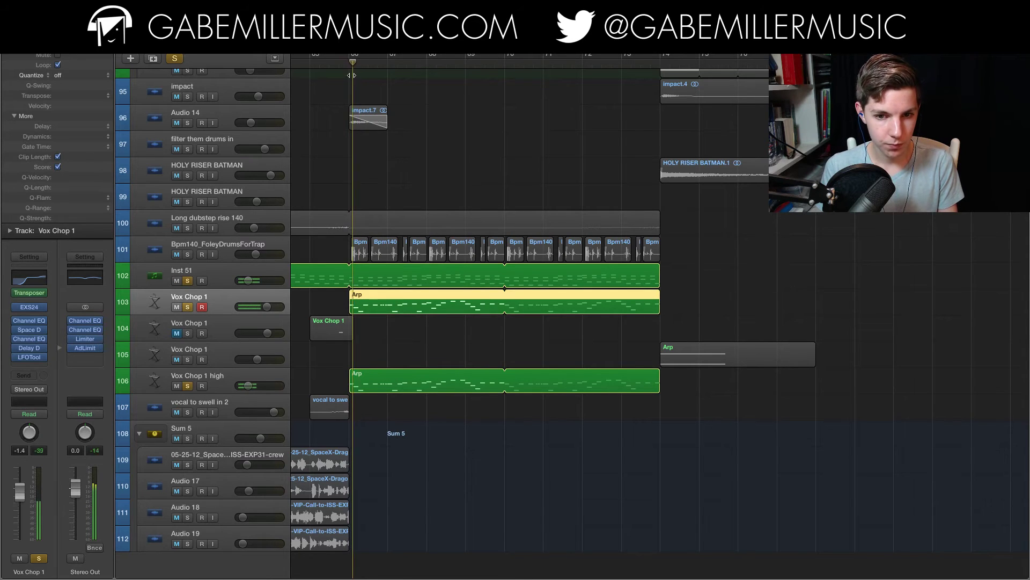
# - Add Drums 1 and reverse dat snayah to the soloed melodic layers and play from the start of the section
pyautogui.scroll(20, 324, 181)
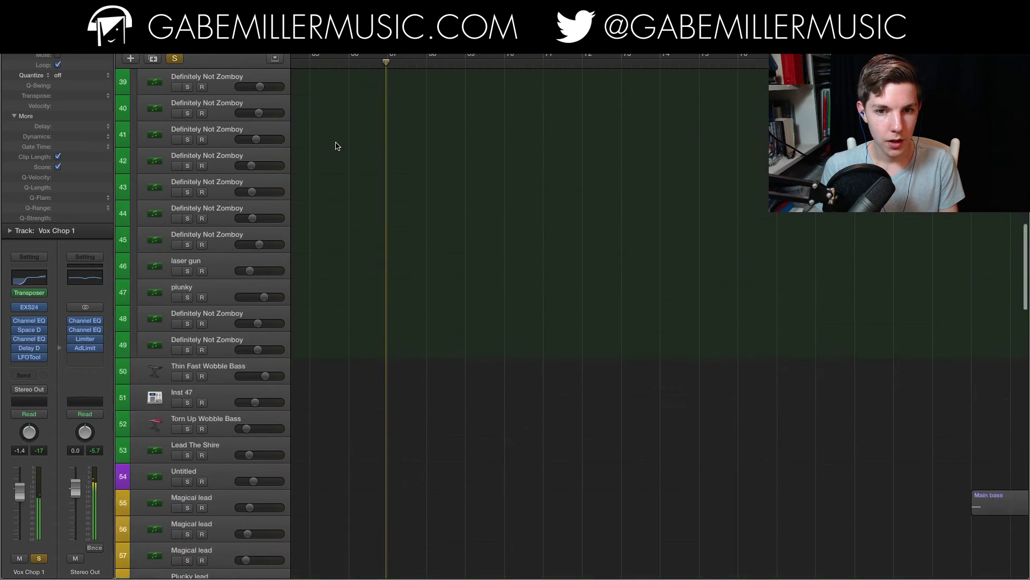
pyautogui.scroll(10, 374, 155)
pyautogui.click(187, 87)
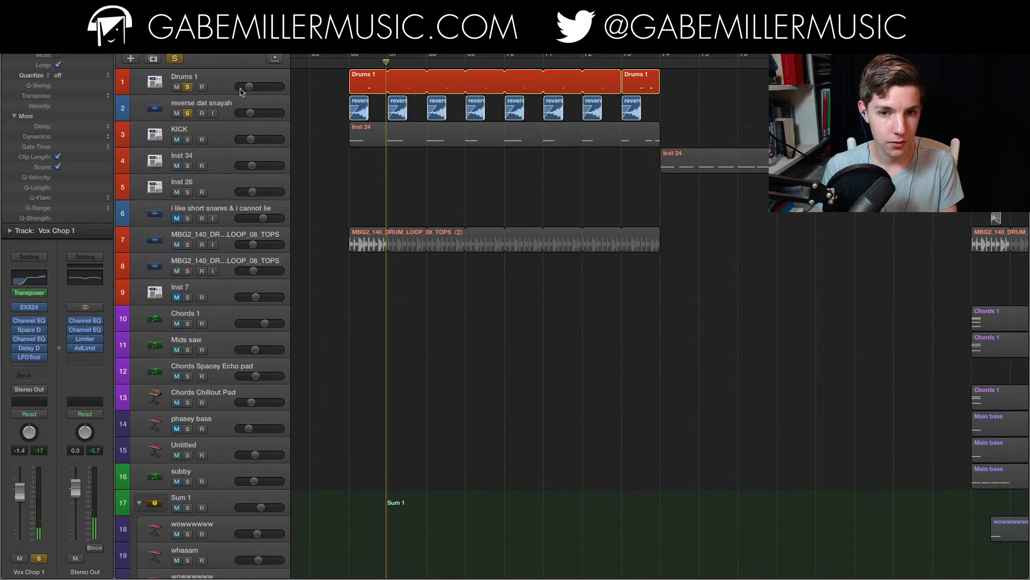
pyautogui.click(348, 61)
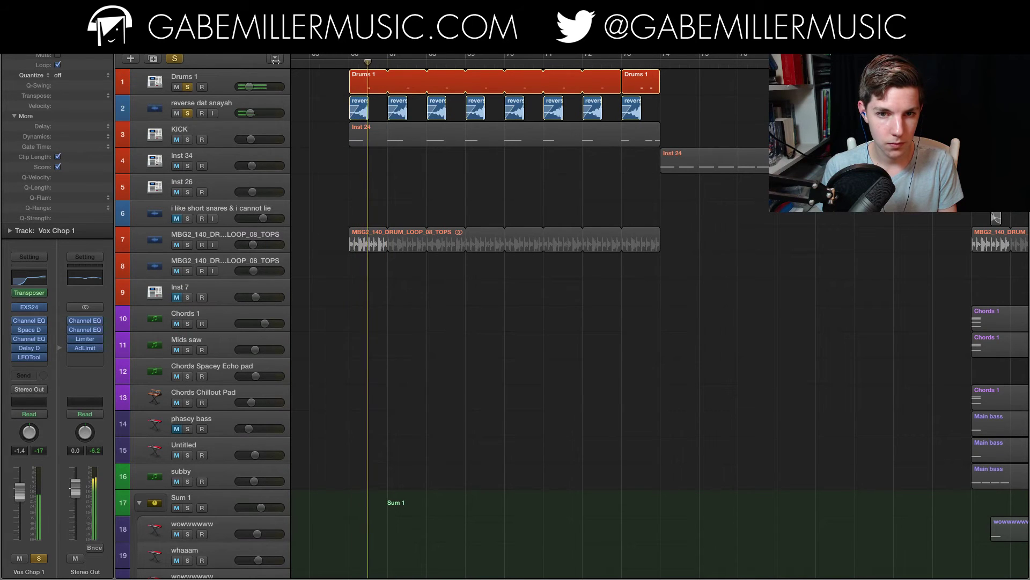
# - Solo only Drums 1 and reverse dat snayah and play them from the start of their first regions
pyautogui.keyDown('alt'); pyautogui.click(188, 112); pyautogui.keyUp('alt')
pyautogui.click(187, 113)
pyautogui.click(187, 87)
pyautogui.click(350, 62)
pyautogui.press('super+Right')
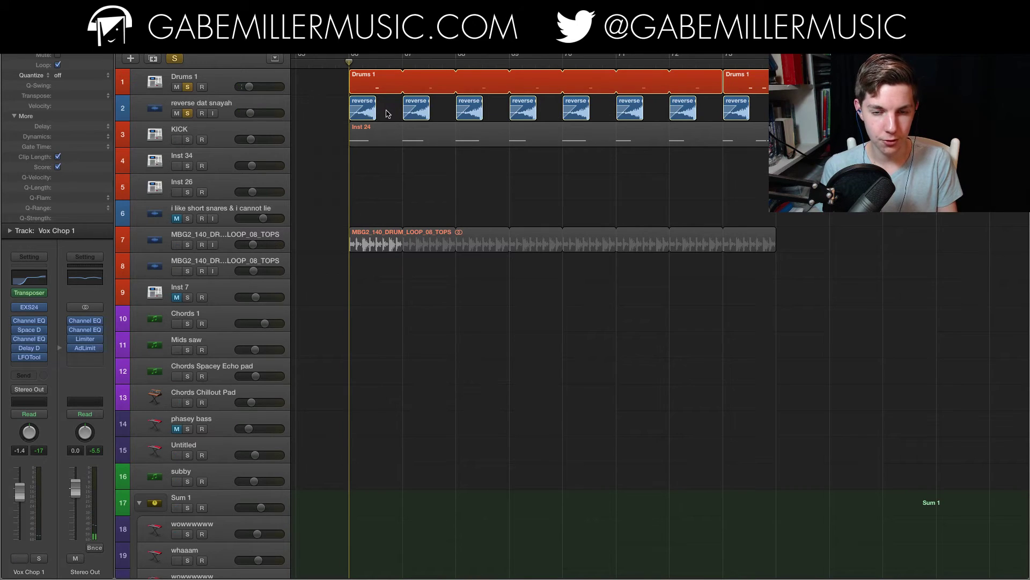
pyautogui.press('space')
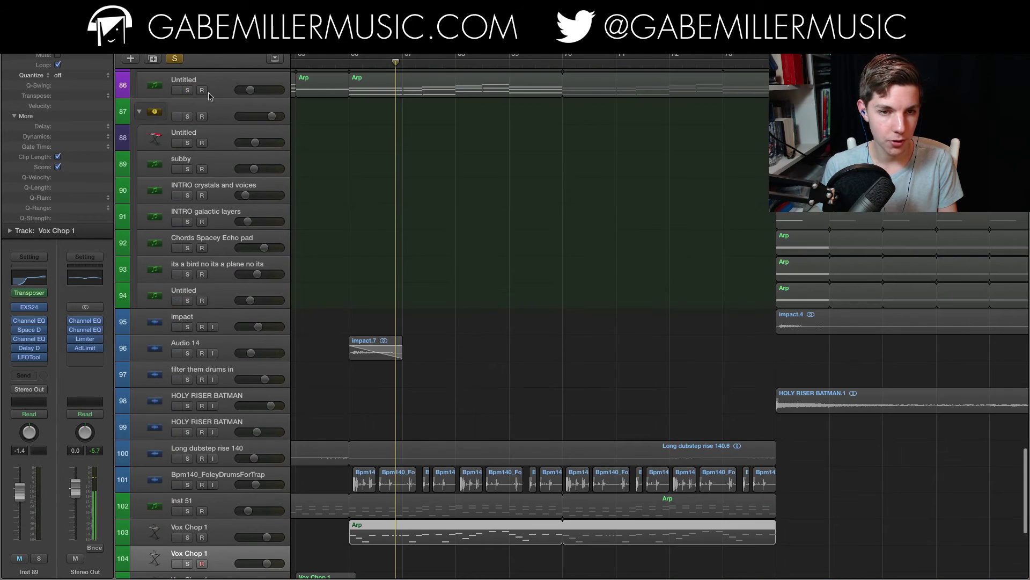
# - Clear all solos and bring the intro-y track stack at Marker 1, the start of the song, into view
pyautogui.press('super+Right')
pyautogui.press('super+Right')
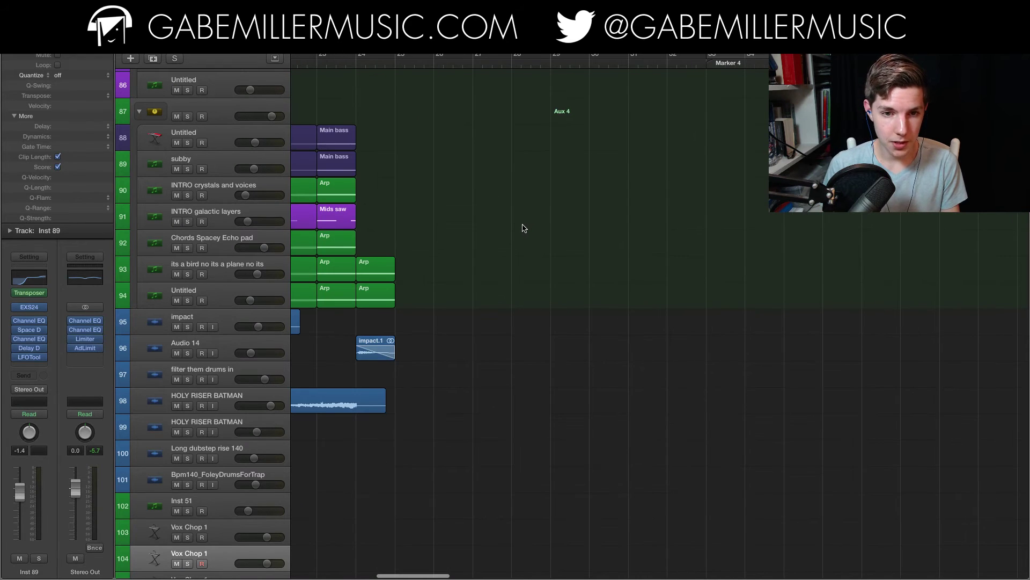
pyautogui.press('super+Left')
pyautogui.press('super+Left')
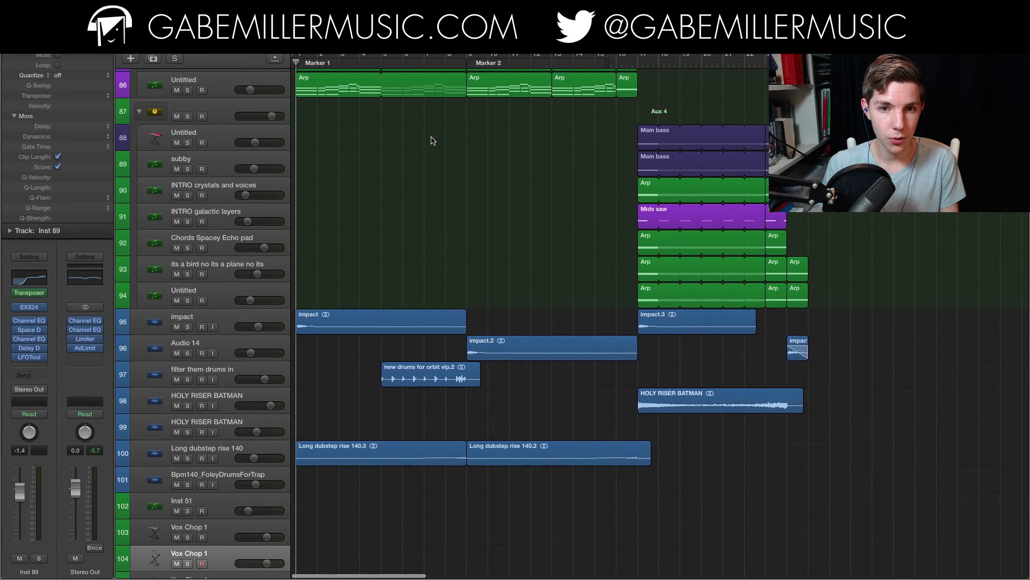
pyautogui.scroll(8, 433, 140)
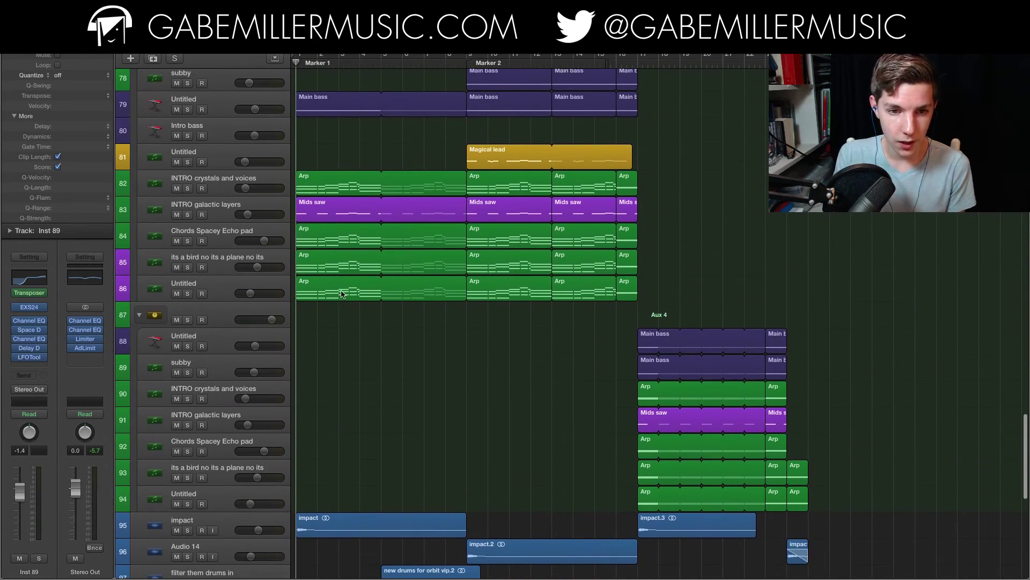
pyautogui.scroll(3, 339, 257)
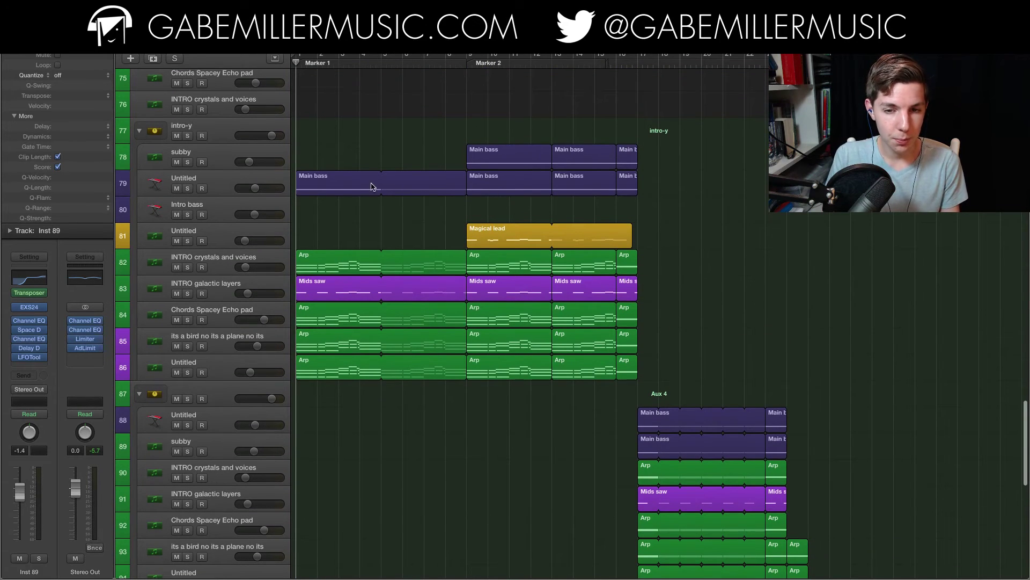
pyautogui.press('super+Right')
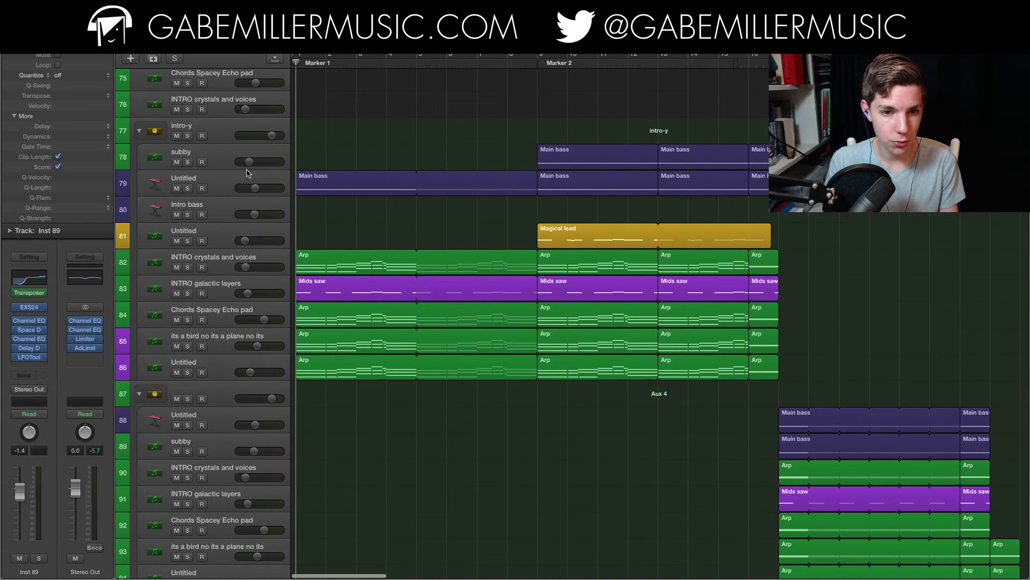
# - Solo and play the Main bass on track 79 from Marker 1, adding tracks 82 to 86 to the solo during playback
pyautogui.scroll(1, 445, 163)
pyautogui.click(225, 199)
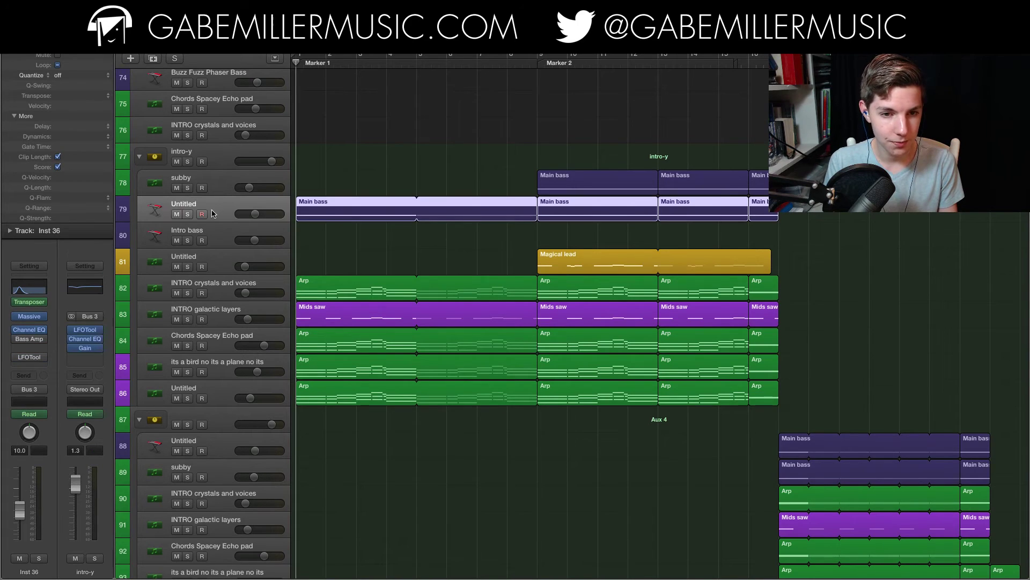
pyautogui.click(188, 214)
pyautogui.press('space')
pyautogui.click(187, 293)
pyautogui.click(187, 319)
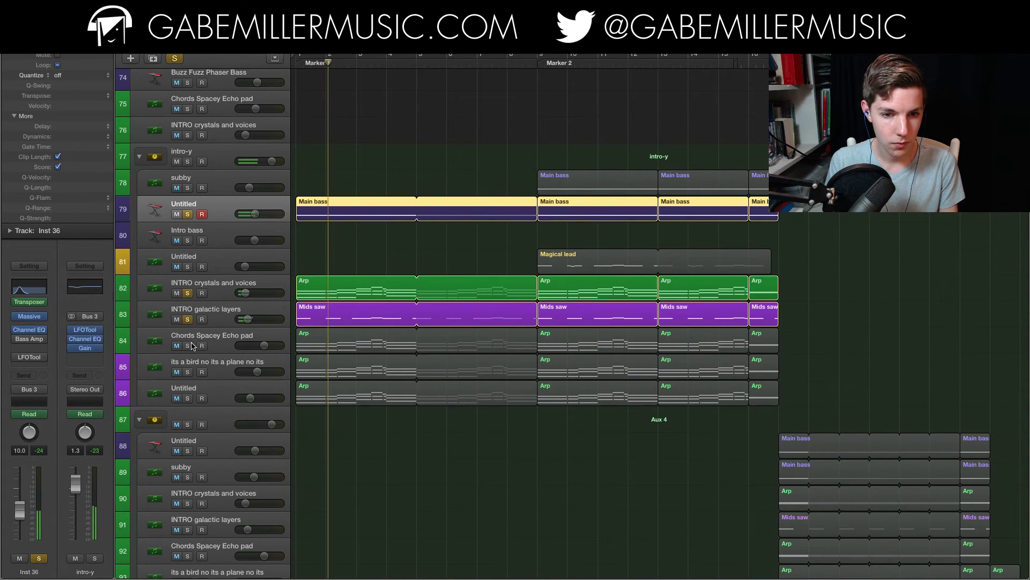
pyautogui.click(187, 346)
pyautogui.click(187, 371)
pyautogui.click(187, 398)
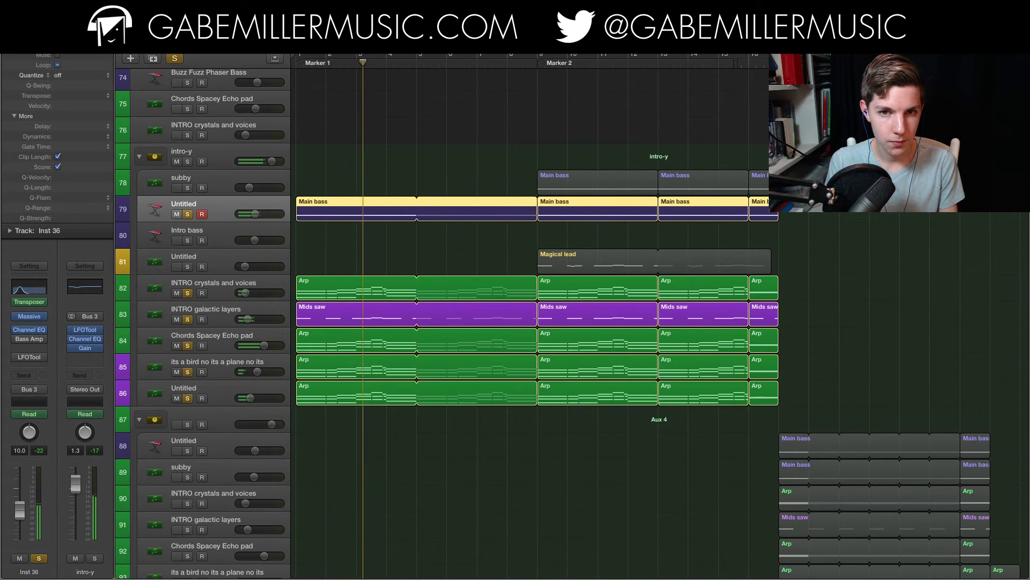
pyautogui.press('Return')
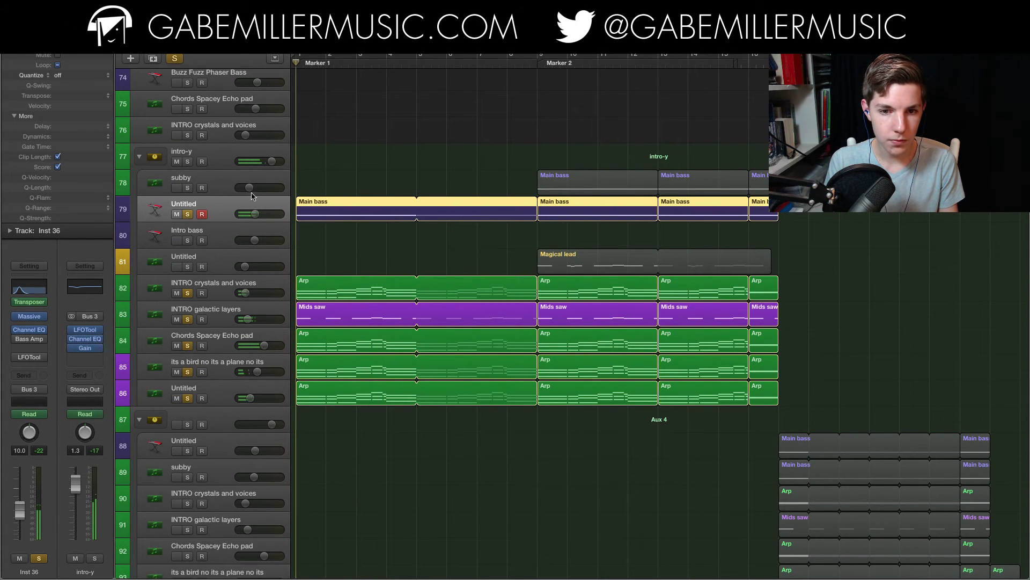
# - Clear the solos, select INTRO crystals and voices track 82 and play it soloed from Marker 1, without INTRO galactic layers
pyautogui.click(176, 59)
pyautogui.click(189, 292)
pyautogui.click(225, 286)
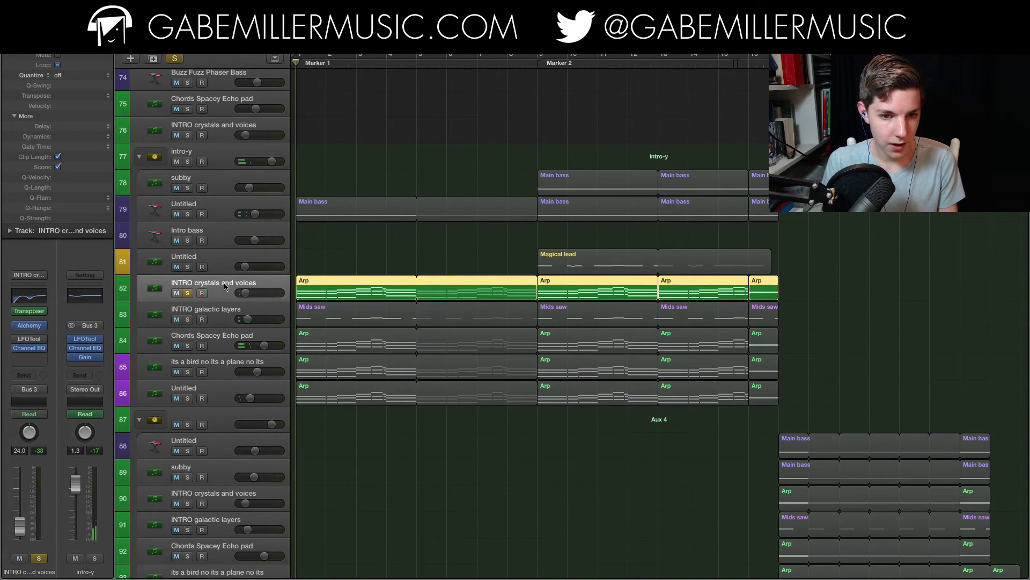
pyautogui.click(187, 318)
pyautogui.click(221, 314)
pyautogui.click(216, 290)
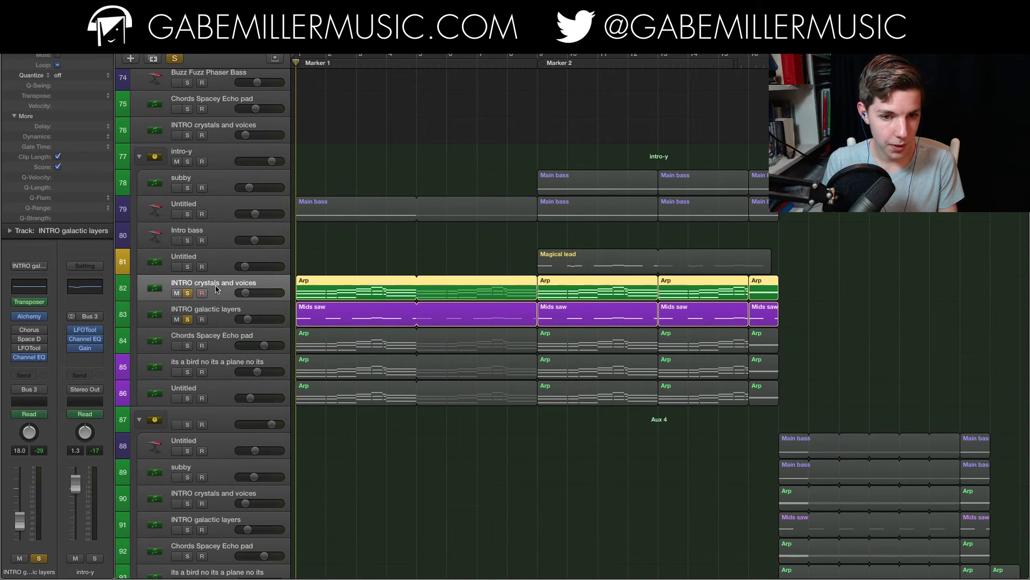
pyautogui.press('space')
pyautogui.click(188, 320)
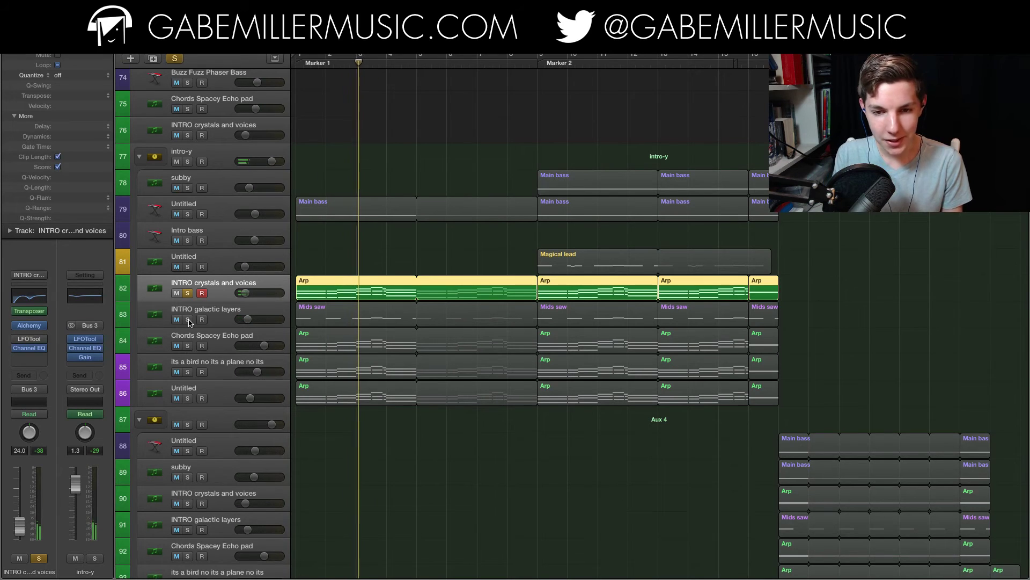
# - Audition INTRO galactic layers, Chords Spacey Echo pad and its a bird no its a plane no its separately by switching the solo during playback
pyautogui.click(188, 293)
pyautogui.click(217, 310)
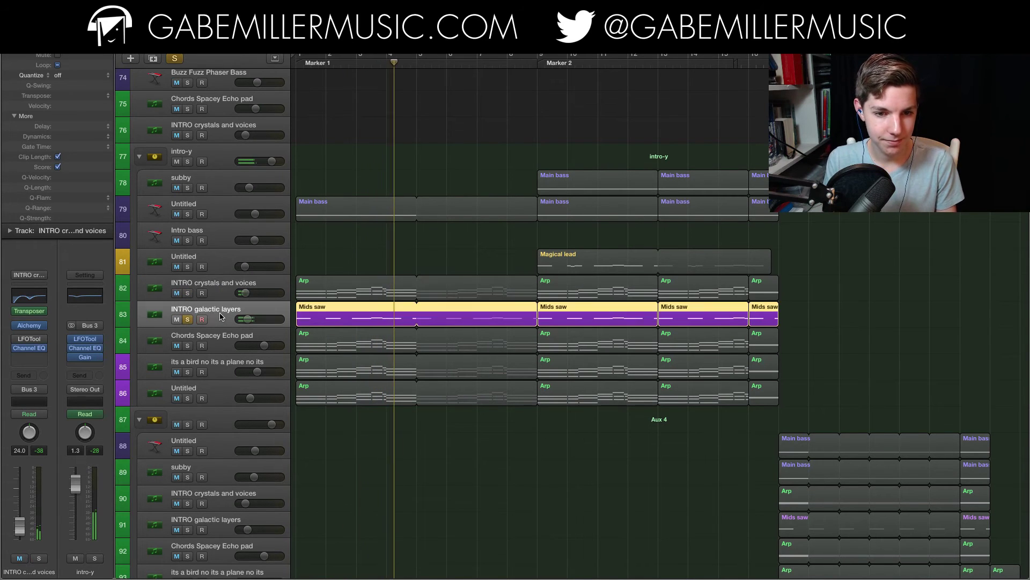
pyautogui.click(188, 346)
pyautogui.click(188, 319)
pyautogui.click(211, 338)
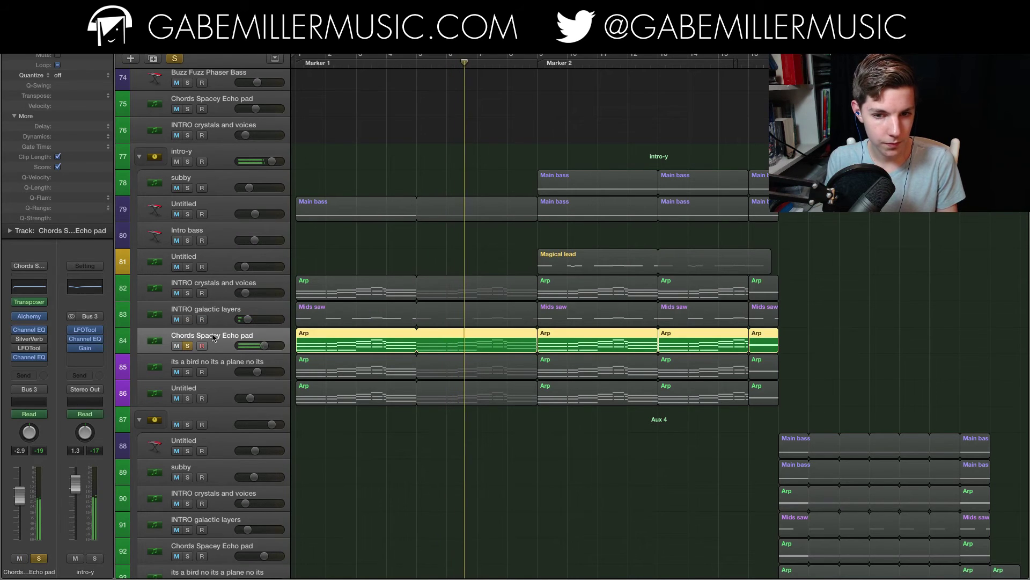
pyautogui.click(188, 372)
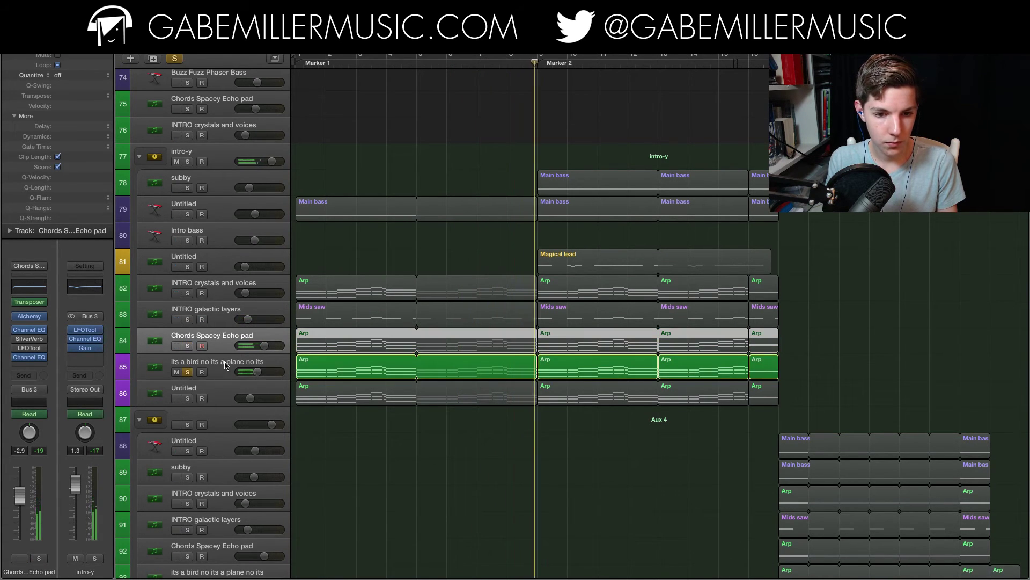
# - Add the Untitled track 86 to the solo alongside its a bird no its a plane no its and play both from bar 13
pyautogui.click(186, 401)
pyautogui.click(188, 399)
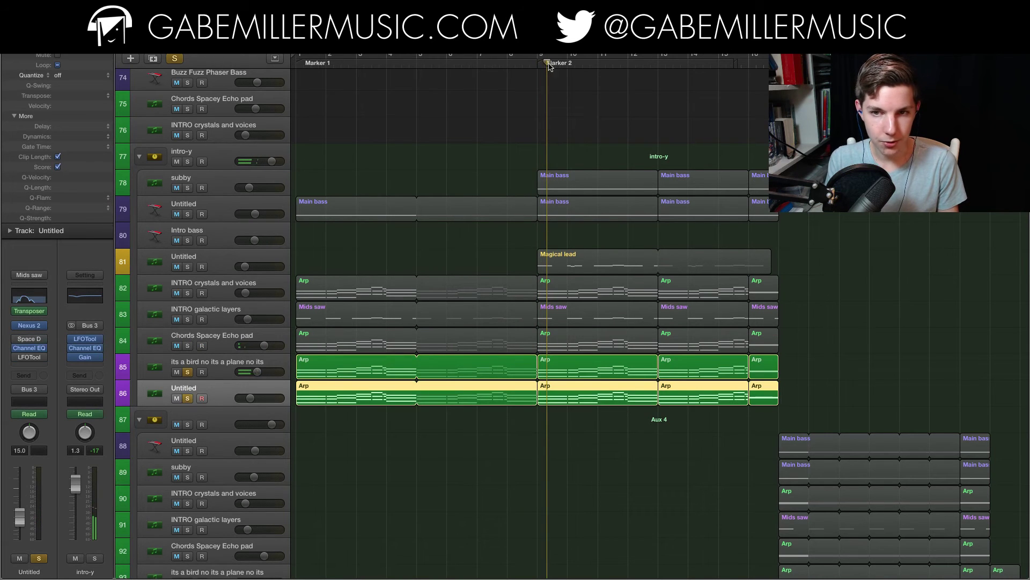
pyautogui.press('space')
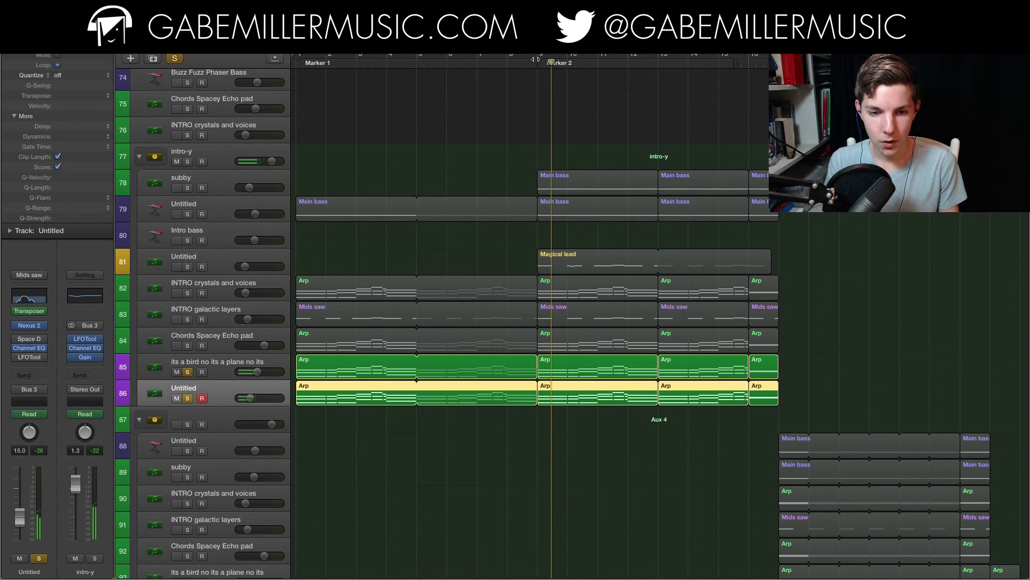
pyautogui.press('super+Left')
pyautogui.hscroll(3, 578, 149)
pyautogui.click(497, 63)
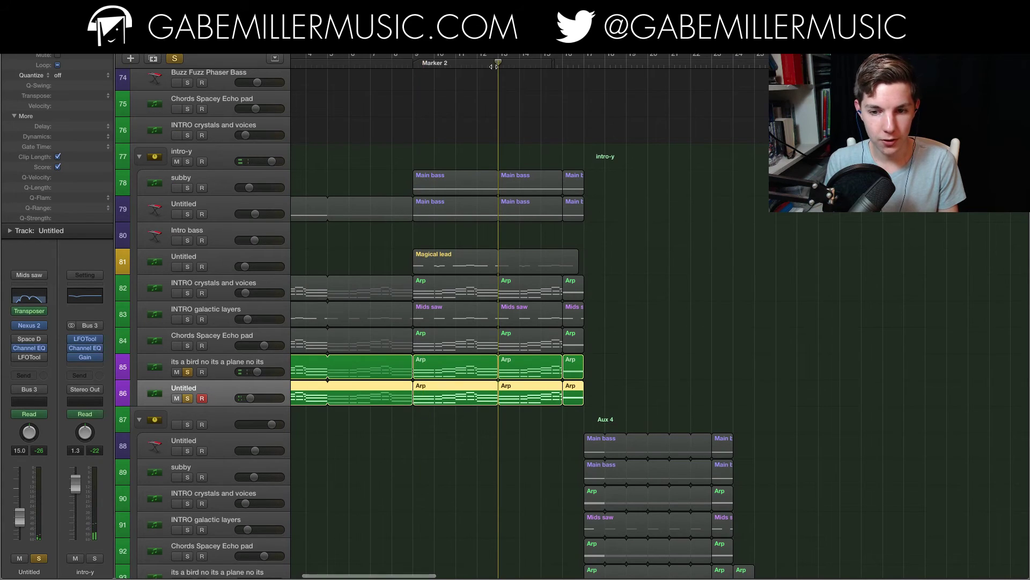
pyautogui.press('space')
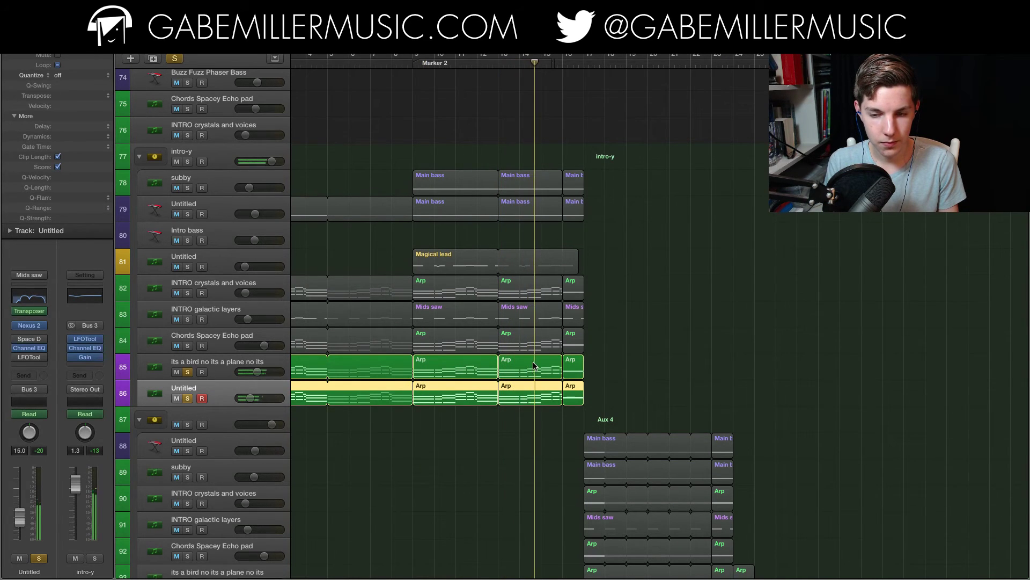
# - Clear all solos, select the Aux 4 track stack 87 and play it from bar 17 with its Channel EQ window open
pyautogui.click(174, 58)
pyautogui.scroll(-5, 570, 320)
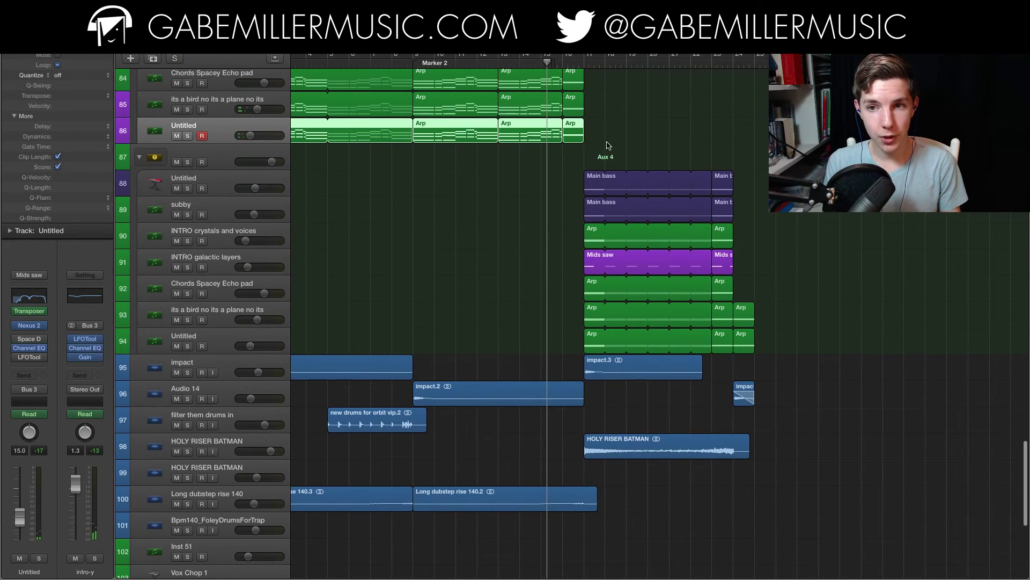
pyautogui.click(584, 61)
pyautogui.click(229, 154)
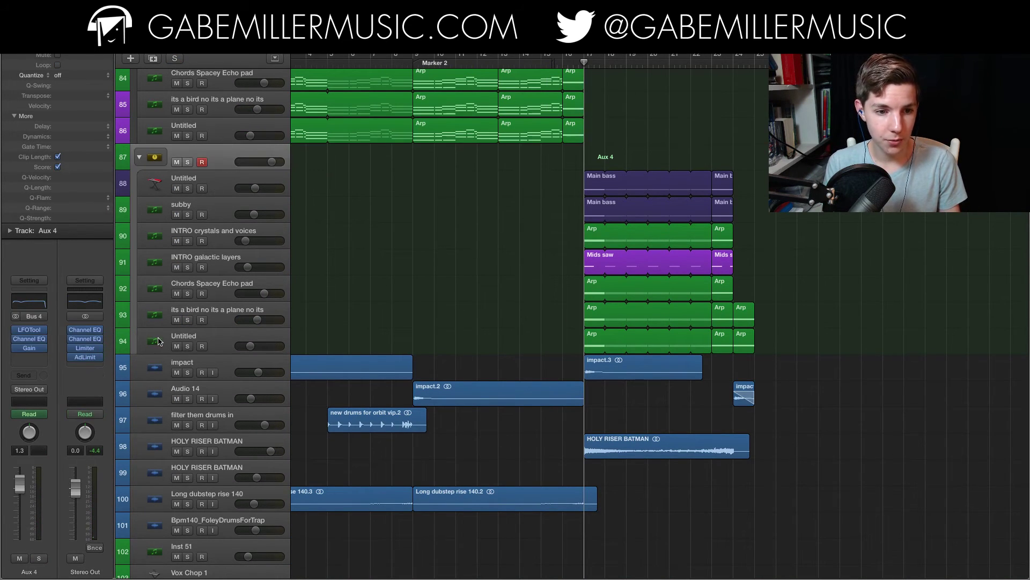
pyautogui.press('space')
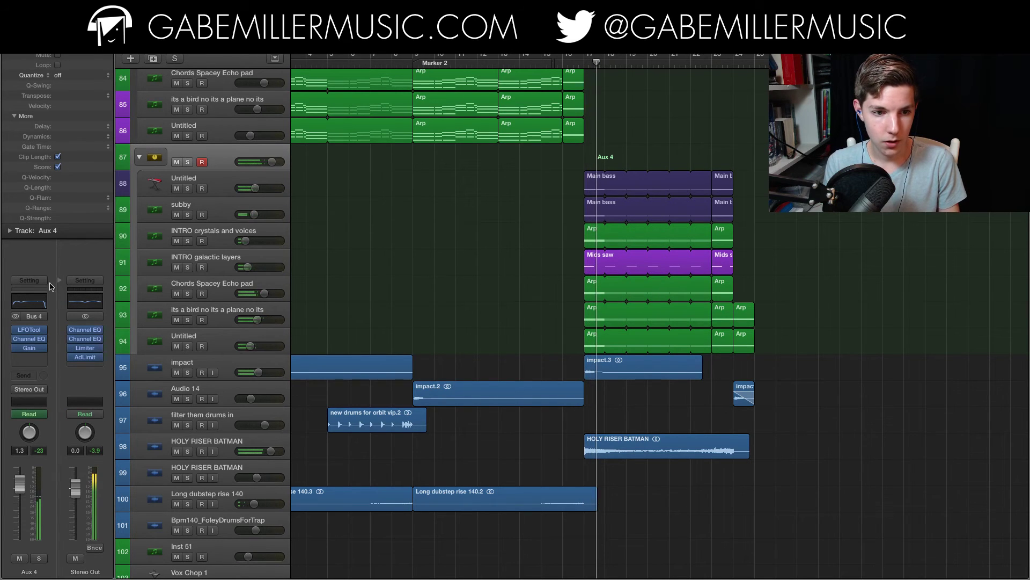
pyautogui.click(36, 301)
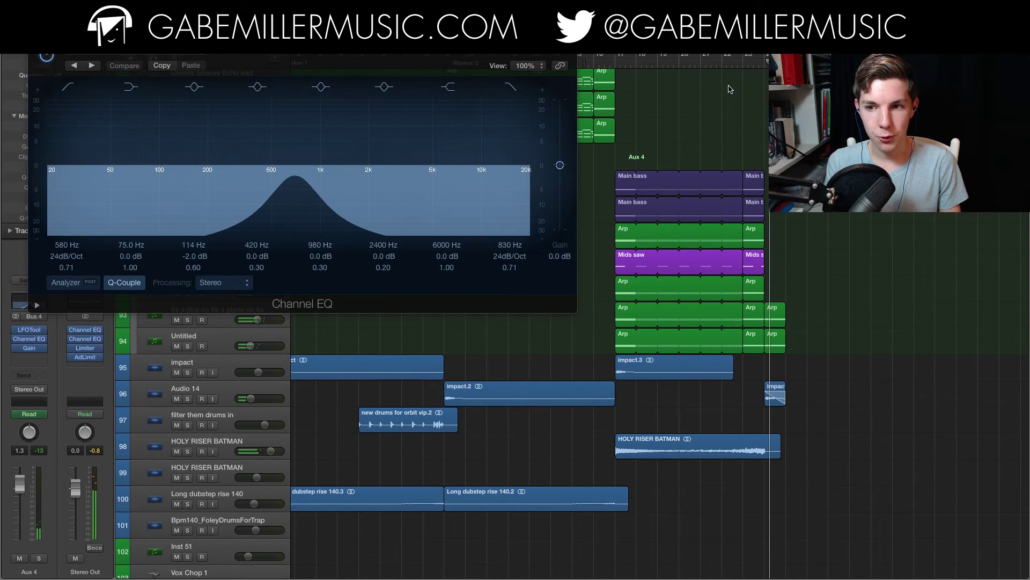
# - Play the ending of the Aux 4 section from bar 24 while watching its filter automation, and close the Channel EQ window
pyautogui.doubleClick(763, 61)
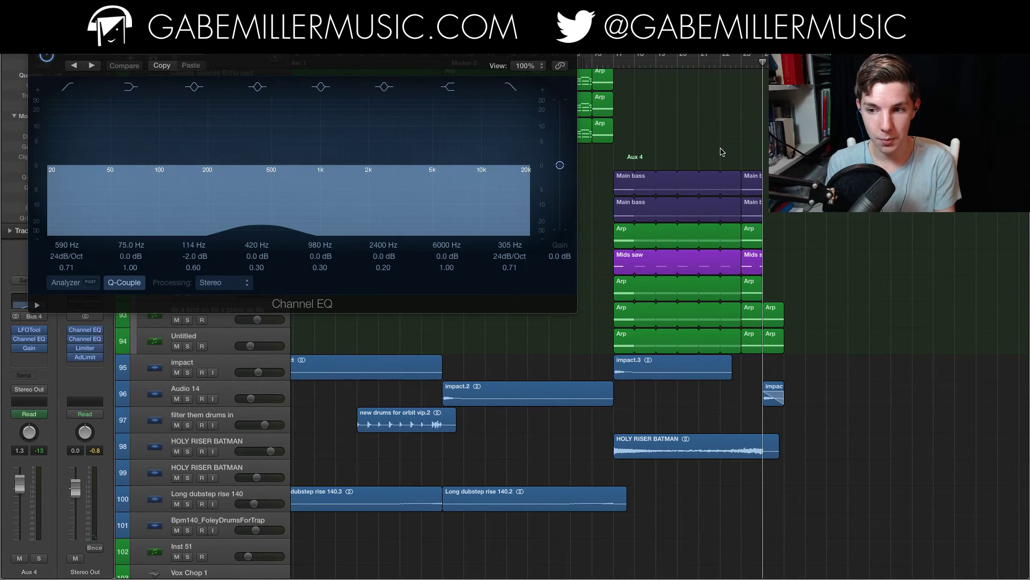
pyautogui.press('space')
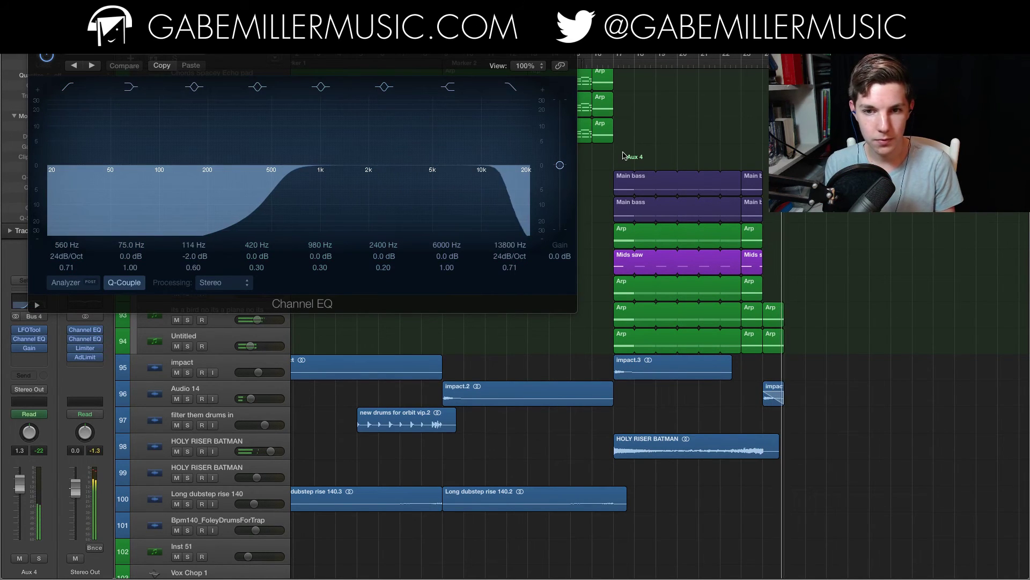
pyautogui.press('space')
pyautogui.press('super+w')
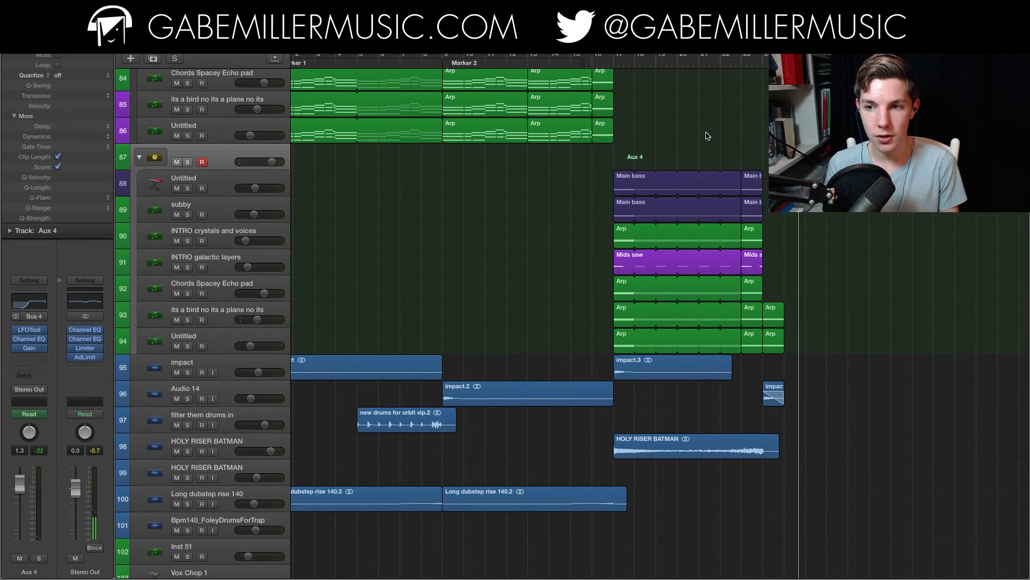
pyautogui.press('super+Right')
pyautogui.hscroll(3, 697, 135)
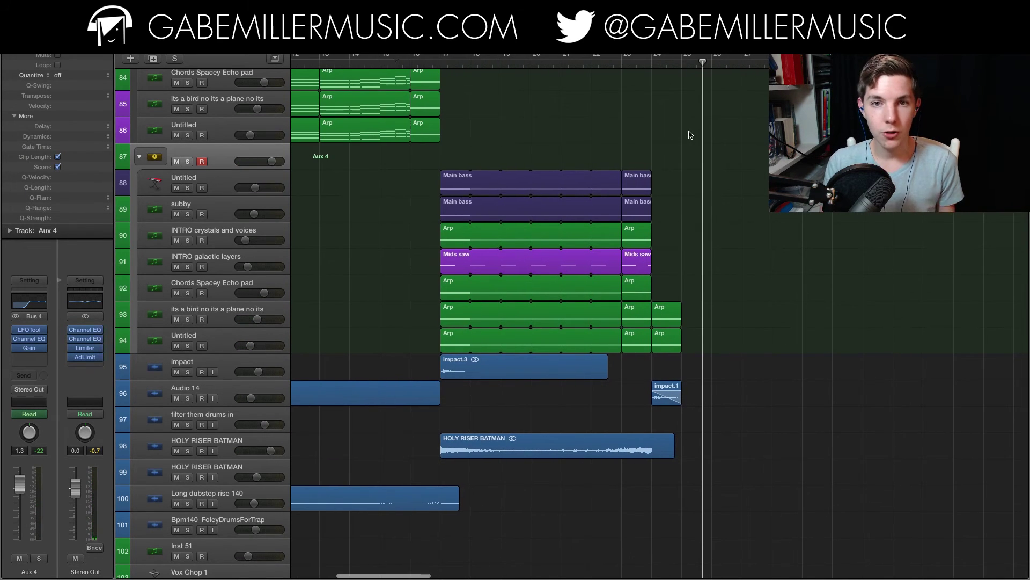
pyautogui.hscroll(2, 691, 134)
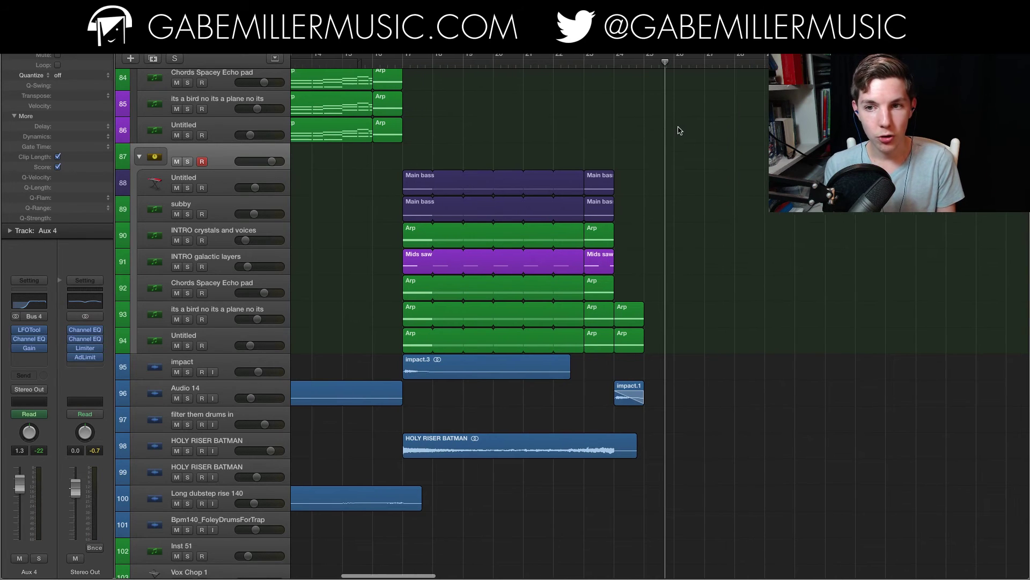
pyautogui.scroll(7, 689, 134)
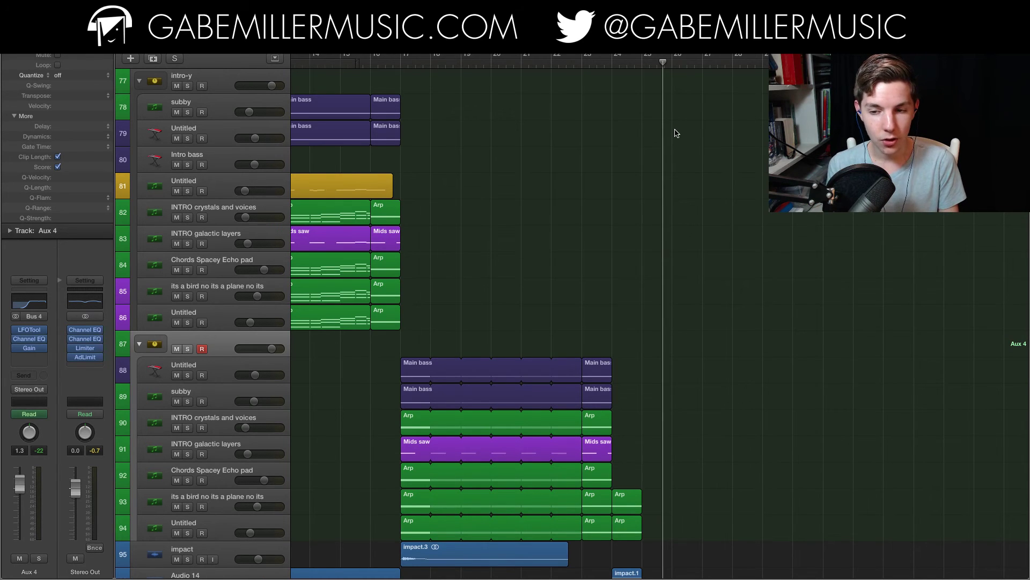
# - Play HOLY RISER BATMAN track 98 soloed from bar 21, and remove the solo
pyautogui.scroll(-10, 665, 129)
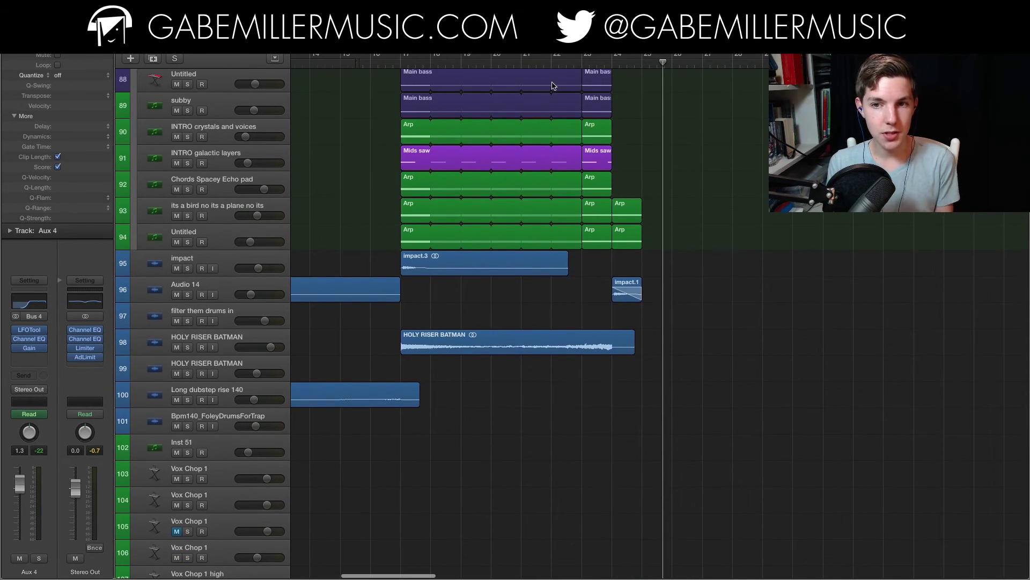
pyautogui.click(521, 62)
pyautogui.click(186, 352)
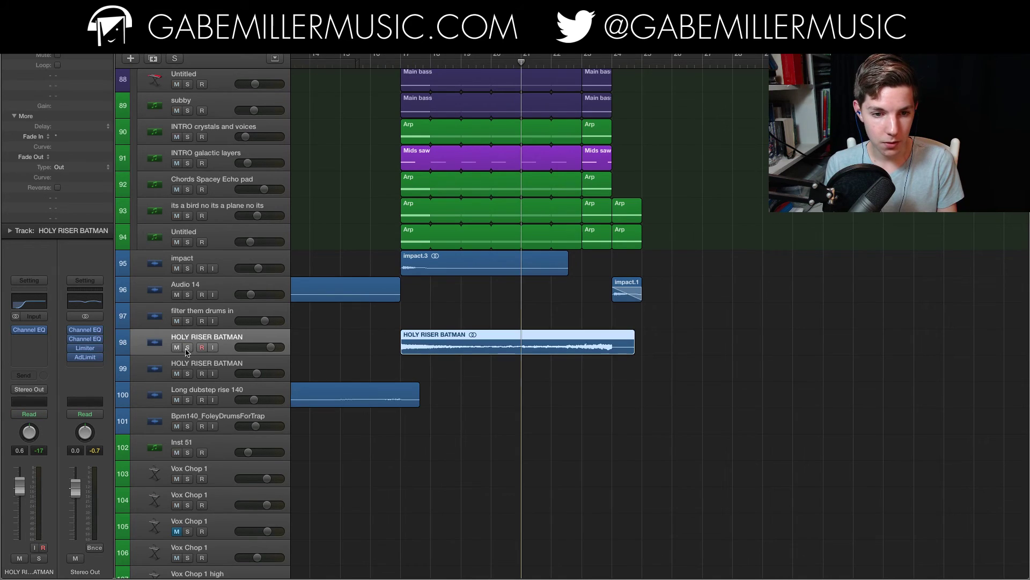
pyautogui.click(188, 347)
pyautogui.press('space')
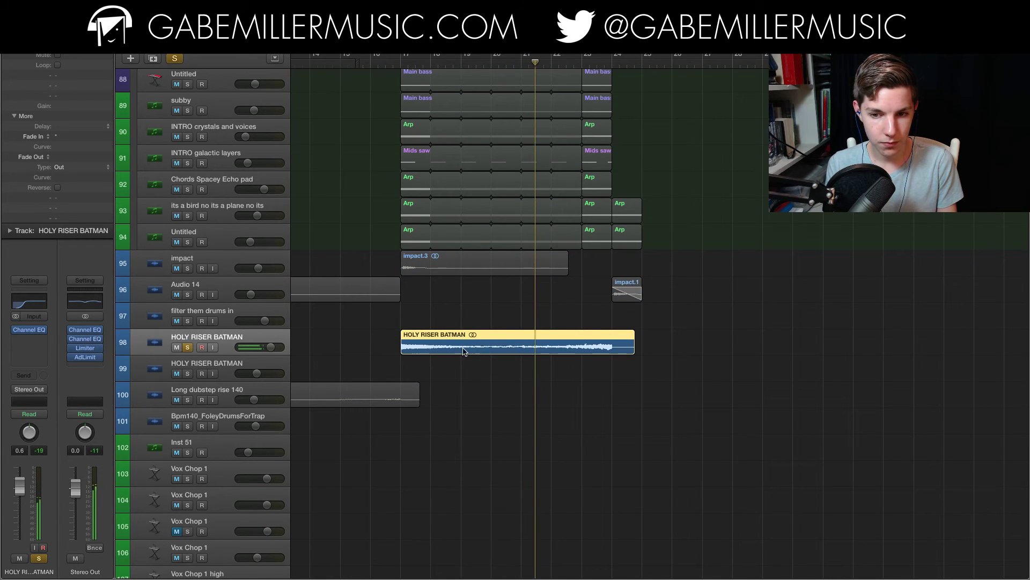
pyautogui.click(187, 347)
pyautogui.click(506, 311)
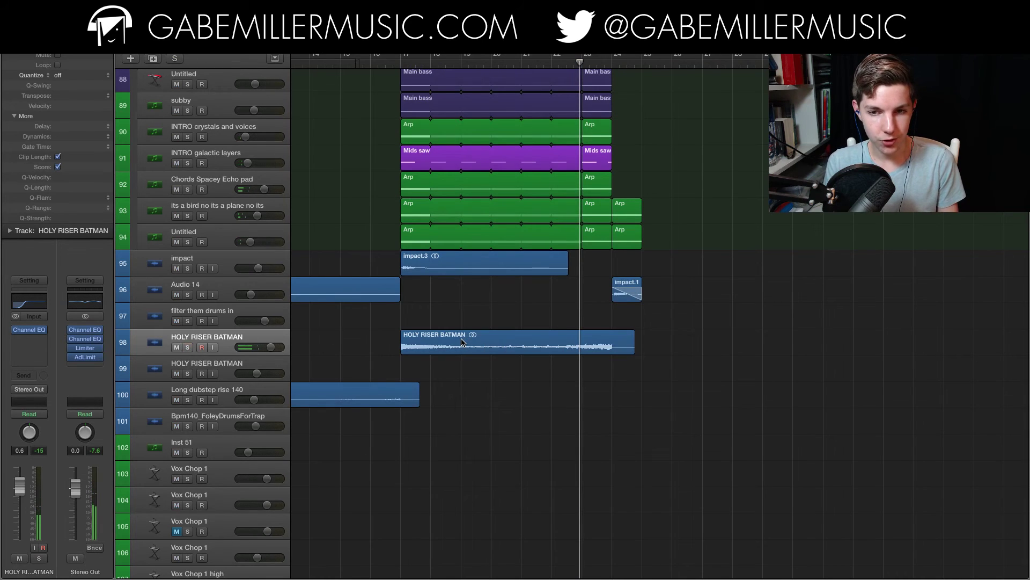
pyautogui.press('super+Left')
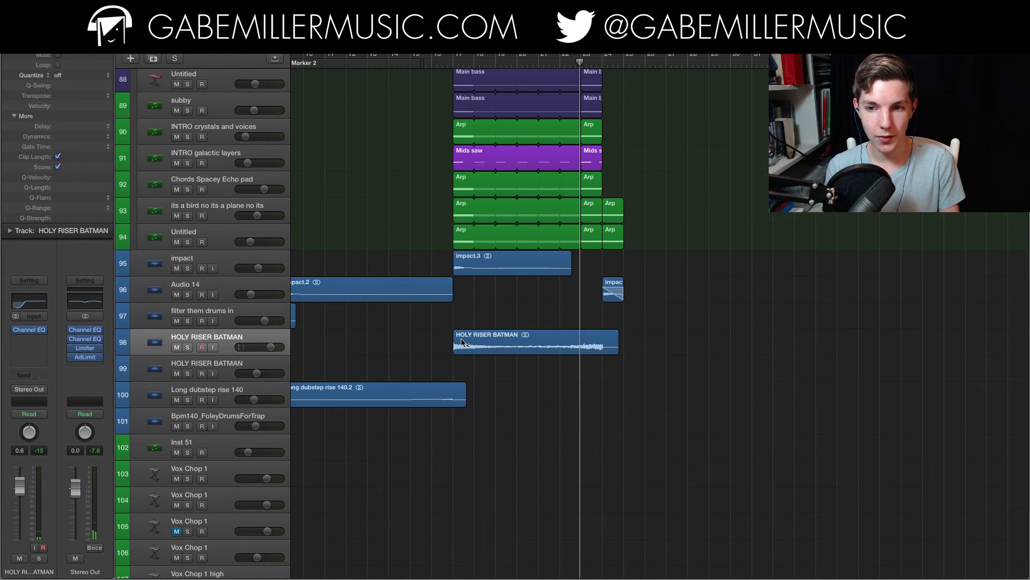
pyautogui.hscroll(15, 485, 335)
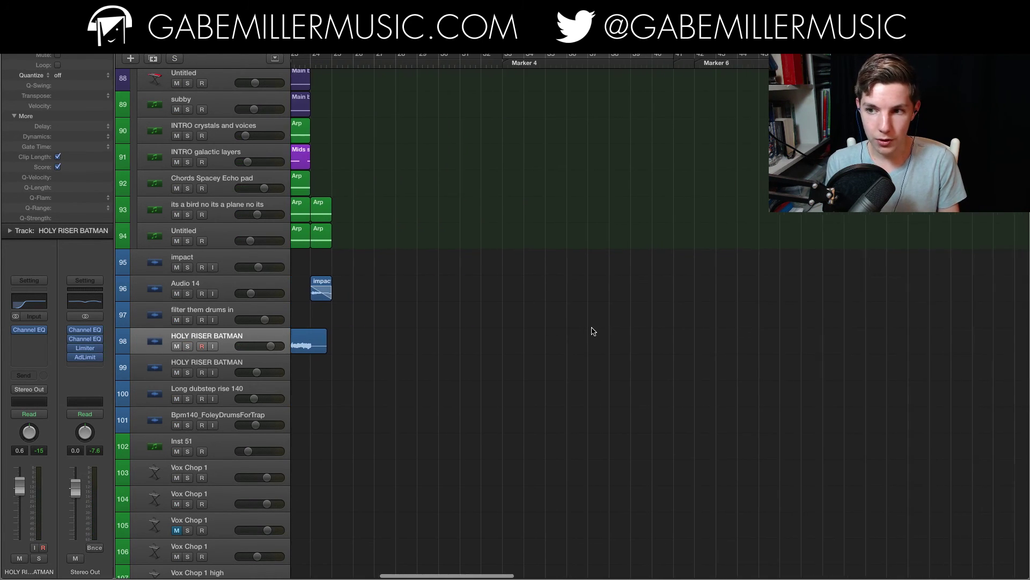
pyautogui.hscroll(-14, 587, 329)
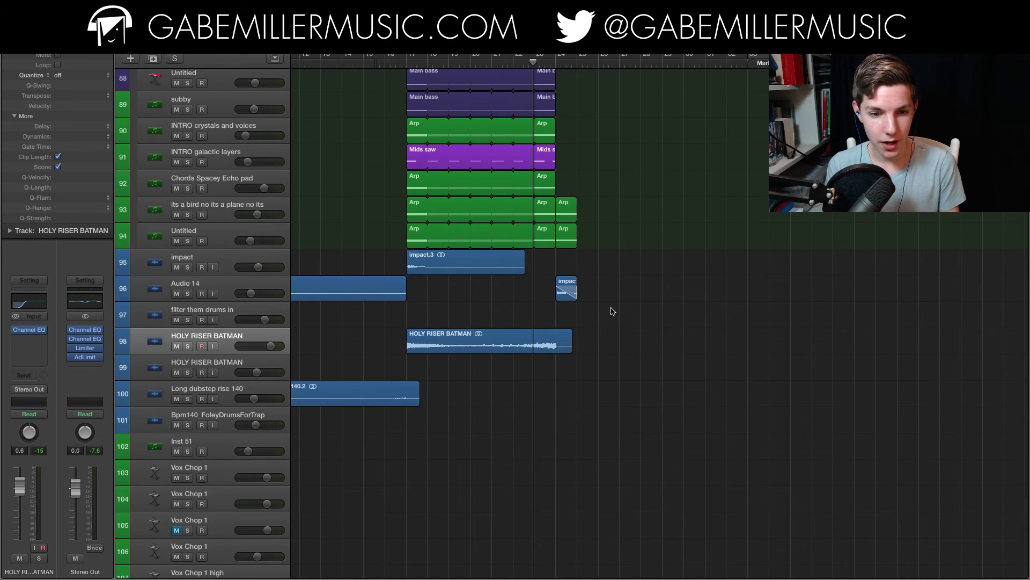
pyautogui.press('super+Right')
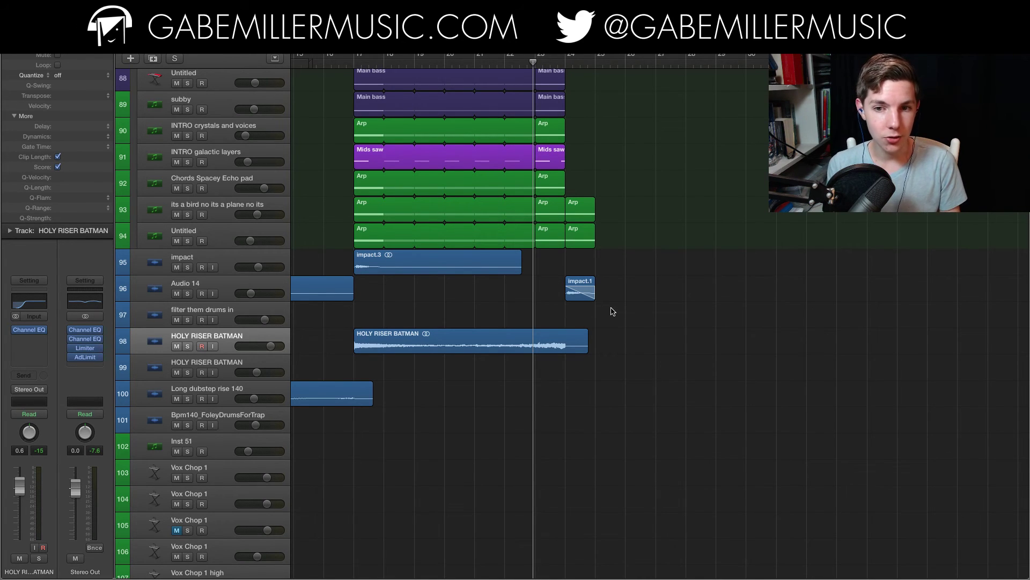
pyautogui.scroll(-5, 614, 312)
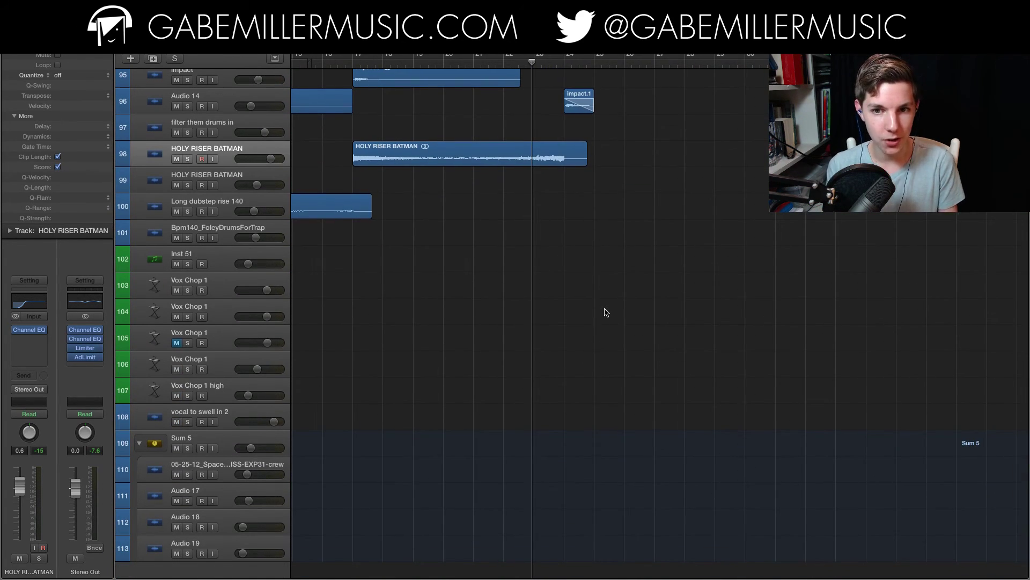
pyautogui.scroll(20, 606, 313)
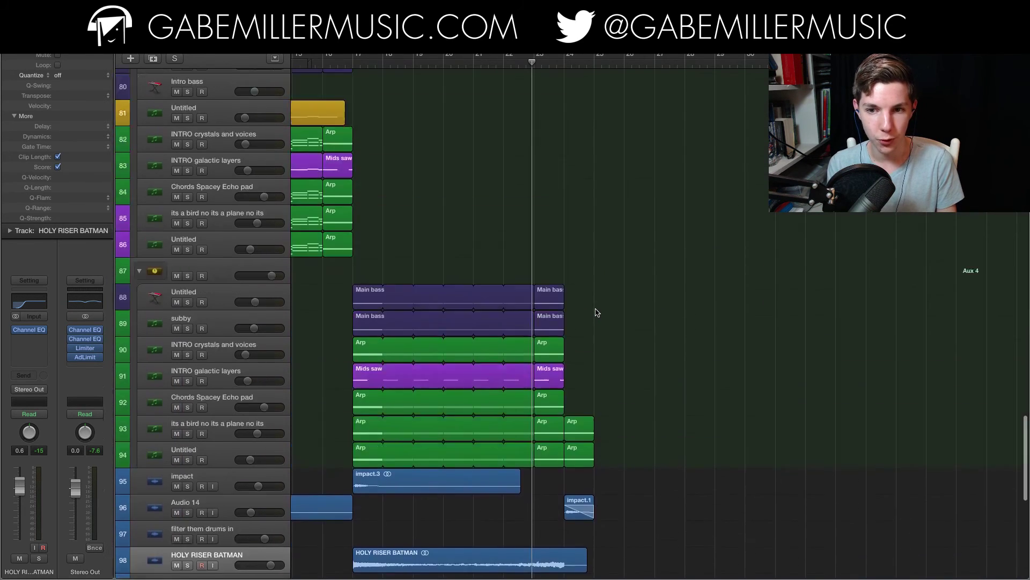
# - Select and solo dubstep fill 140 bpm track 72 and play its region from bar 24
pyautogui.scroll(-3, 600, 376)
pyautogui.click(564, 61)
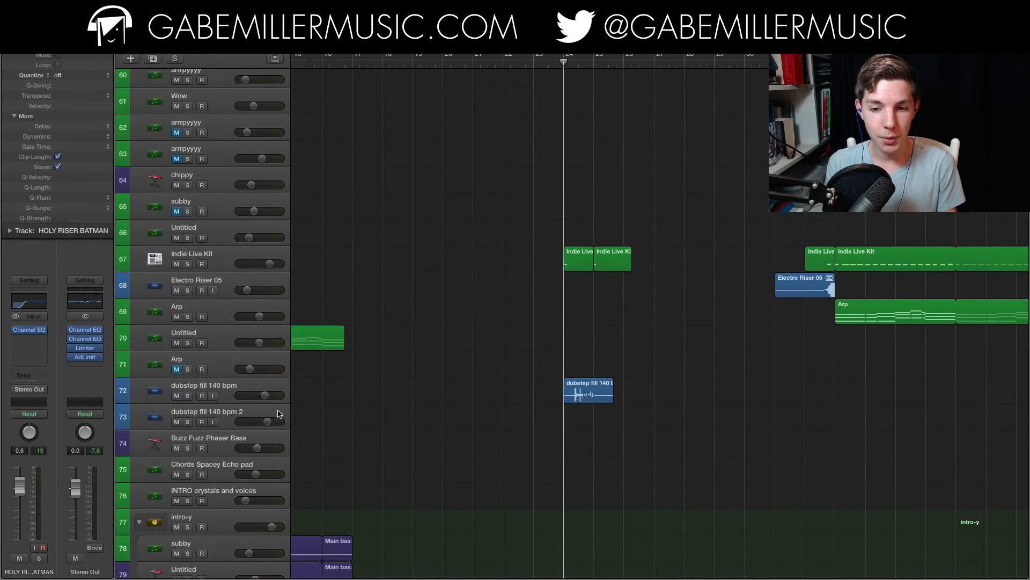
pyautogui.click(232, 388)
pyautogui.click(187, 396)
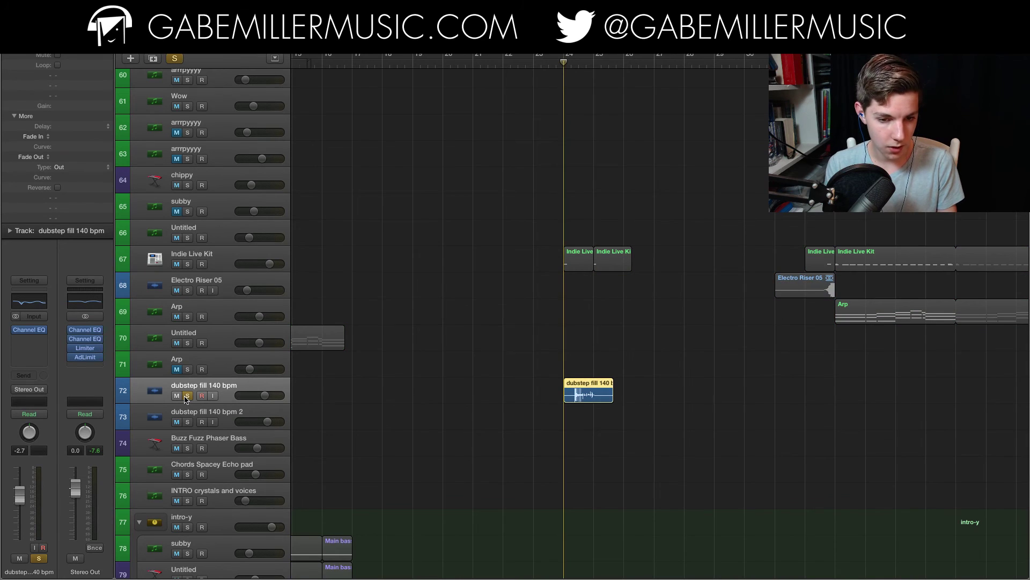
pyautogui.press('super+Right')
pyautogui.press('super+Right')
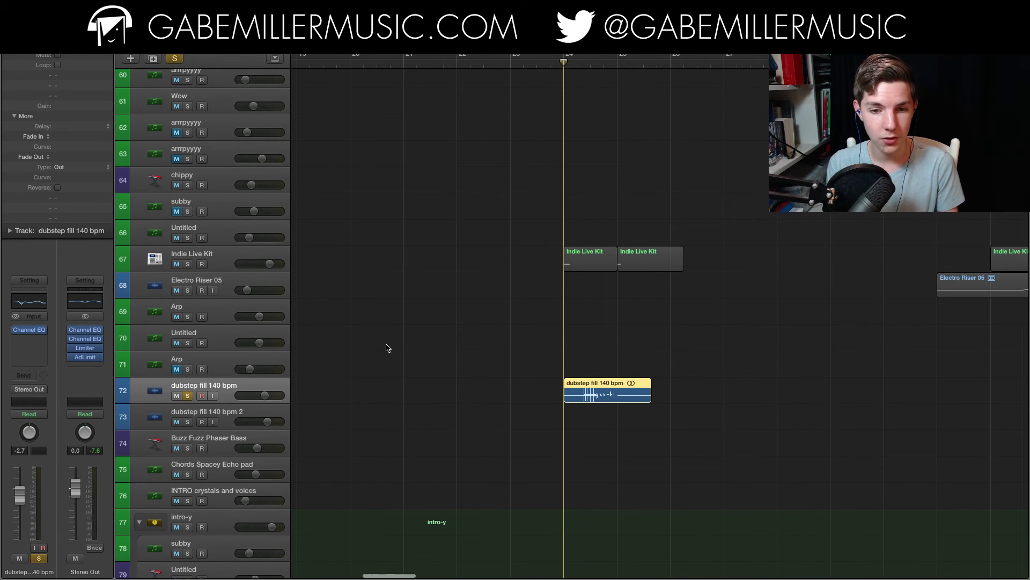
pyautogui.hscroll(2, 397, 359)
pyautogui.press('super+Right')
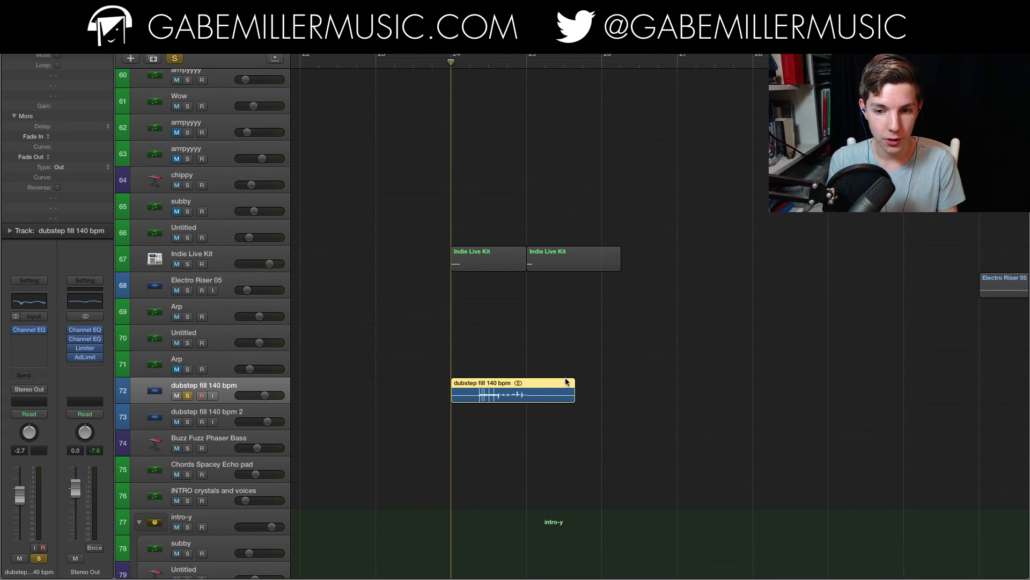
pyautogui.press('space')
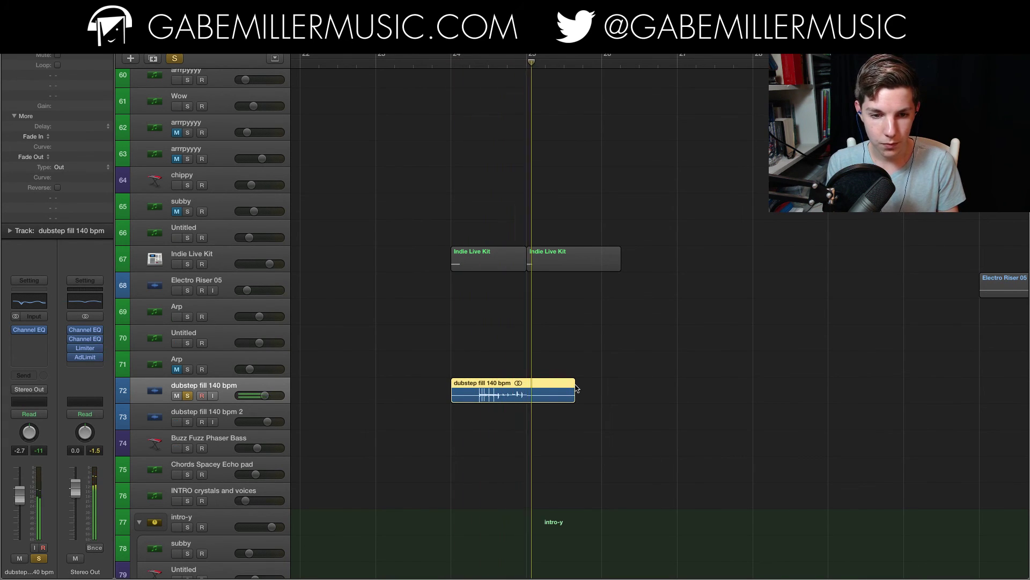